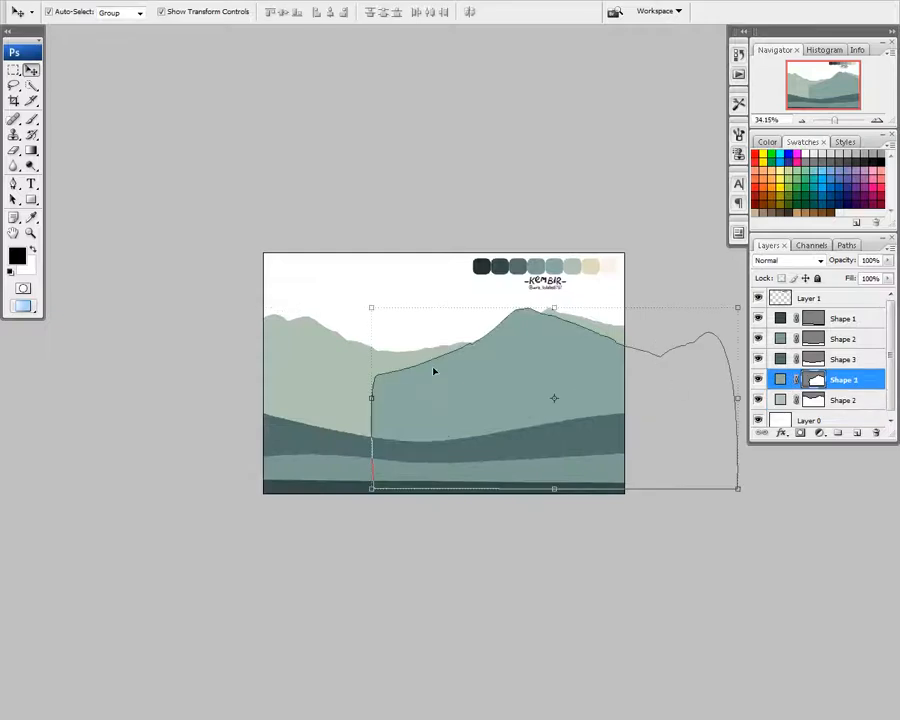
Step: Move the selected Shape 1 mountain so its peak sits near the canvas centre and enlarge it to span the full width
{"action": "left_click_drag", "start_coordinate": [492, 419], "coordinate": [349, 429]}
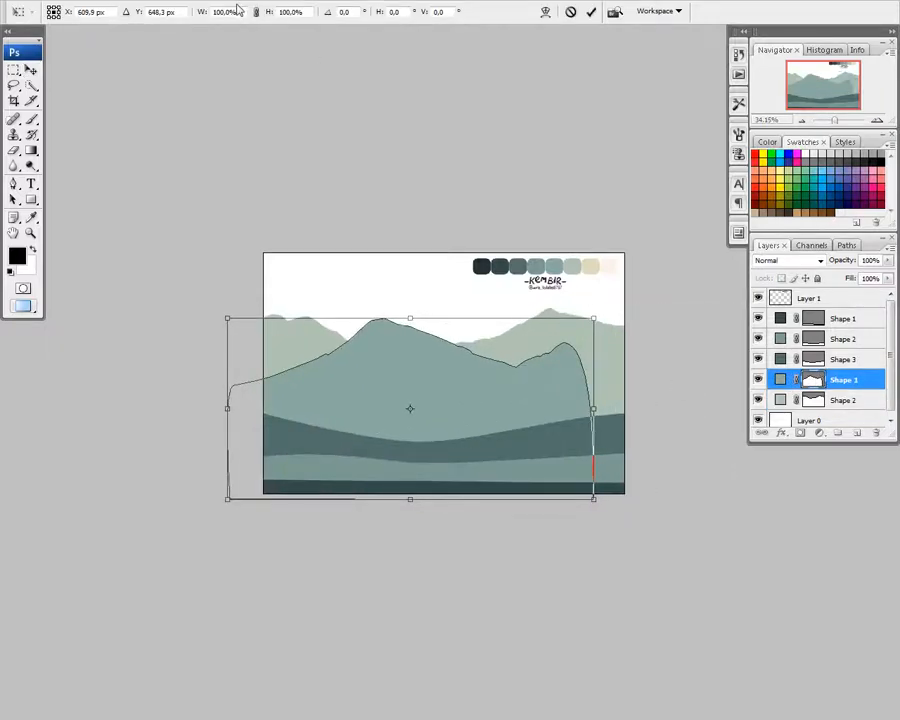
{"action": "left_click_drag", "start_coordinate": [603, 498], "coordinate": [679, 528]}
{"action": "left_click_drag", "start_coordinate": [473, 384], "coordinate": [493, 385]}
{"action": "key", "text": "Return"}
{"action": "left_click", "coordinate": [631, 277]}
{"action": "scroll", "coordinate": [482, 280], "scroll_direction": "down", "scroll_amount": 5}
{"action": "scroll", "coordinate": [510, 295], "scroll_direction": "up", "scroll_amount": 7}
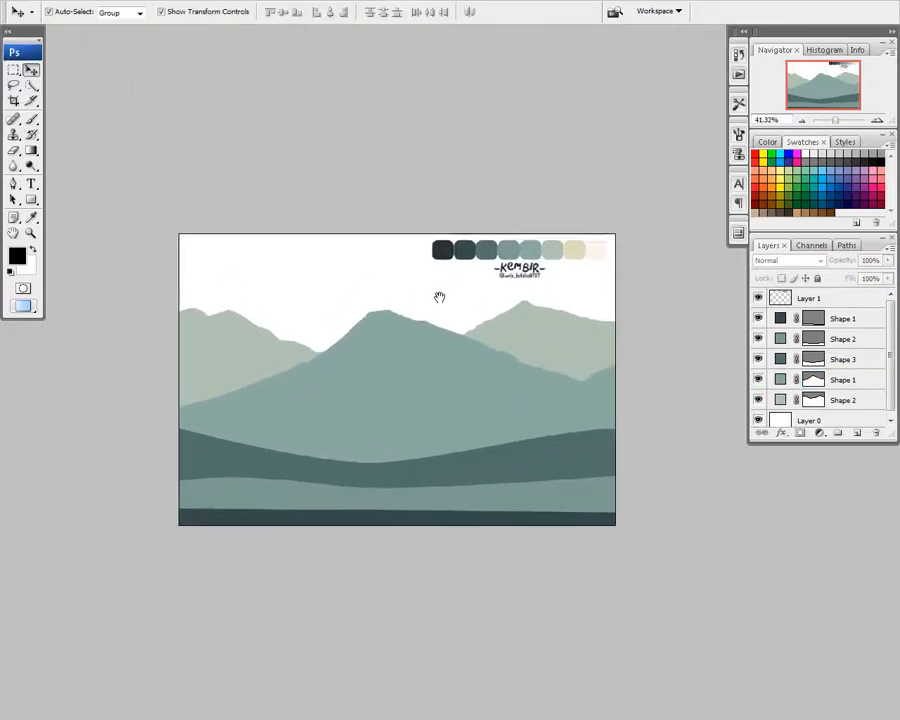
{"action": "left_click_drag", "start_coordinate": [485, 312], "coordinate": [481, 308]}
Step: Recolour the lower Shape 2 hill with the palette's second swatch and the lowest Shape 1 strip with the darkest first swatch
{"action": "left_click", "coordinate": [815, 318]}
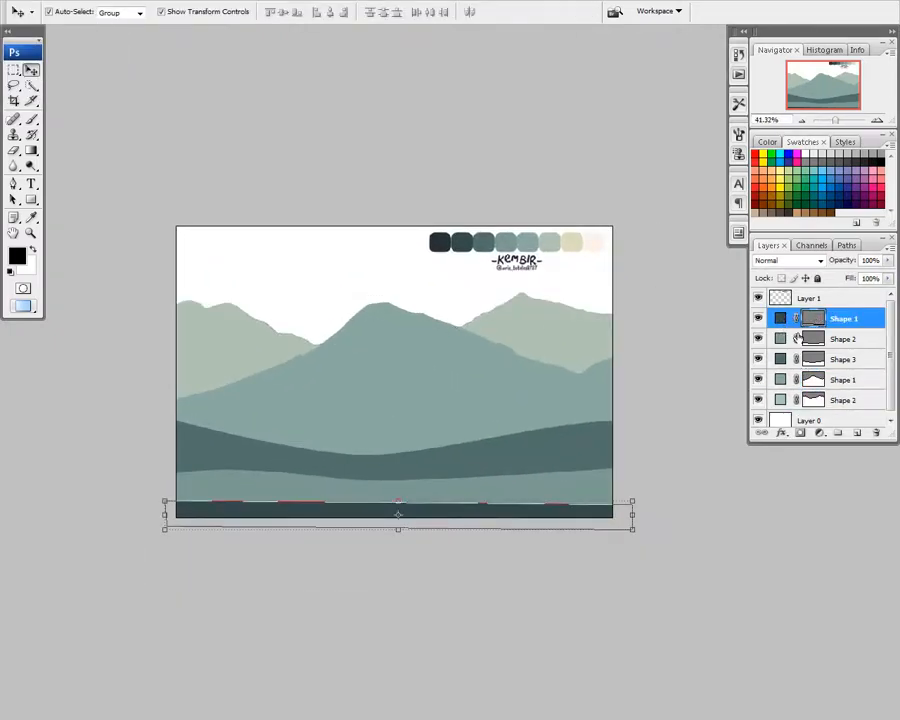
{"action": "double_click", "coordinate": [781, 338]}
{"action": "left_click", "coordinate": [492, 416]}
{"action": "left_click", "coordinate": [514, 458]}
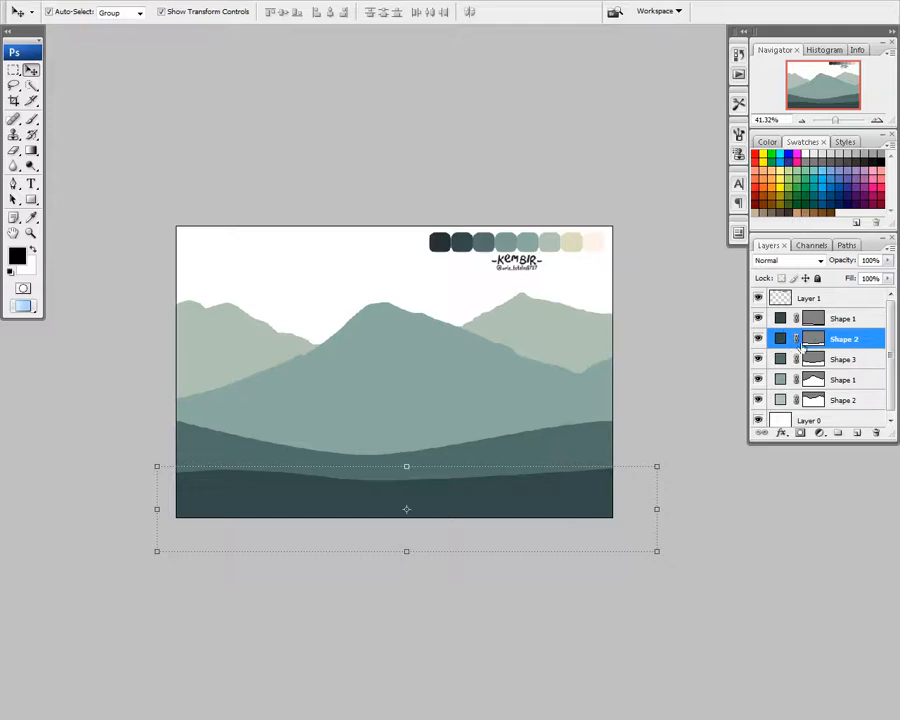
{"action": "double_click", "coordinate": [781, 318]}
{"action": "left_click", "coordinate": [496, 462]}
{"action": "double_click", "coordinate": [780, 359]}
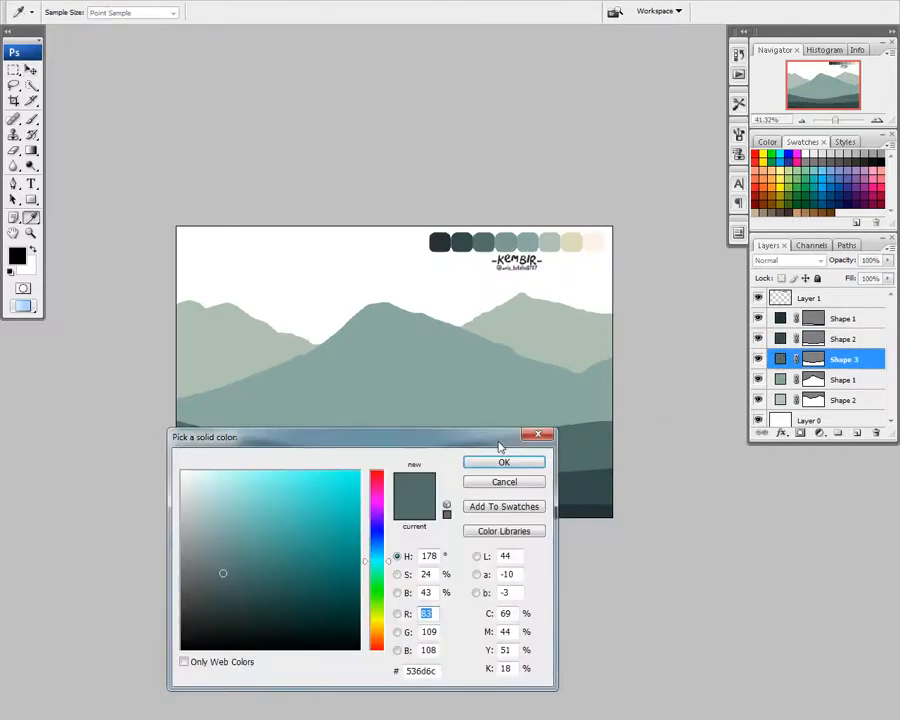
{"action": "left_click", "coordinate": [503, 461]}
Step: Try the fourth palette swatch as the central mountain's fill colour
{"action": "double_click", "coordinate": [780, 380]}
{"action": "left_click", "coordinate": [504, 241]}
{"action": "left_click", "coordinate": [496, 464]}
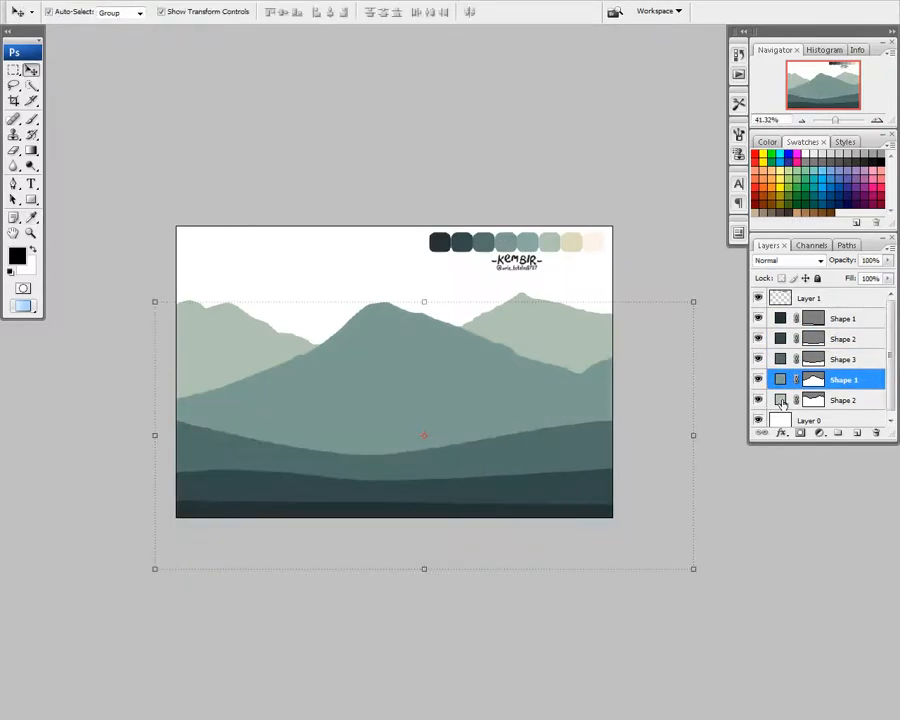
Step: Fill the rear mountain range with the sixth palette swatch and the central mountain with the fifth
{"action": "double_click", "coordinate": [780, 400]}
{"action": "left_click", "coordinate": [528, 242]}
{"action": "left_click", "coordinate": [549, 241]}
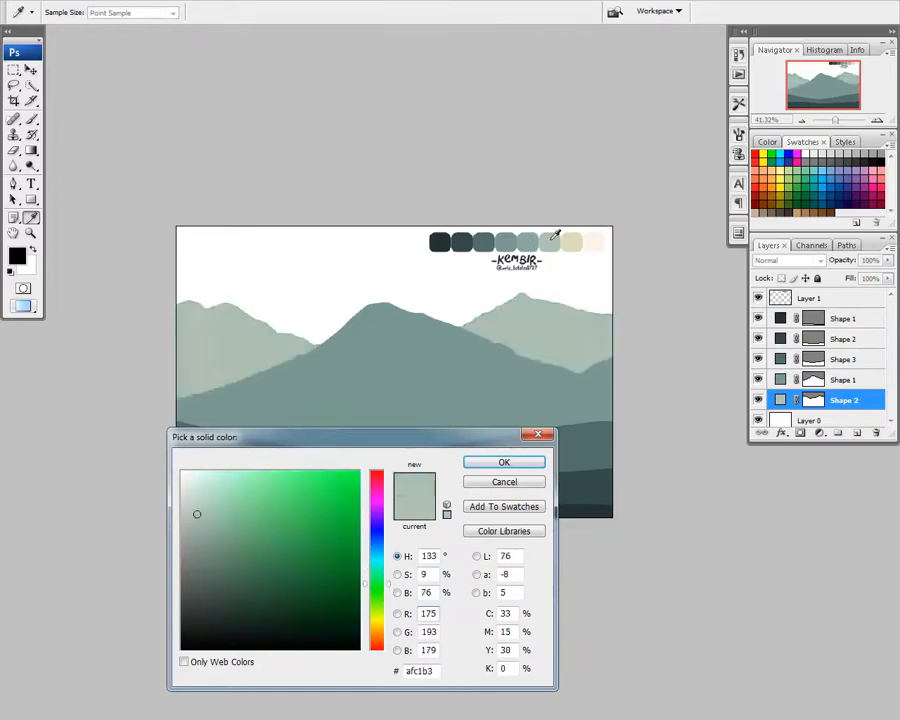
{"action": "left_click", "coordinate": [503, 462]}
{"action": "double_click", "coordinate": [780, 380]}
{"action": "left_click", "coordinate": [528, 242]}
{"action": "left_click", "coordinate": [504, 461]}
{"action": "key", "text": "v"}
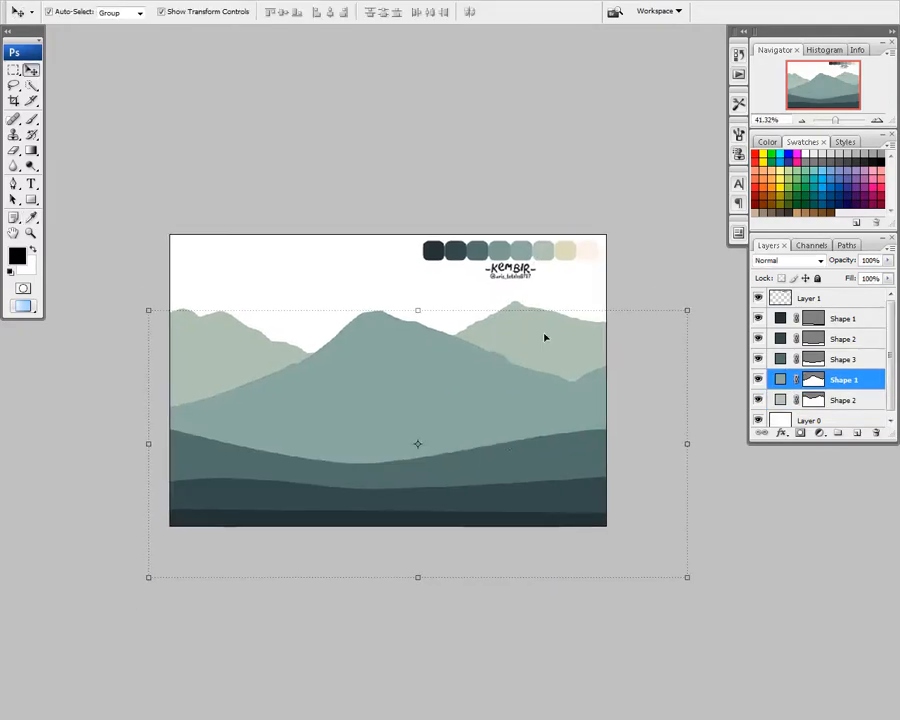
Step: Open the Bagan Myanmar sunset wallpaper from the image folder in Photoshop
{"action": "key", "text": "alt+bracketleft"}
{"action": "key", "text": "alt+Tab"}
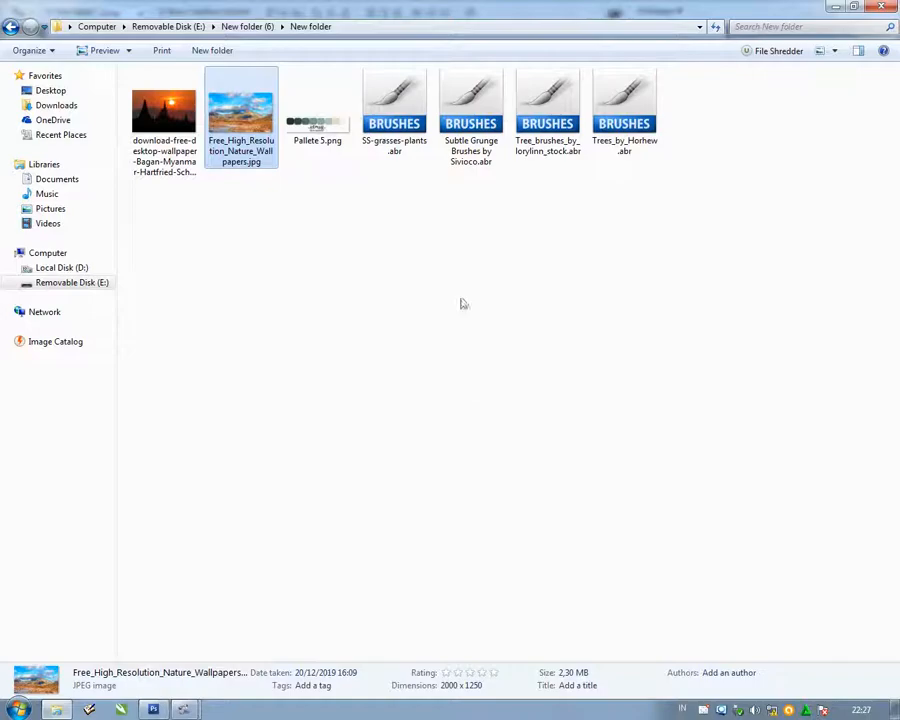
{"action": "key", "text": "Left"}
{"action": "key", "text": "alt+Tab"}
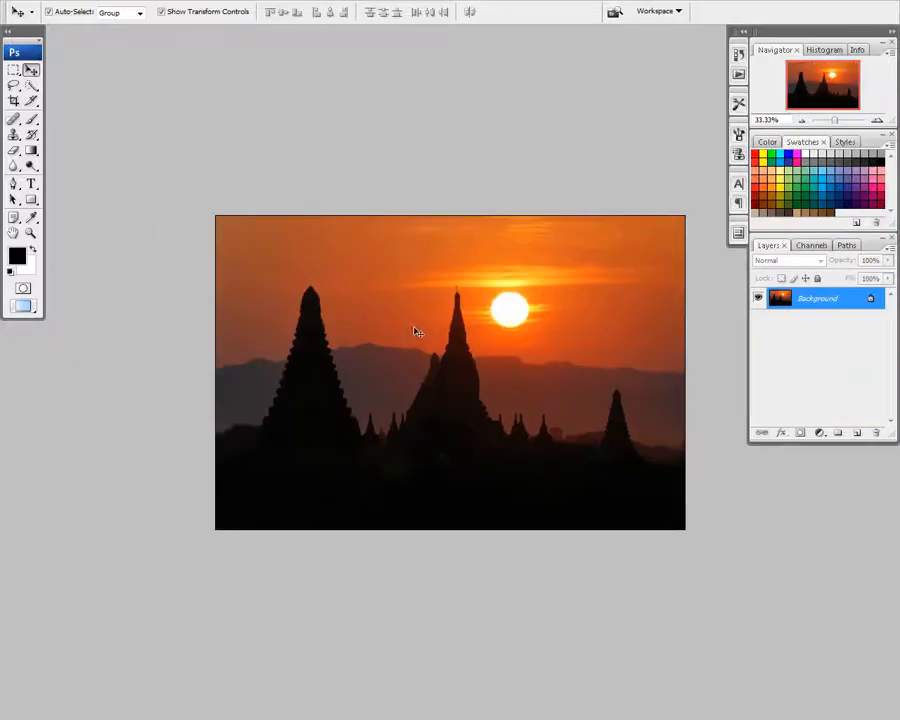
Step: Convert the sunset photo's locked background into the regular layer Layer 0
{"action": "key", "text": "p"}
{"action": "key", "text": "ctrl+0"}
{"action": "double_click", "coordinate": [792, 299]}
{"action": "key", "text": "Return"}
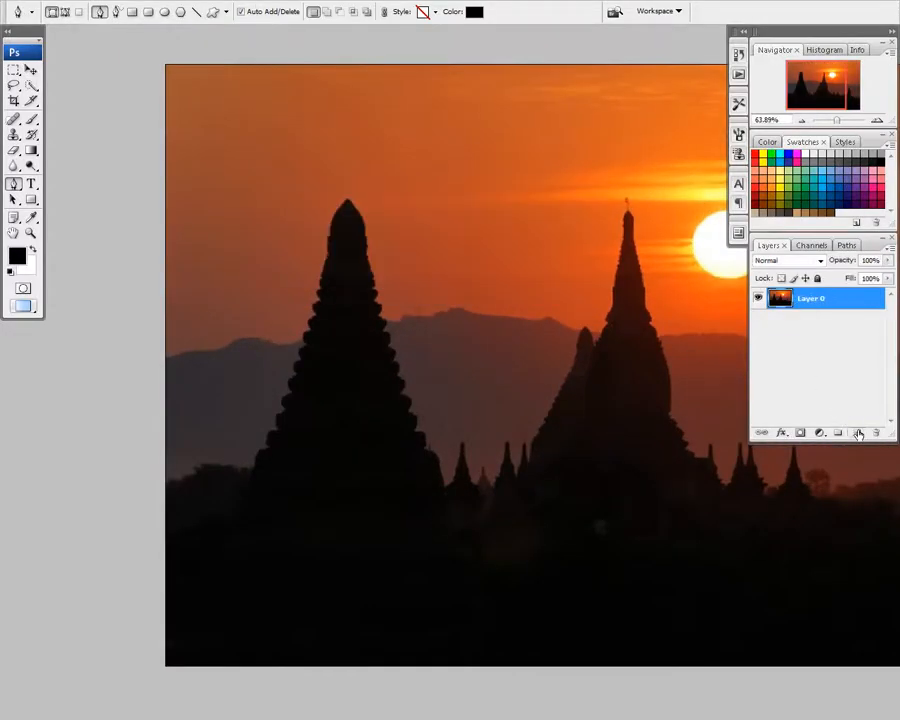
{"action": "key", "text": "ctrl+z"}
Step: Trace the distant ridge with the Pen tool from the photo's left edge to the central temple, keeping the shape layer below the photo
{"action": "scroll", "coordinate": [200, 350], "scroll_direction": "up", "scroll_amount": 10}
{"action": "left_click", "coordinate": [94, 376]}
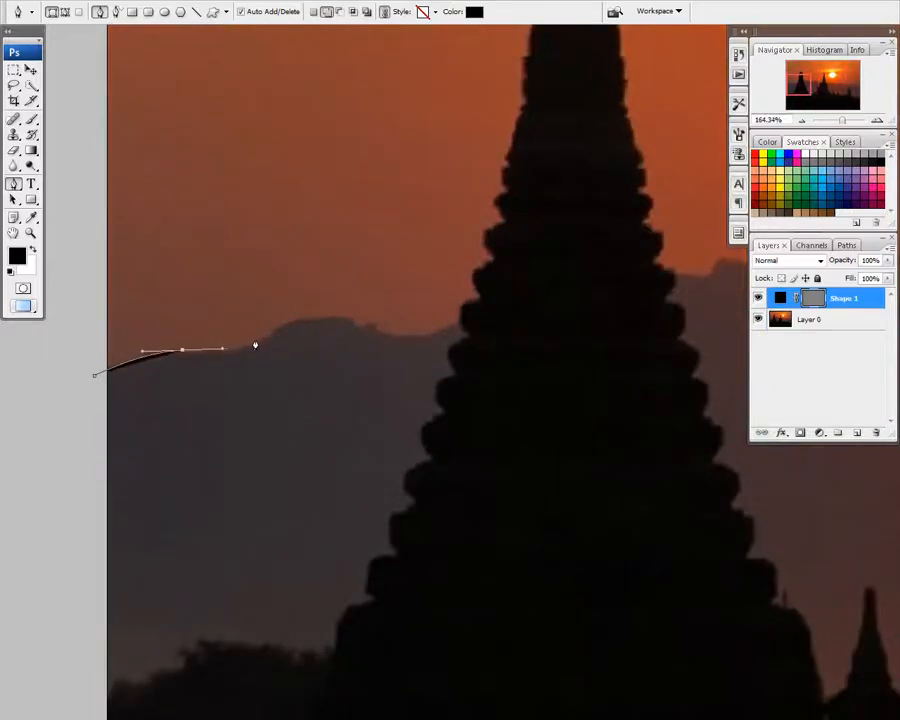
{"action": "left_click_drag", "start_coordinate": [849, 305], "coordinate": [849, 328]}
{"action": "left_click_drag", "start_coordinate": [336, 314], "coordinate": [344, 315]}
{"action": "left_click_drag", "start_coordinate": [494, 305], "coordinate": [522, 288]}
{"action": "left_click_drag", "start_coordinate": [650, 282], "coordinate": [391, 379]}
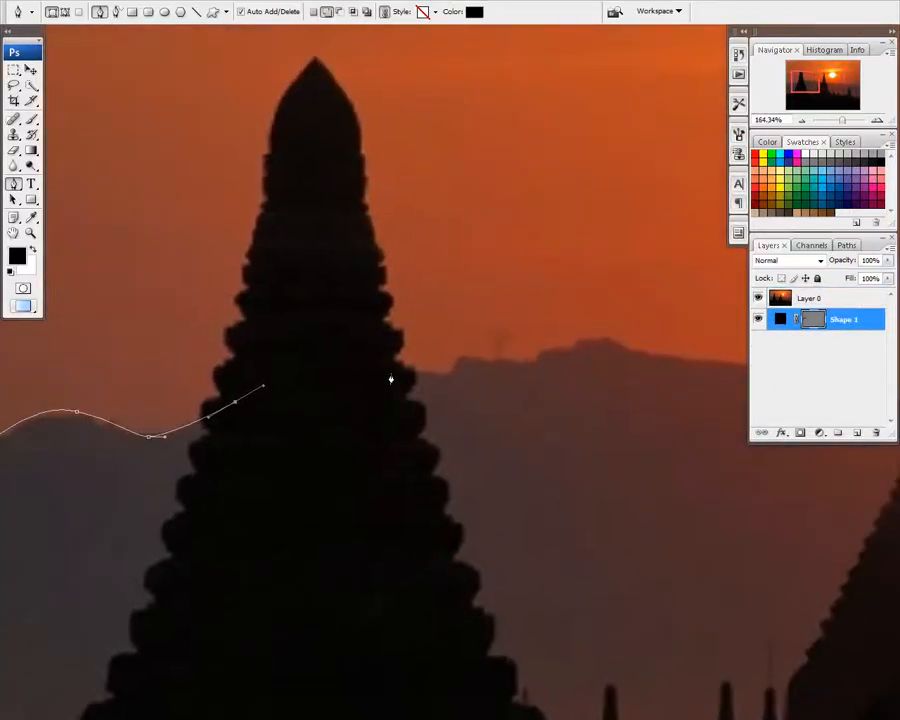
{"action": "left_click_drag", "start_coordinate": [447, 357], "coordinate": [475, 376]}
{"action": "left_click_drag", "start_coordinate": [573, 347], "coordinate": [390, 358]}
{"action": "mouse_move", "coordinate": [402, 362]}
{"action": "left_mouse_down"}
{"action": "mouse_move", "coordinate": [428, 368]}
{"action": "mouse_move", "coordinate": [390, 369]}
{"action": "left_mouse_up"}
{"action": "mouse_move", "coordinate": [475, 381]}
{"action": "left_mouse_down"}
{"action": "mouse_move", "coordinate": [517, 382]}
{"action": "mouse_move", "coordinate": [464, 369]}
{"action": "left_mouse_up"}
{"action": "left_click_drag", "start_coordinate": [477, 362], "coordinate": [494, 367]}
{"action": "left_click_drag", "start_coordinate": [514, 383], "coordinate": [496, 379]}
{"action": "left_click_drag", "start_coordinate": [600, 399], "coordinate": [507, 394]}
{"action": "left_click_drag", "start_coordinate": [506, 394], "coordinate": [518, 397]}
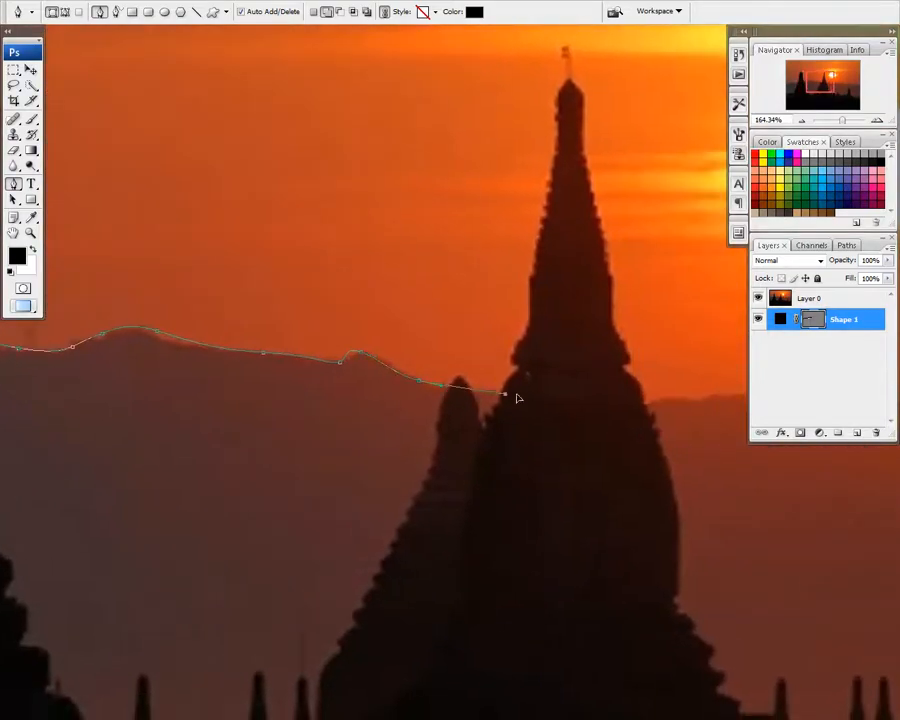
Step: Continue the Pen outline along the ridge from the central temple, beneath the sun, to the photo's right edge
{"action": "left_click_drag", "start_coordinate": [590, 395], "coordinate": [396, 394]}
{"action": "left_click_drag", "start_coordinate": [396, 394], "coordinate": [468, 398]}
{"action": "left_click_drag", "start_coordinate": [490, 398], "coordinate": [270, 386]}
{"action": "left_click_drag", "start_coordinate": [436, 390], "coordinate": [451, 398]}
{"action": "left_click_drag", "start_coordinate": [490, 430], "coordinate": [342, 418]}
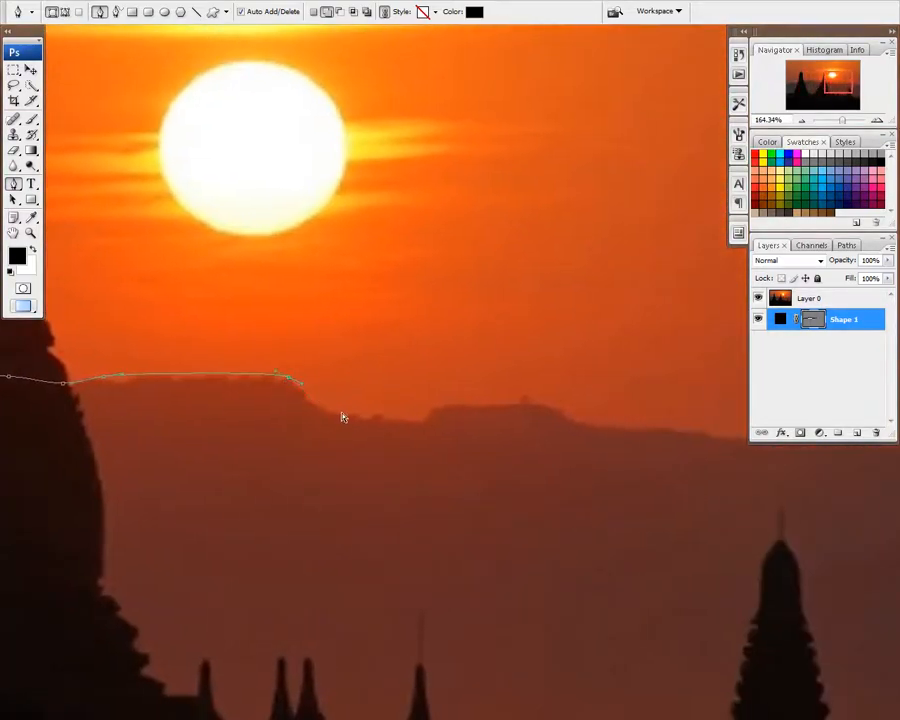
{"action": "left_click_drag", "start_coordinate": [470, 405], "coordinate": [500, 403]}
{"action": "left_click_drag", "start_coordinate": [519, 411], "coordinate": [400, 405]}
{"action": "left_click_drag", "start_coordinate": [423, 406], "coordinate": [294, 386]}
{"action": "left_click_drag", "start_coordinate": [398, 400], "coordinate": [494, 388]}
{"action": "left_click_drag", "start_coordinate": [536, 408], "coordinate": [365, 389]}
{"action": "left_click_drag", "start_coordinate": [572, 396], "coordinate": [600, 398]}
{"action": "left_click", "coordinate": [648, 406]}
Step: Close the ridge outline around the photo's lower corners to form one filled shape
{"action": "scroll", "coordinate": [591, 420], "scroll_direction": "down", "scroll_amount": 14}
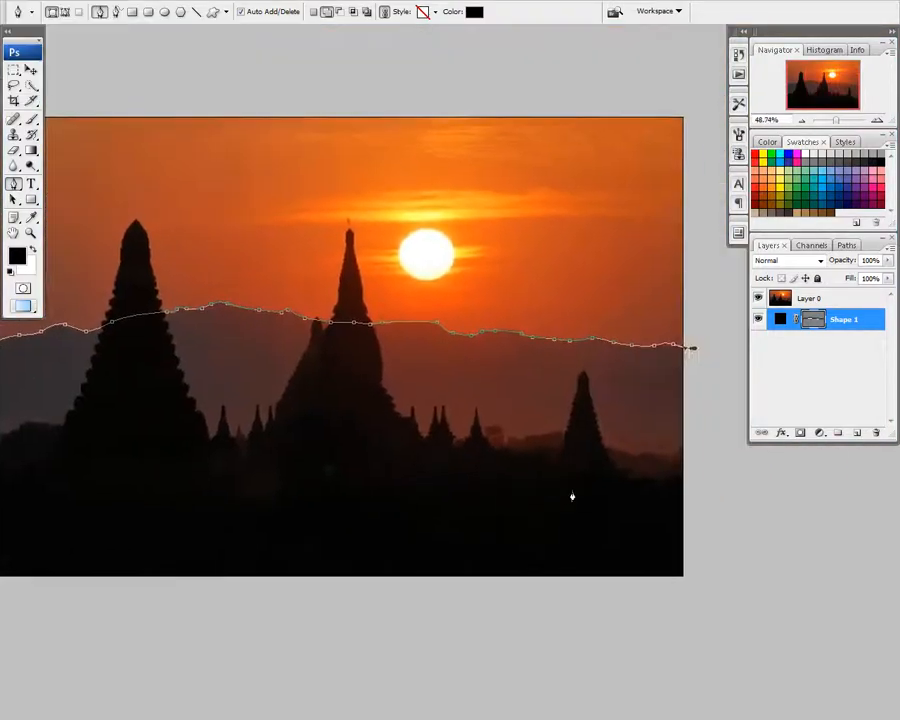
{"action": "left_click", "coordinate": [696, 585]}
{"action": "left_click", "coordinate": [47, 367]}
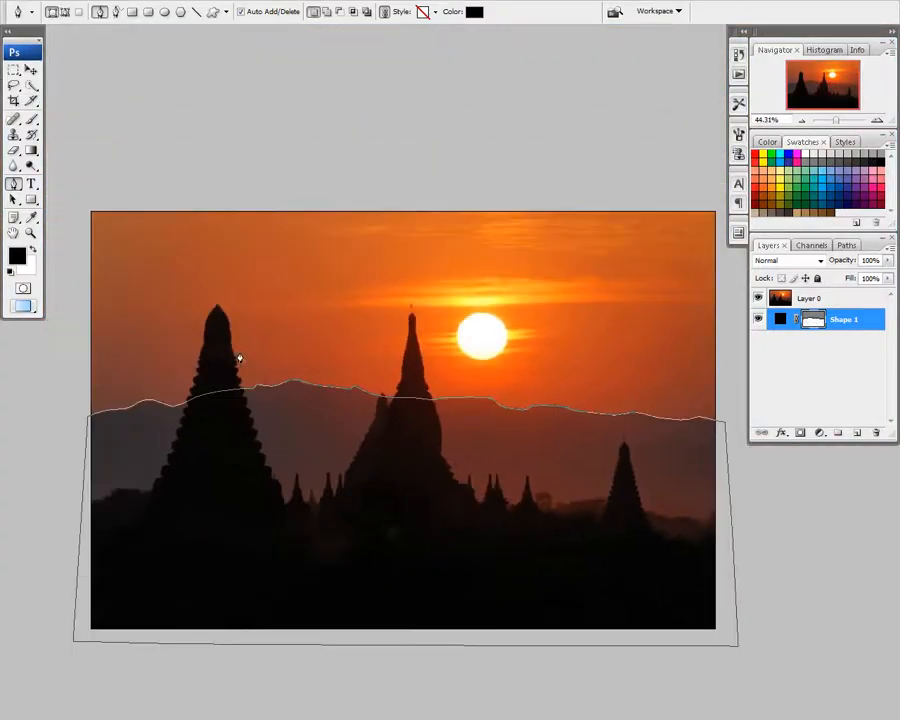
Step: Copy the sunset photo's layer into the Untitled-2 landscape document, and undo the copy
{"action": "key", "text": "v"}
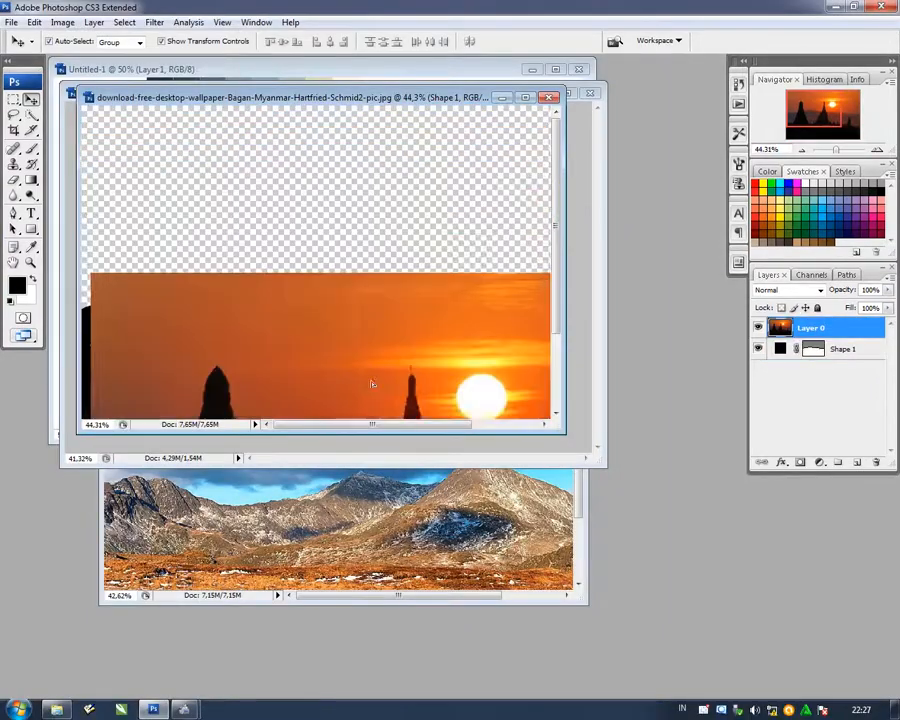
{"action": "left_click_drag", "start_coordinate": [371, 381], "coordinate": [583, 366]}
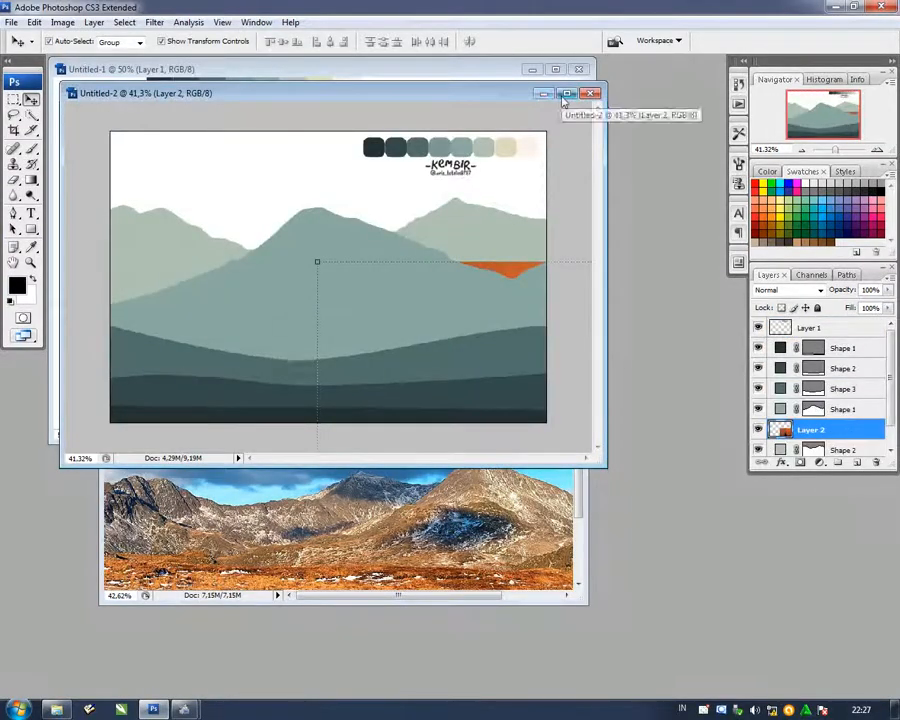
{"action": "left_click", "coordinate": [566, 94]}
{"action": "key", "text": "f"}
{"action": "key", "text": "f"}
{"action": "key", "text": "p"}
{"action": "scroll", "coordinate": [579, 397], "scroll_direction": "up", "scroll_amount": 5}
{"action": "left_click_drag", "start_coordinate": [641, 403], "coordinate": [581, 402]}
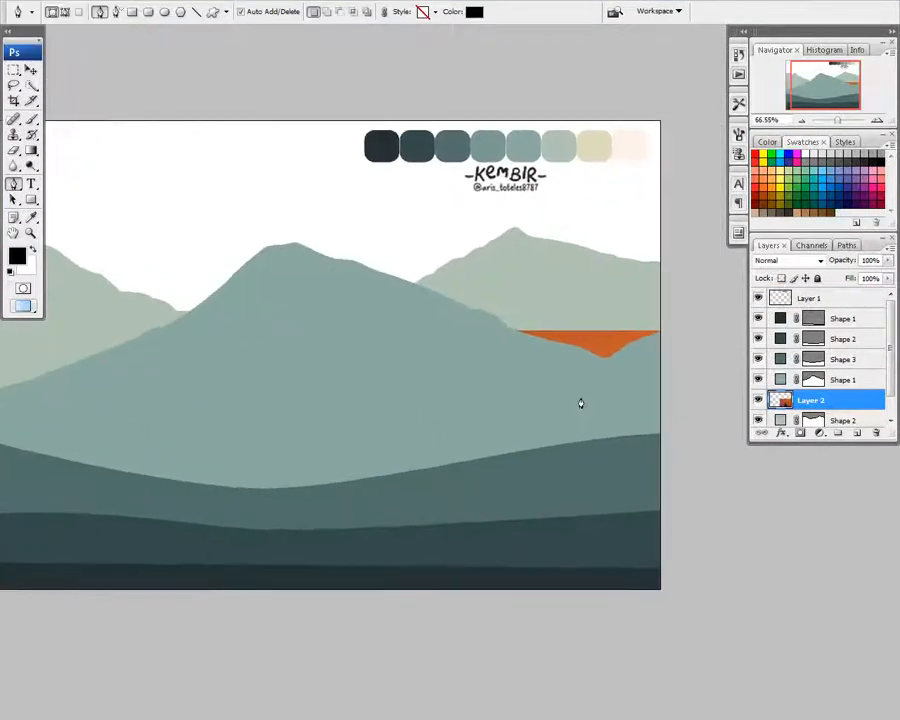
{"action": "key", "text": "ctrl+z"}
{"action": "scroll", "coordinate": [560, 395], "scroll_direction": "down", "scroll_amount": 5}
Step: Copy the traced ridge shape layer from the sunset image into the Untitled-2 landscape document
{"action": "key", "text": "f"}
{"action": "key", "text": "f"}
{"action": "key", "text": "f"}
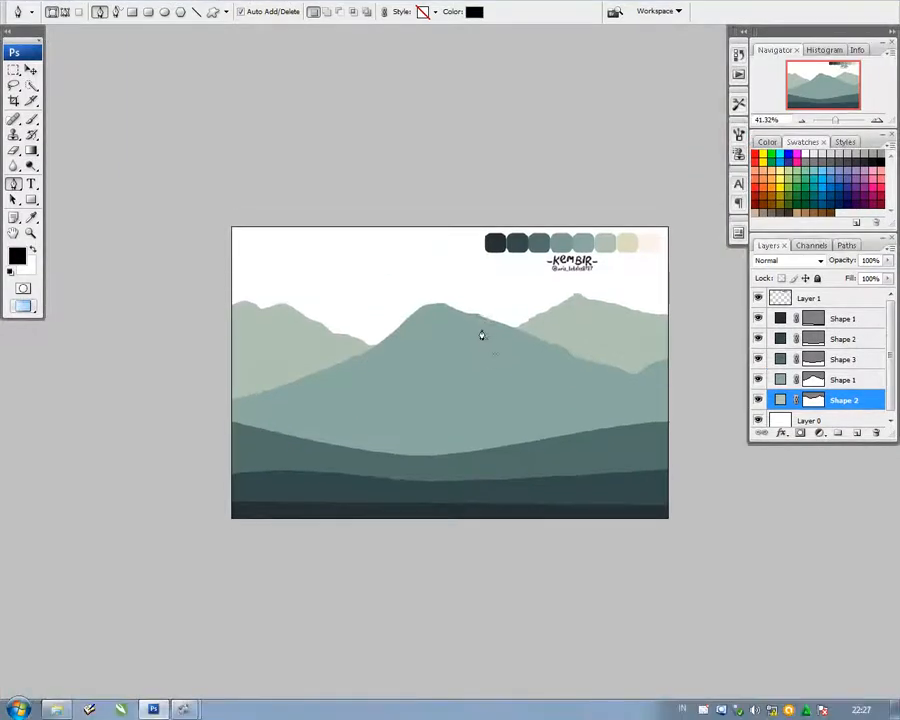
{"action": "key", "text": "f"}
{"action": "key", "text": "v"}
{"action": "key", "text": "ctrl+alt+a"}
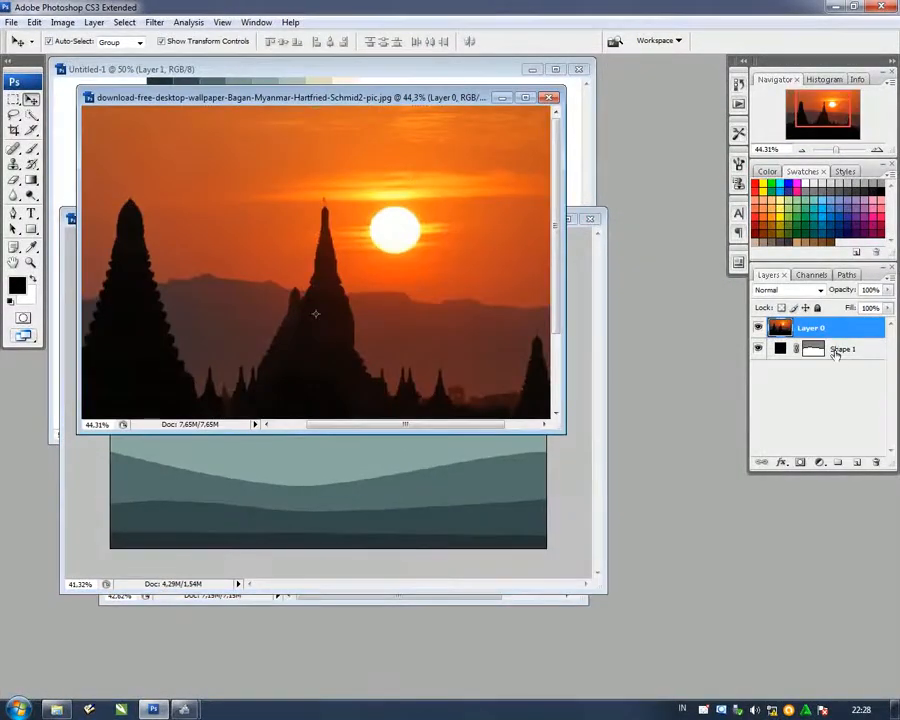
{"action": "left_click_drag", "start_coordinate": [836, 353], "coordinate": [420, 490]}
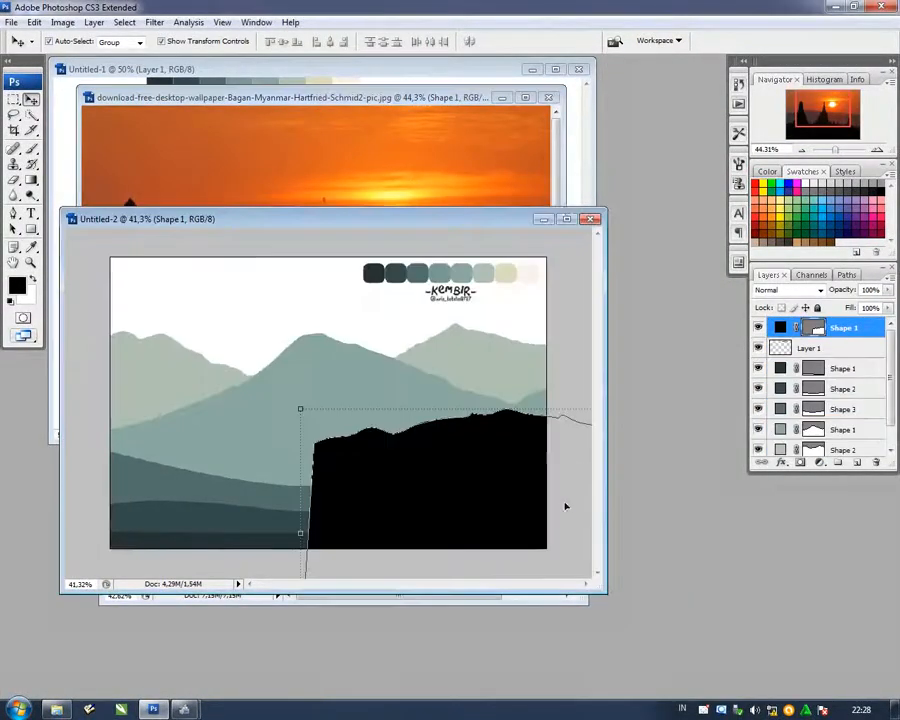
{"action": "left_click", "coordinate": [568, 218]}
{"action": "key", "text": "p"}
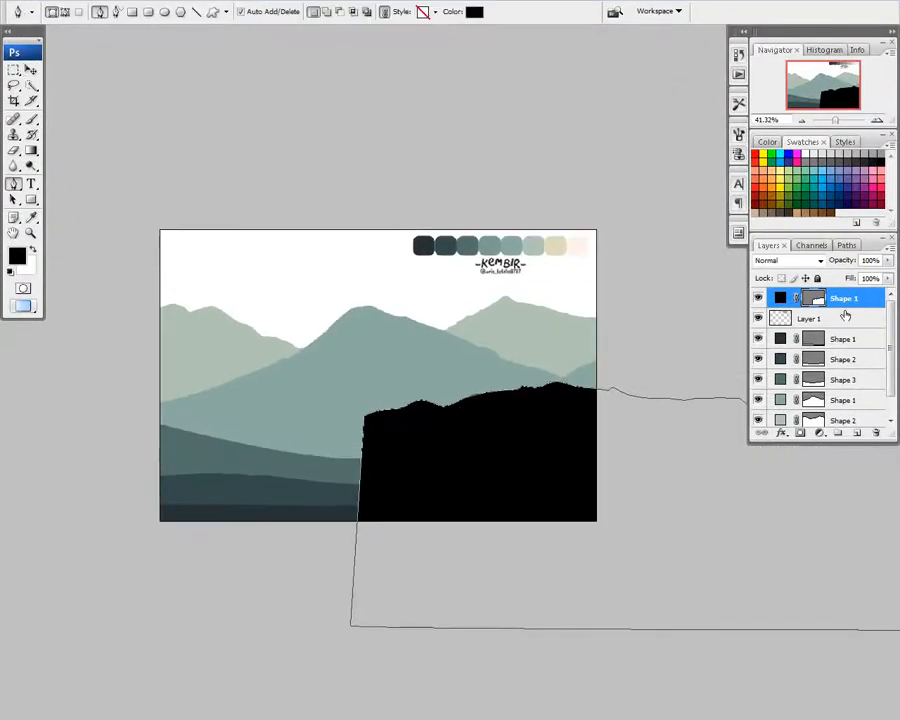
Step: Place the black ridge layer directly below Shape 3 and move the ridge up and left across the full canvas width
{"action": "left_click_drag", "start_coordinate": [842, 312], "coordinate": [809, 350]}
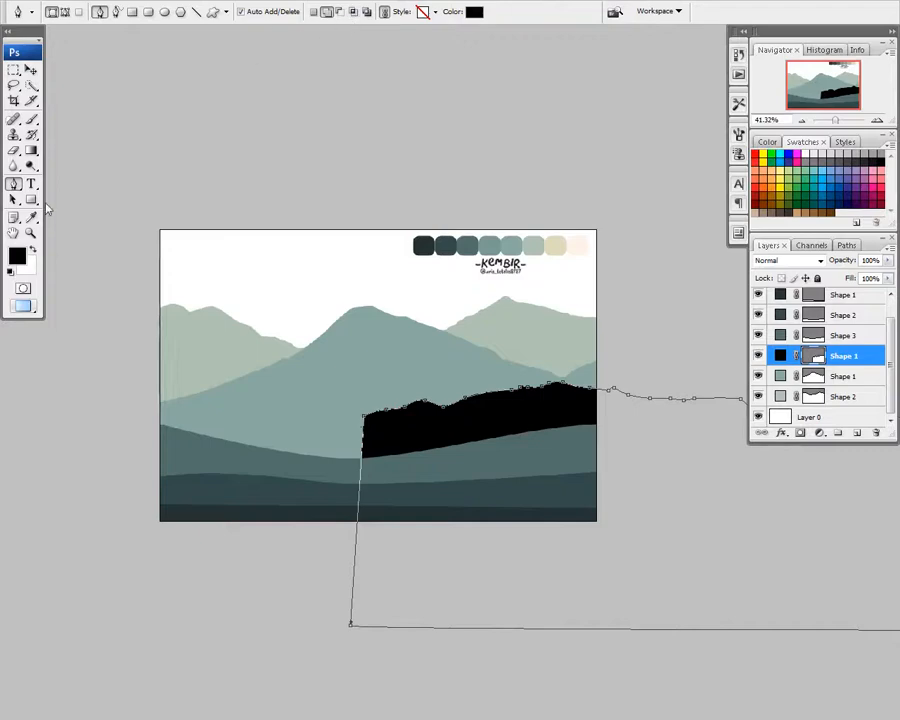
{"action": "key", "text": "v"}
{"action": "left_click_drag", "start_coordinate": [428, 444], "coordinate": [256, 396]}
{"action": "left_click", "coordinate": [176, 580]}
{"action": "left_click_drag", "start_coordinate": [359, 400], "coordinate": [262, 414]}
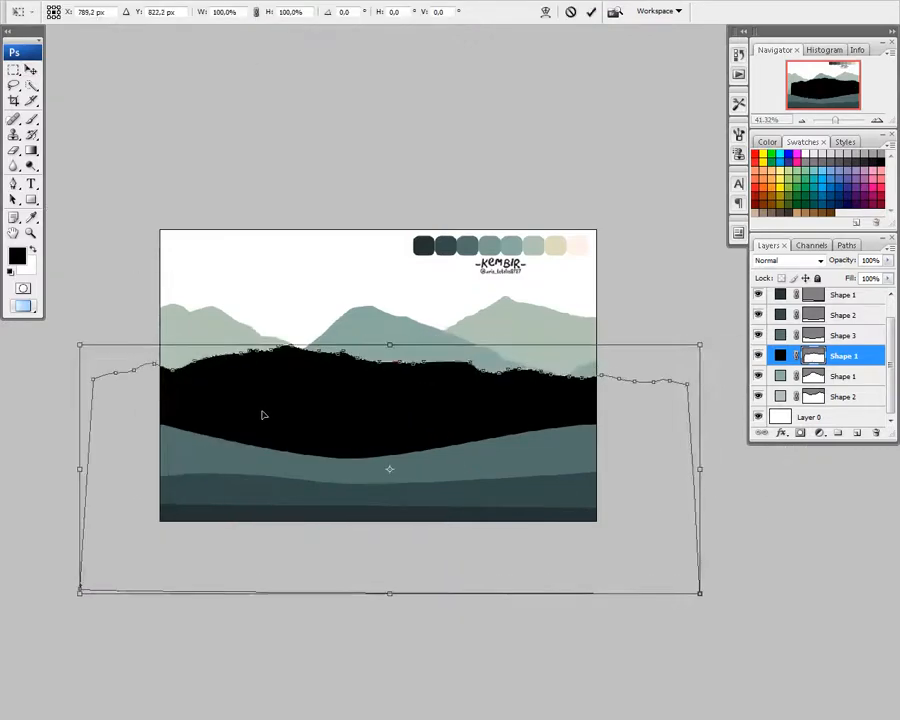
{"action": "key", "text": "Return"}
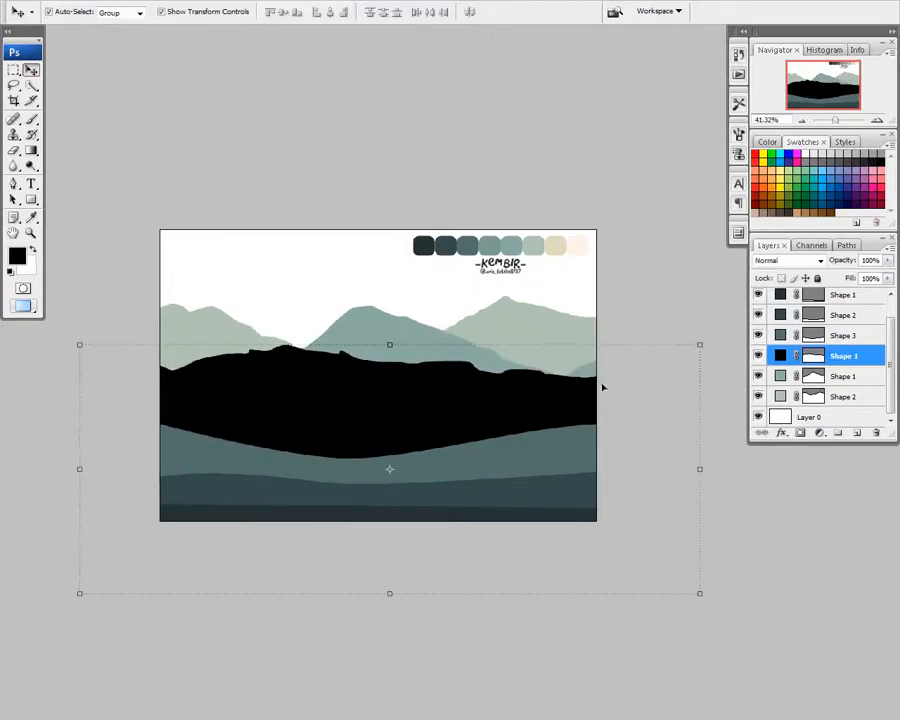
Step: Scale the black ridge down to slightly wider than the canvas and position it low behind the Shape 3 hill
{"action": "left_click", "coordinate": [75, 597]}
{"action": "left_click_drag", "start_coordinate": [265, 436], "coordinate": [320, 434]}
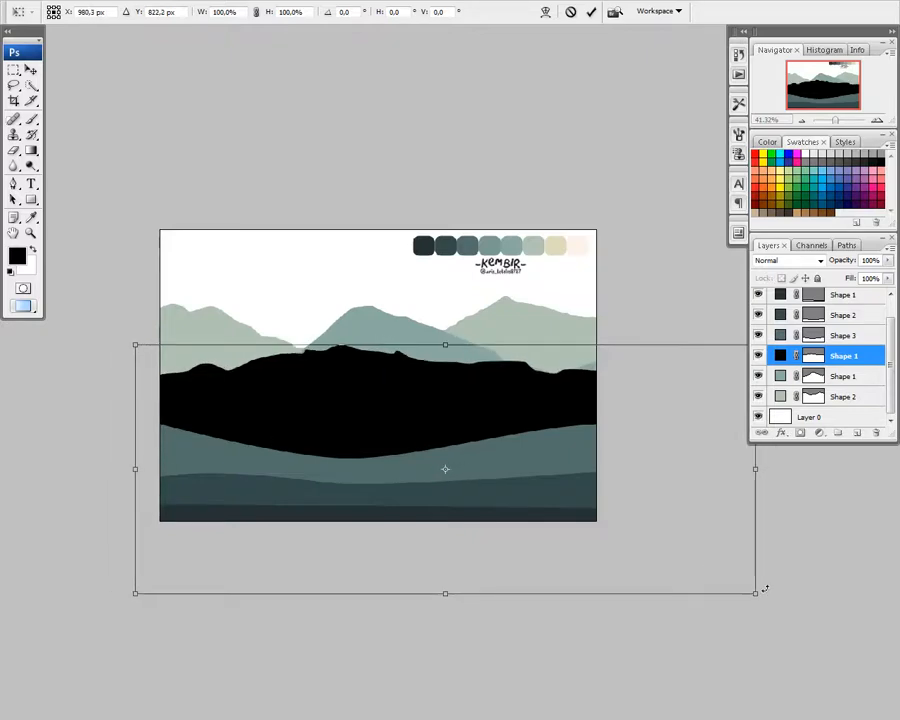
{"action": "left_click_drag", "start_coordinate": [757, 596], "coordinate": [613, 532]}
{"action": "mouse_move", "coordinate": [446, 408]}
{"action": "left_mouse_down"}
{"action": "mouse_move", "coordinate": [432, 434]}
{"action": "mouse_move", "coordinate": [456, 428]}
{"action": "left_mouse_up"}
{"action": "key", "text": "Return"}
Step: Reorder the layers so the central mountain lies behind the light green Shape 2 range
{"action": "left_click", "coordinate": [785, 380]}
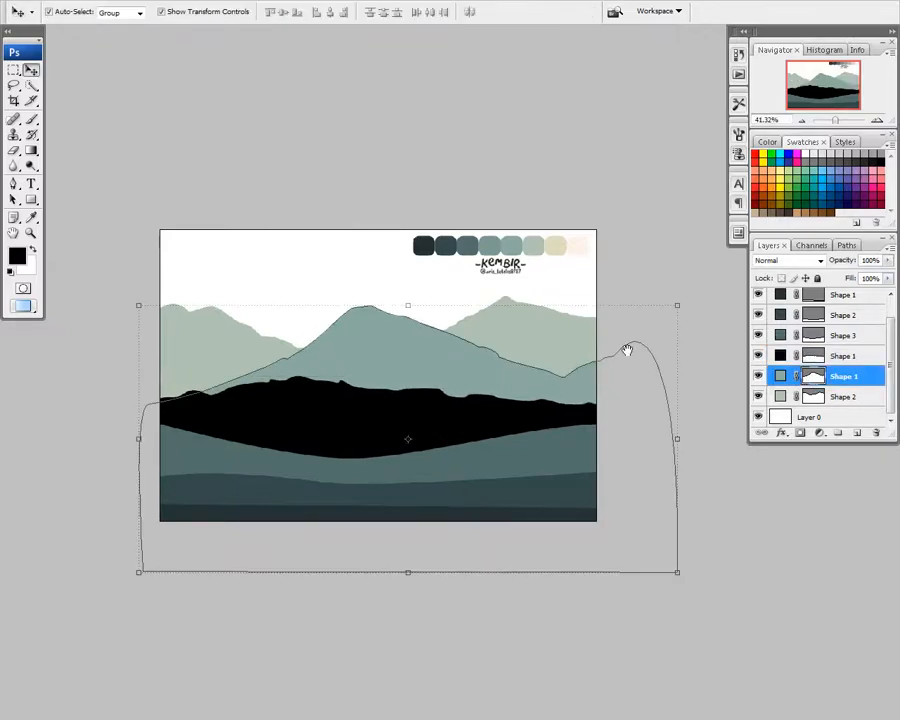
{"action": "left_click_drag", "start_coordinate": [841, 400], "coordinate": [838, 403]}
{"action": "left_click", "coordinate": [780, 376]}
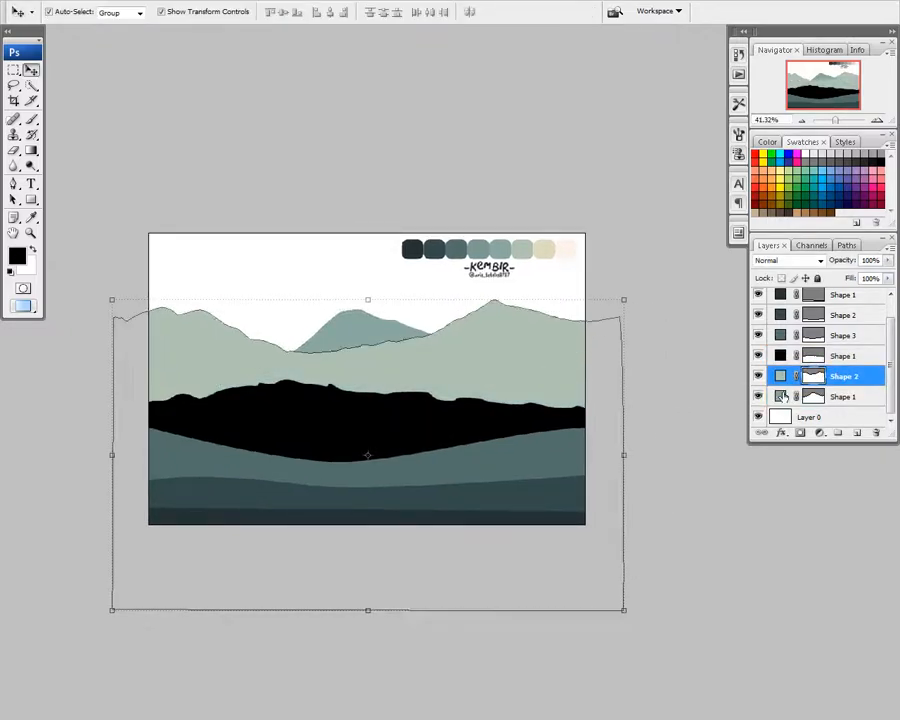
Step: Recolour the rearmost peak with the sixth palette swatch and the range before it with the fifth, #89a8a0
{"action": "double_click", "coordinate": [780, 396]}
{"action": "left_click", "coordinate": [519, 247]}
{"action": "left_click", "coordinate": [504, 465]}
{"action": "double_click", "coordinate": [780, 376]}
{"action": "left_click", "coordinate": [503, 249]}
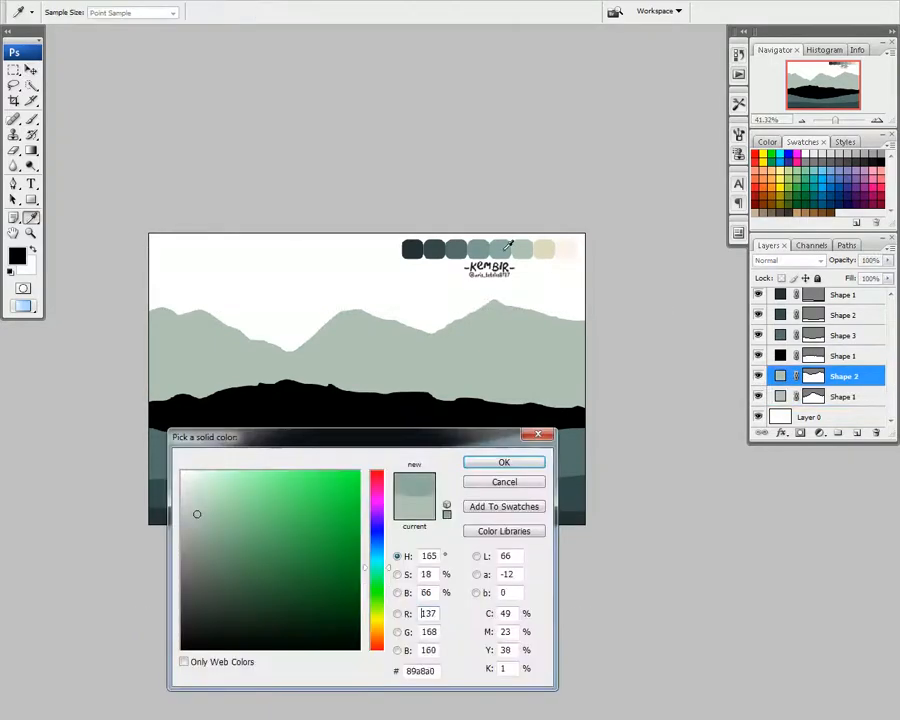
{"action": "left_click", "coordinate": [506, 461]}
Step: Recolour the black ridge with the fourth palette swatch
{"action": "double_click", "coordinate": [780, 356]}
{"action": "left_click", "coordinate": [478, 248]}
{"action": "left_click", "coordinate": [504, 461]}
{"action": "key", "text": "v"}
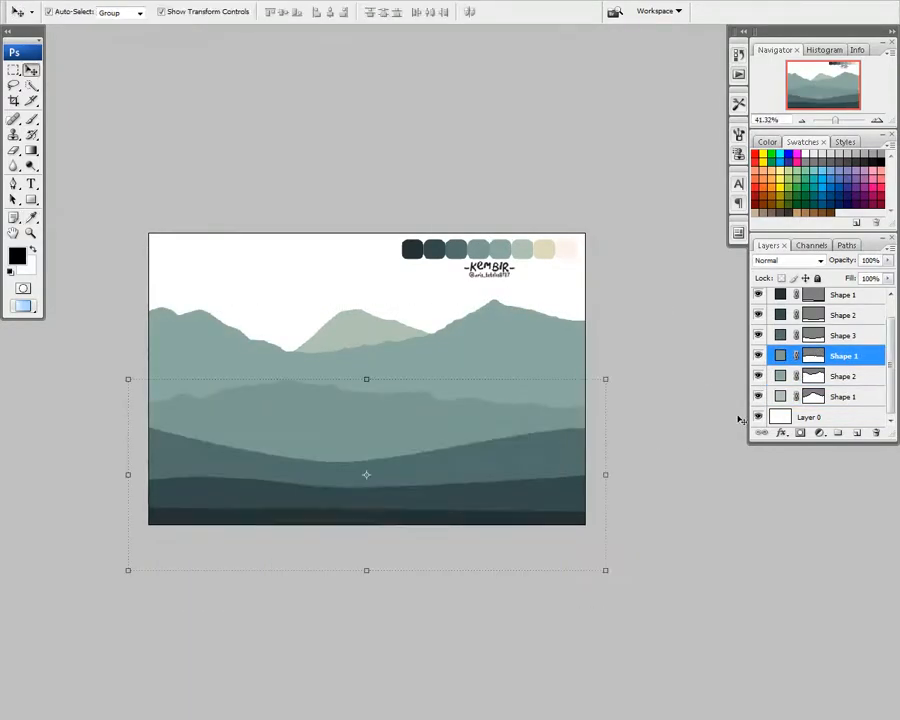
Step: Lower the Shape 2 range slightly and move the pale rearmost peak up and left so it rises above the range
{"action": "left_click", "coordinate": [840, 376]}
{"action": "left_click", "coordinate": [836, 394]}
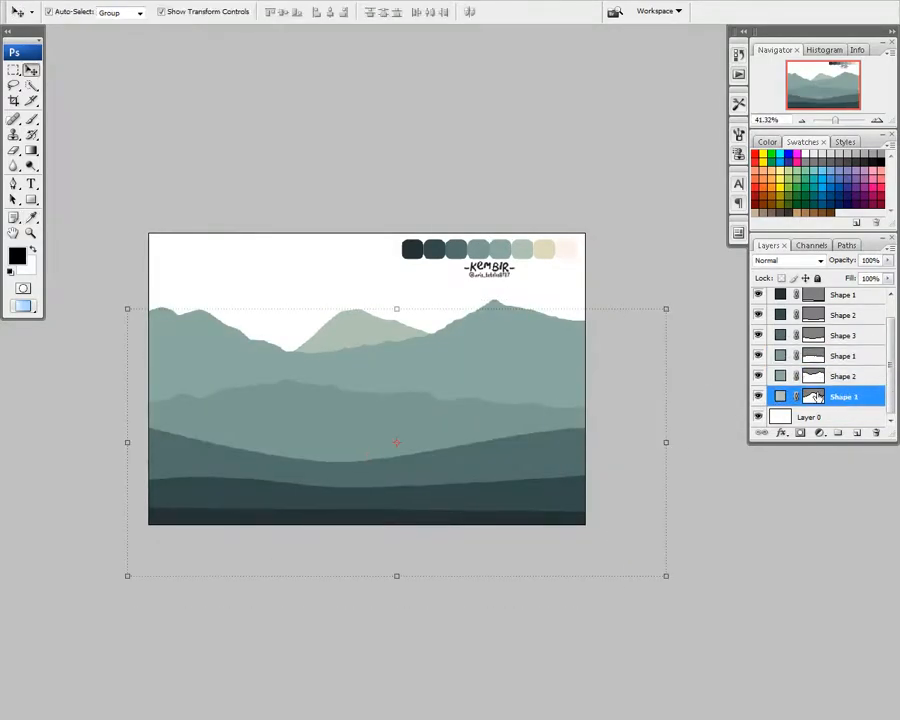
{"action": "left_click_drag", "start_coordinate": [525, 381], "coordinate": [522, 387]}
{"action": "left_click", "coordinate": [544, 393]}
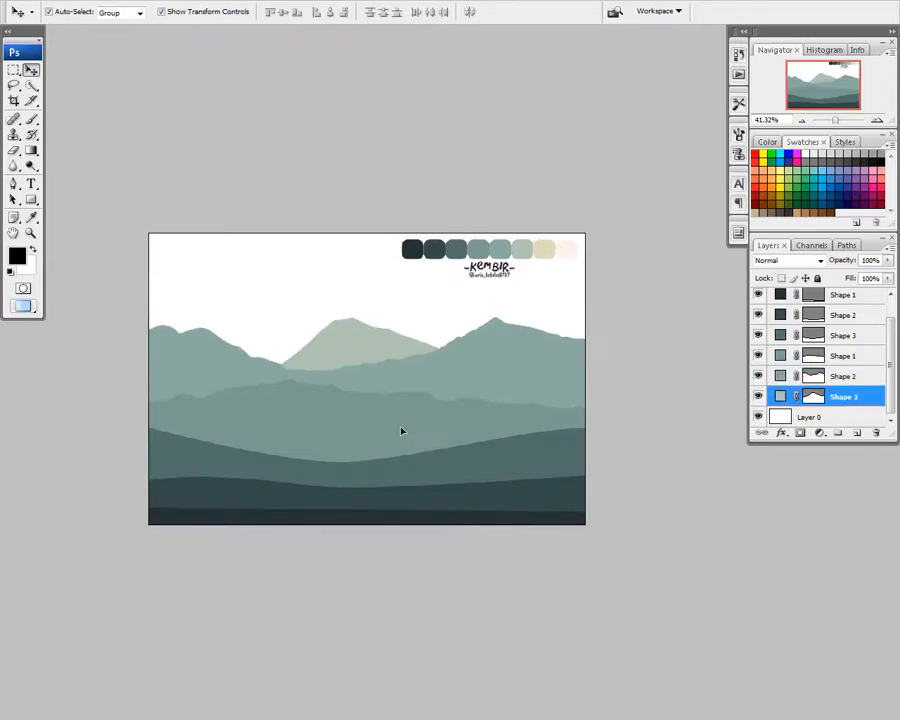
{"action": "mouse_move", "coordinate": [395, 387]}
{"action": "left_mouse_down"}
{"action": "mouse_move", "coordinate": [390, 352]}
{"action": "mouse_move", "coordinate": [410, 379]}
{"action": "left_mouse_up"}
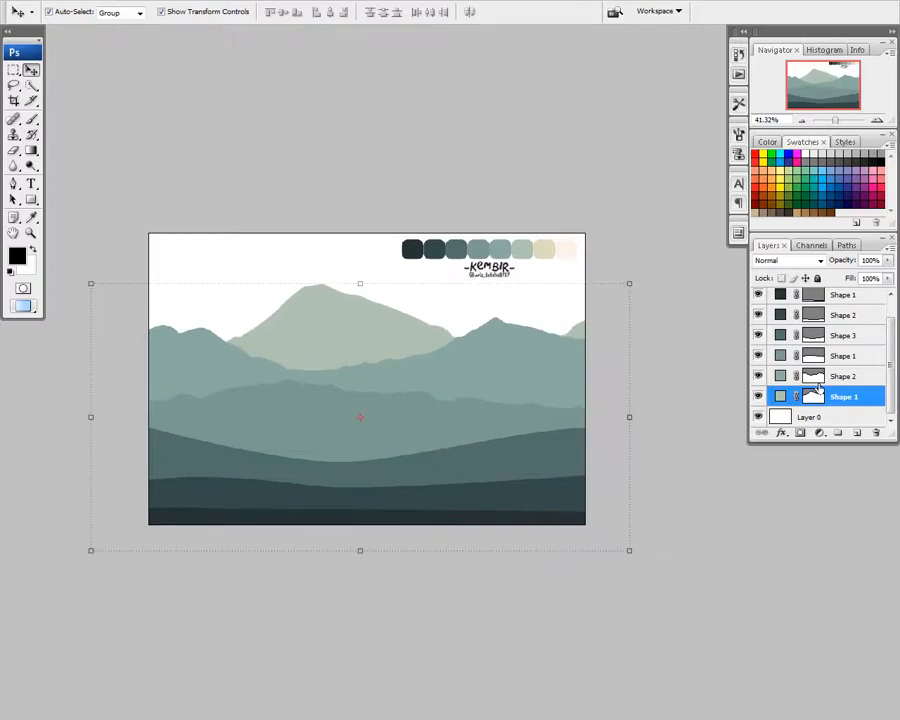
Step: Move the Shape 2 range slightly down and to the left, and make the rearmost Shape 1 mountain's layer active
{"action": "left_click_drag", "start_coordinate": [532, 386], "coordinate": [504, 401]}
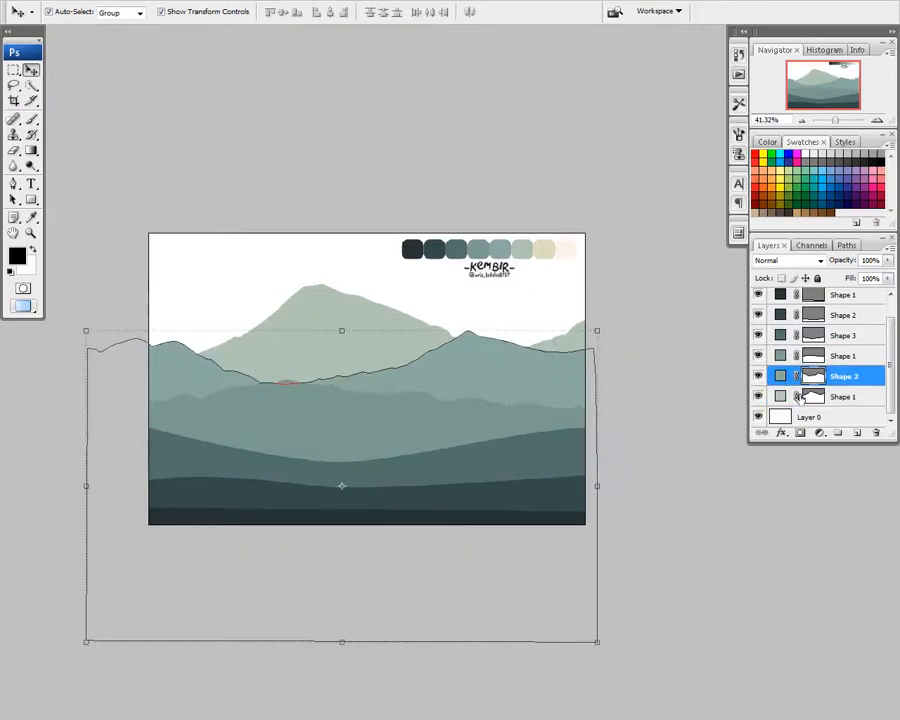
{"action": "left_click", "coordinate": [799, 395]}
{"action": "left_click", "coordinate": [852, 361]}
{"action": "left_click_drag", "start_coordinate": [517, 444], "coordinate": [541, 429]}
{"action": "left_click", "coordinate": [627, 378]}
{"action": "key", "text": "p"}
{"action": "scroll", "coordinate": [479, 405], "scroll_direction": "up", "scroll_amount": 1}
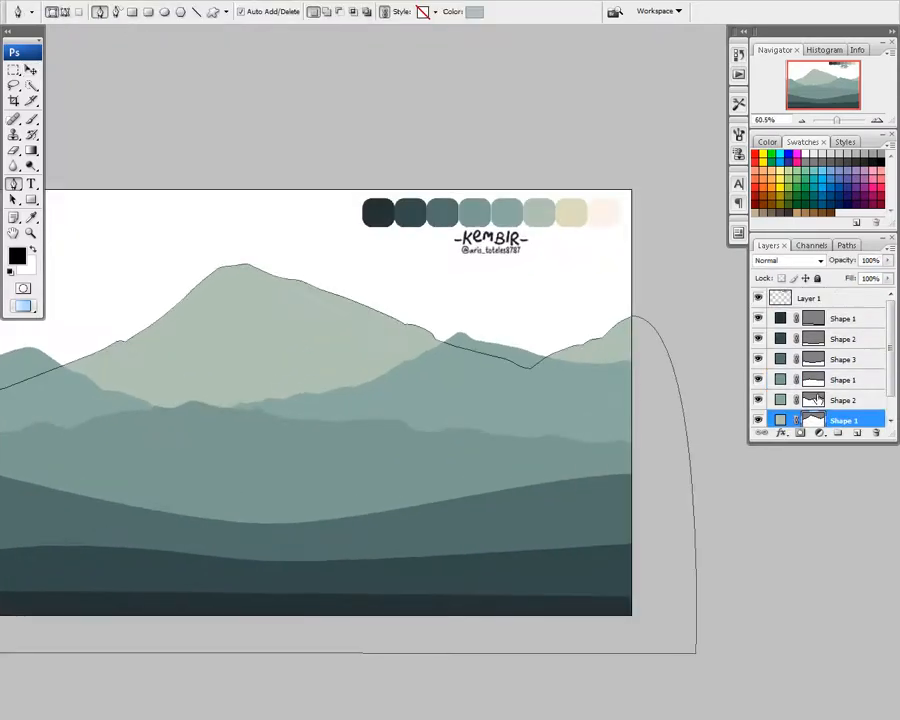
{"action": "scroll", "coordinate": [642, 352], "scroll_direction": "left", "scroll_amount": 2}
{"action": "scroll", "coordinate": [828, 467], "scroll_direction": "down", "scroll_amount": 1}
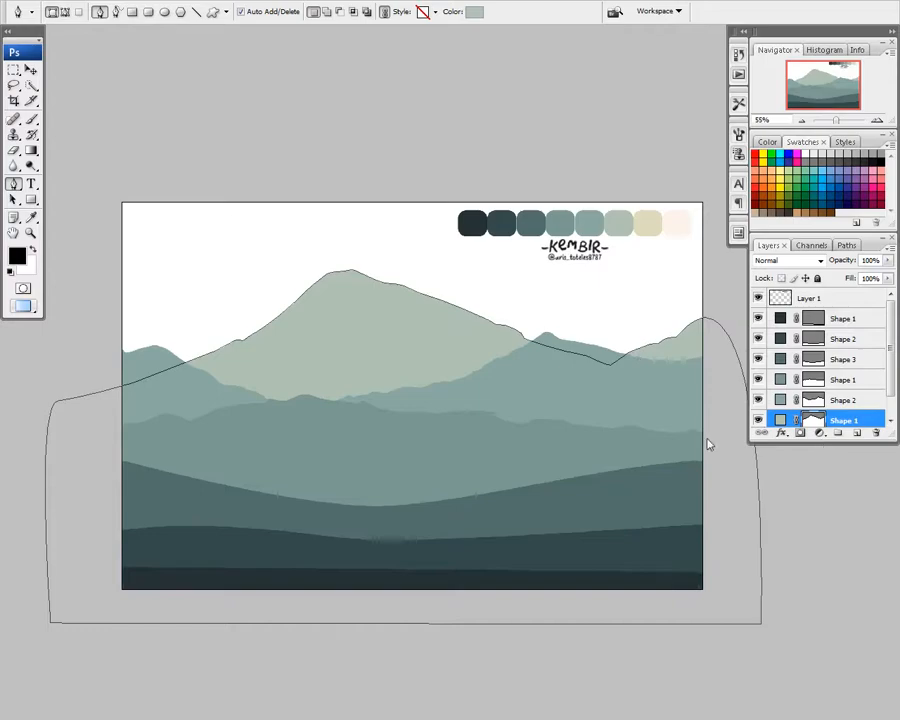
Step: Switch to the file explorer, select the four .abr brush files and open them in Photoshop
{"action": "key", "text": "alt+Tab"}
{"action": "left_click_drag", "start_coordinate": [395, 187], "coordinate": [623, 120]}
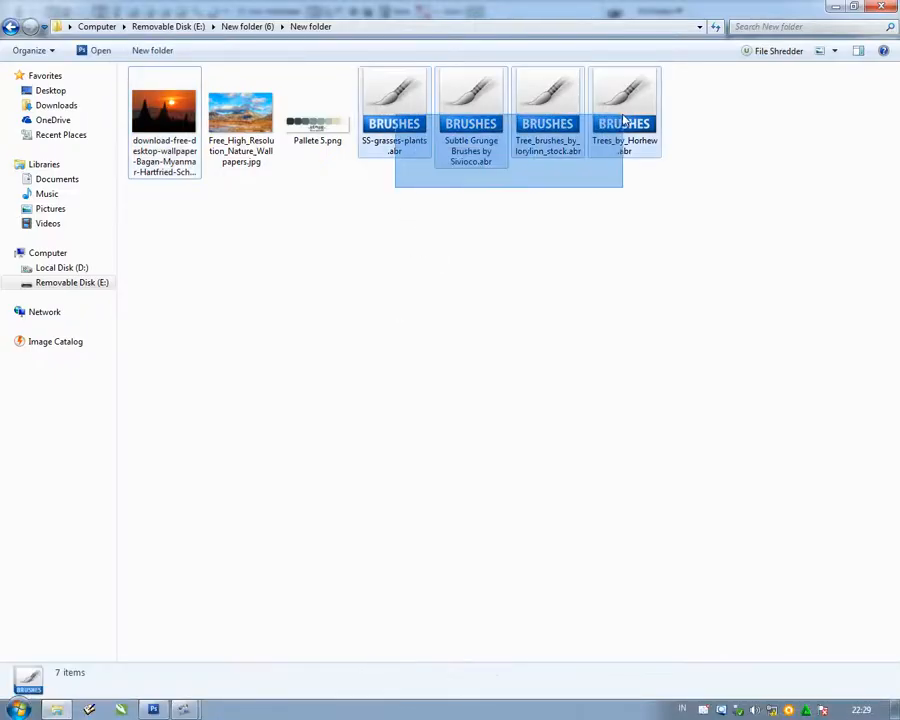
{"action": "right_click", "coordinate": [623, 120]}
{"action": "left_click", "coordinate": [650, 123]}
Step: Draw a circle for the sun where the left ridge meets the slope of the central mountain
{"action": "scroll", "coordinate": [421, 360], "scroll_direction": "up", "scroll_amount": 2}
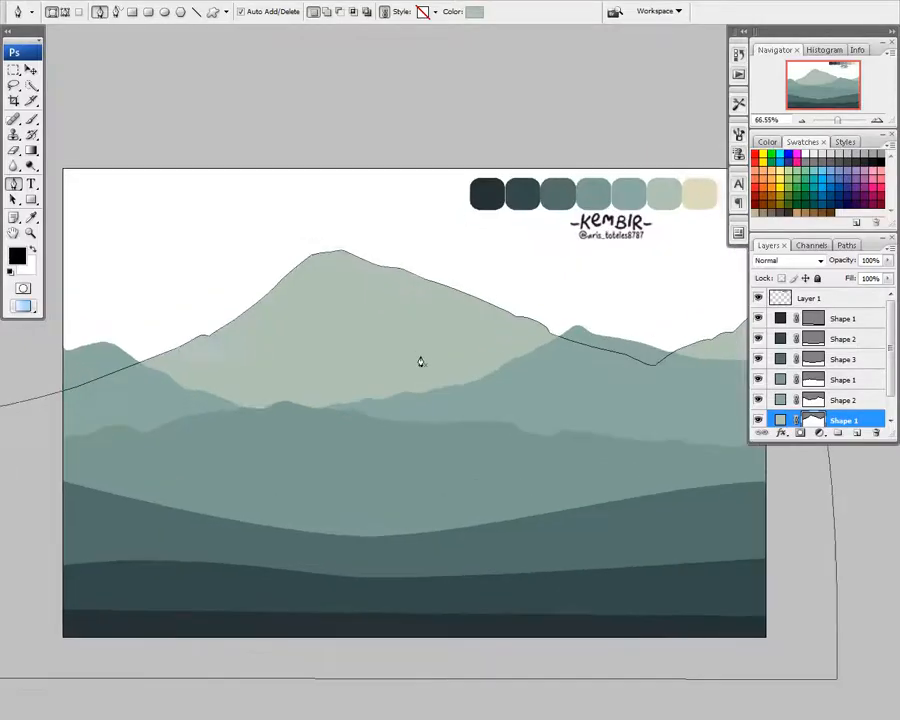
{"action": "left_click_drag", "start_coordinate": [418, 346], "coordinate": [396, 324]}
{"action": "key", "text": "Return"}
{"action": "left_click_drag", "start_coordinate": [458, 360], "coordinate": [504, 362]}
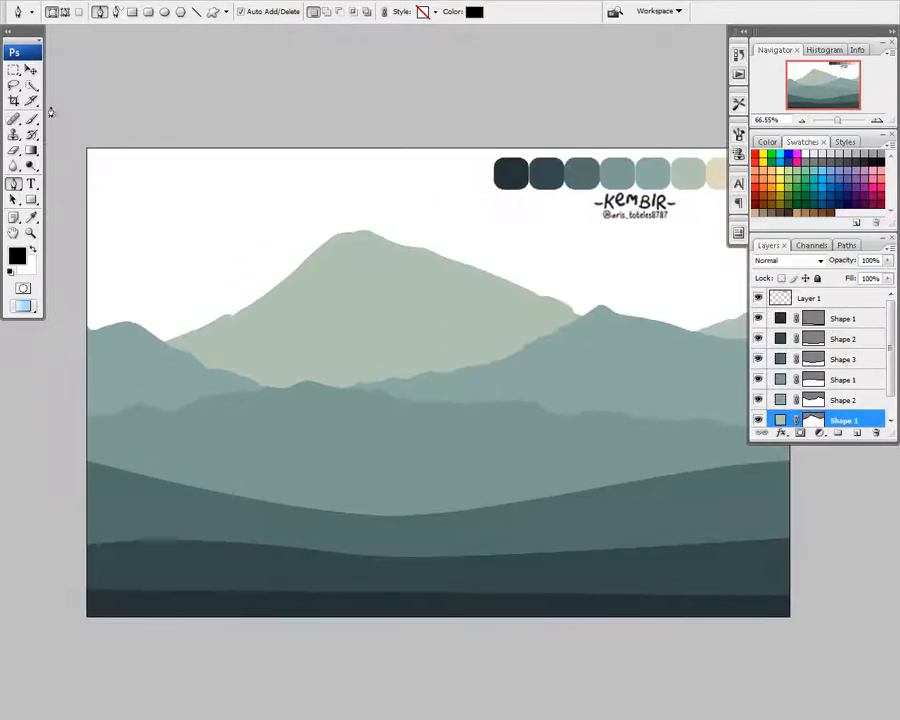
{"action": "left_click", "coordinate": [168, 13]}
{"action": "scroll", "coordinate": [260, 300], "scroll_direction": "up", "scroll_amount": 3}
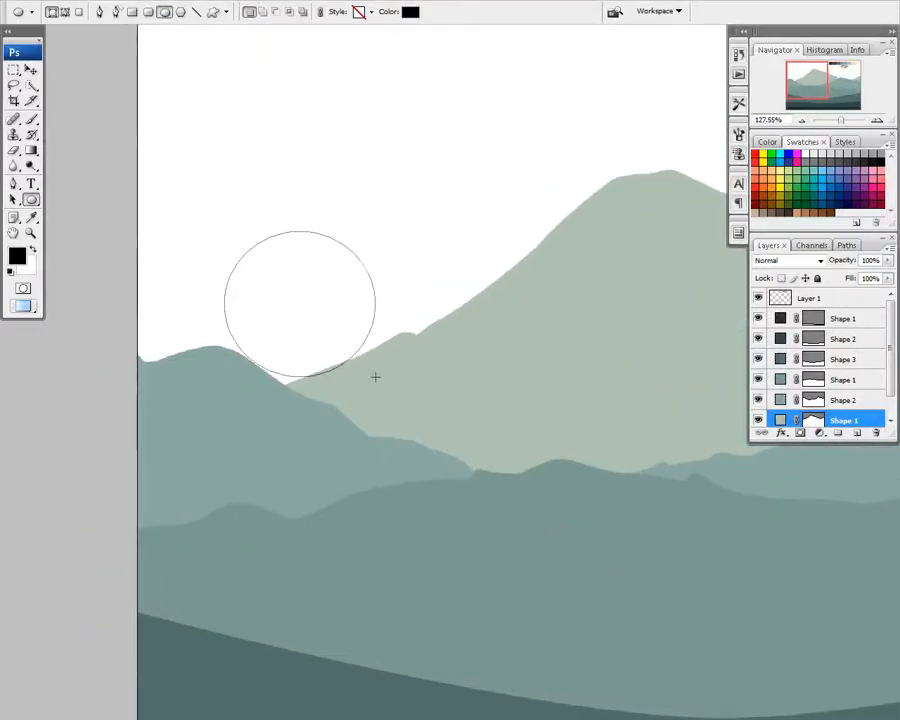
{"action": "left_click_drag", "start_coordinate": [375, 376], "coordinate": [383, 385]}
Step: Send the circle behind all the mountain shapes and lower it slightly toward the ridge
{"action": "key", "text": "v"}
{"action": "key", "text": "ctrl+bracketleft"}
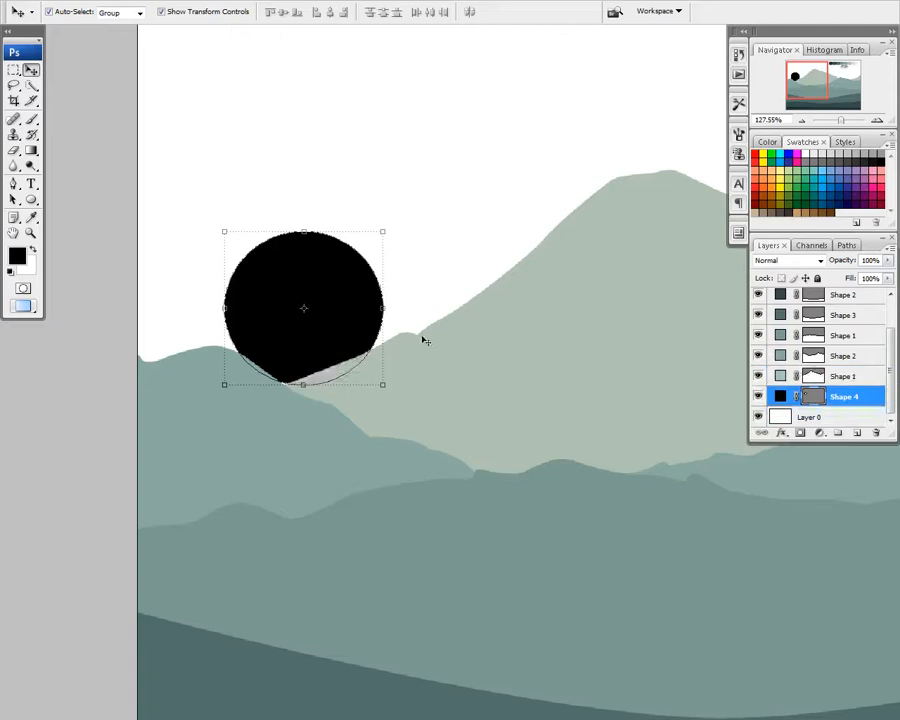
{"action": "left_click_drag", "start_coordinate": [364, 318], "coordinate": [375, 353]}
{"action": "scroll", "coordinate": [375, 353], "scroll_direction": "down", "scroll_amount": 7}
Step: Recolour the sun circle with the palest, eighth palette swatch
{"action": "double_click", "coordinate": [781, 396]}
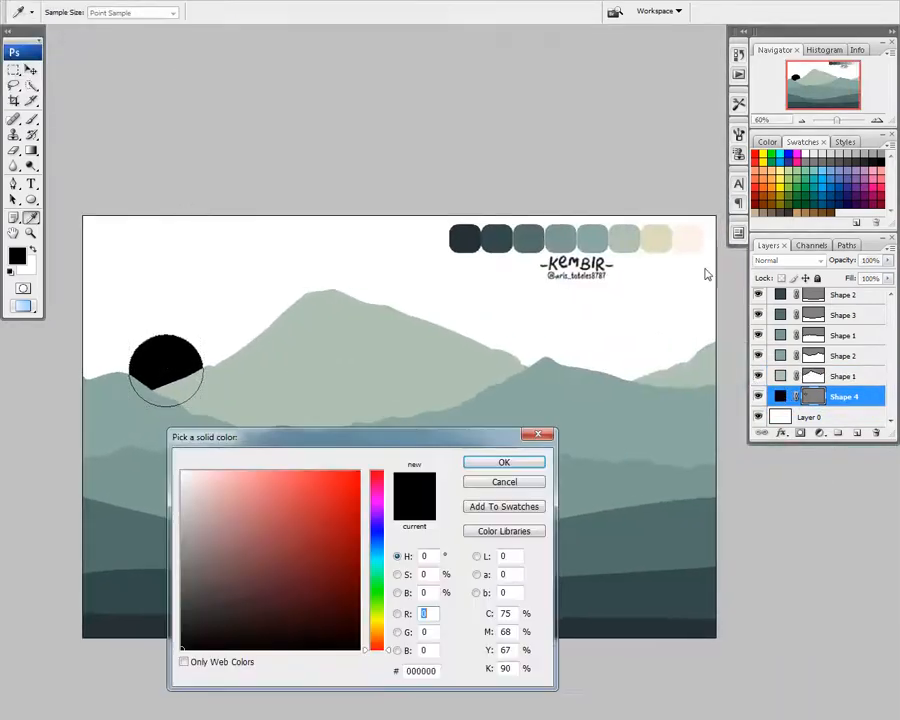
{"action": "left_click", "coordinate": [688, 238]}
{"action": "left_click", "coordinate": [659, 237]}
{"action": "left_click", "coordinate": [689, 239]}
{"action": "key", "text": "Return"}
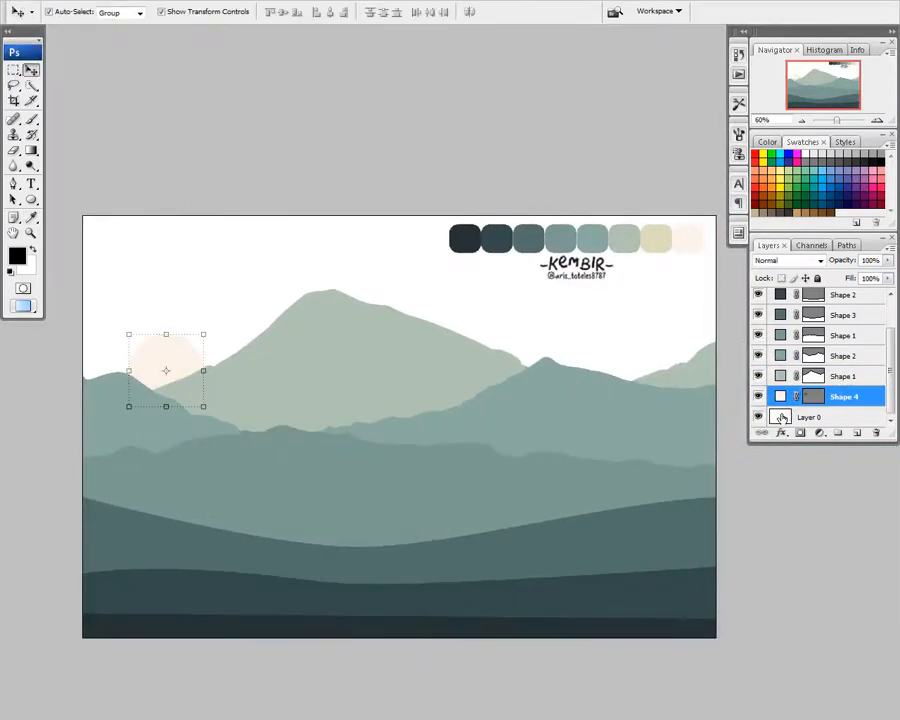
Step: Add a solid colour fill layer directly above Layer 0 using the seventh palette swatch, #dedbbc, as the sky
{"action": "double_click", "coordinate": [781, 417]}
{"action": "key", "text": "Escape"}
{"action": "left_click", "coordinate": [819, 432]}
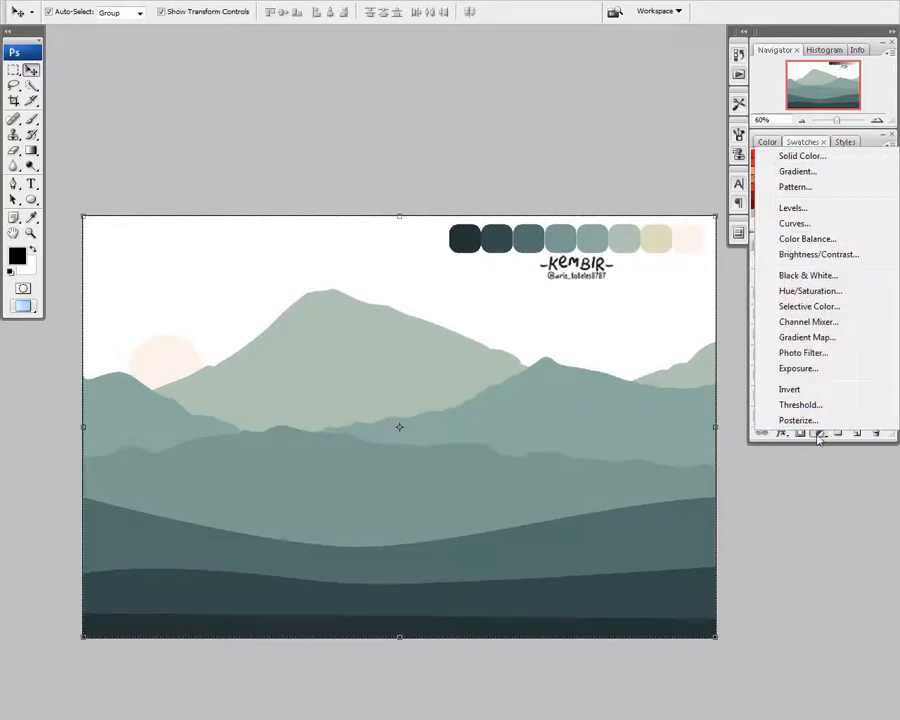
{"action": "left_click", "coordinate": [797, 156]}
{"action": "left_click", "coordinate": [688, 238]}
{"action": "left_click", "coordinate": [656, 238]}
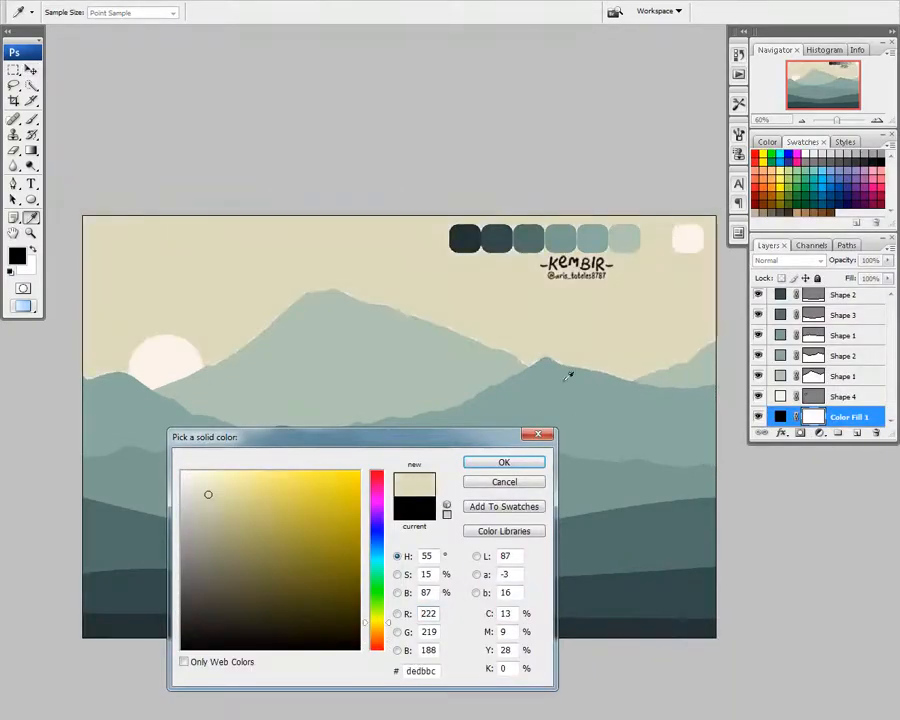
{"action": "key", "text": "Return"}
{"action": "left_click_drag", "start_coordinate": [513, 384], "coordinate": [594, 371]}
{"action": "scroll", "coordinate": [502, 356], "scroll_direction": "down", "scroll_amount": 4}
{"action": "scroll", "coordinate": [446, 351], "scroll_direction": "up", "scroll_amount": 4}
{"action": "key", "text": "alt+space"}
{"action": "left_click_drag", "start_coordinate": [502, 356], "coordinate": [475, 344]}
{"action": "scroll", "coordinate": [803, 386], "scroll_direction": "down", "scroll_amount": 1}
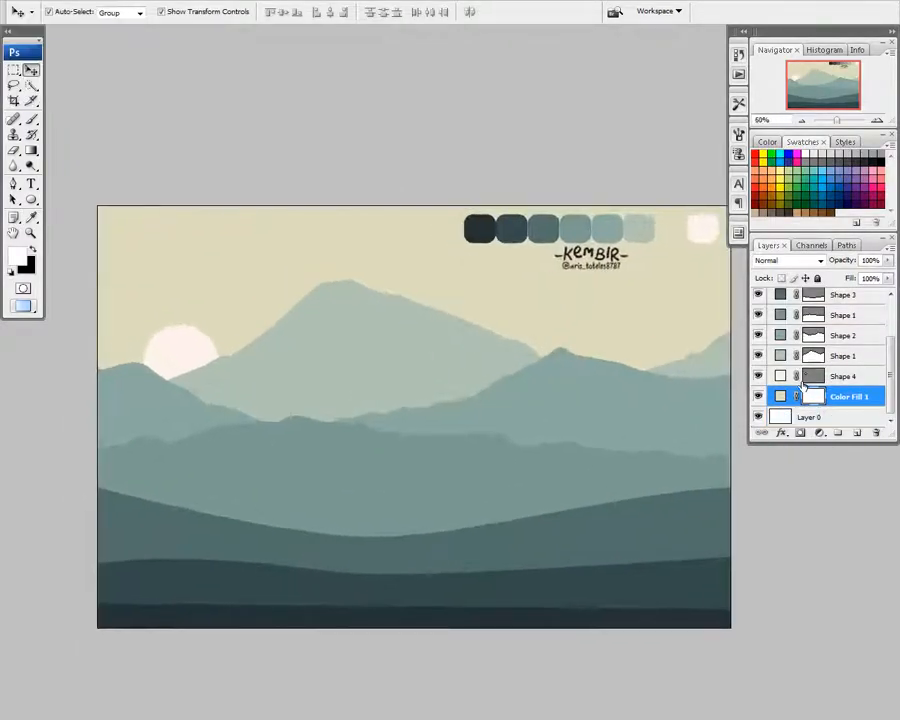
{"action": "left_click_drag", "start_coordinate": [492, 399], "coordinate": [537, 397]}
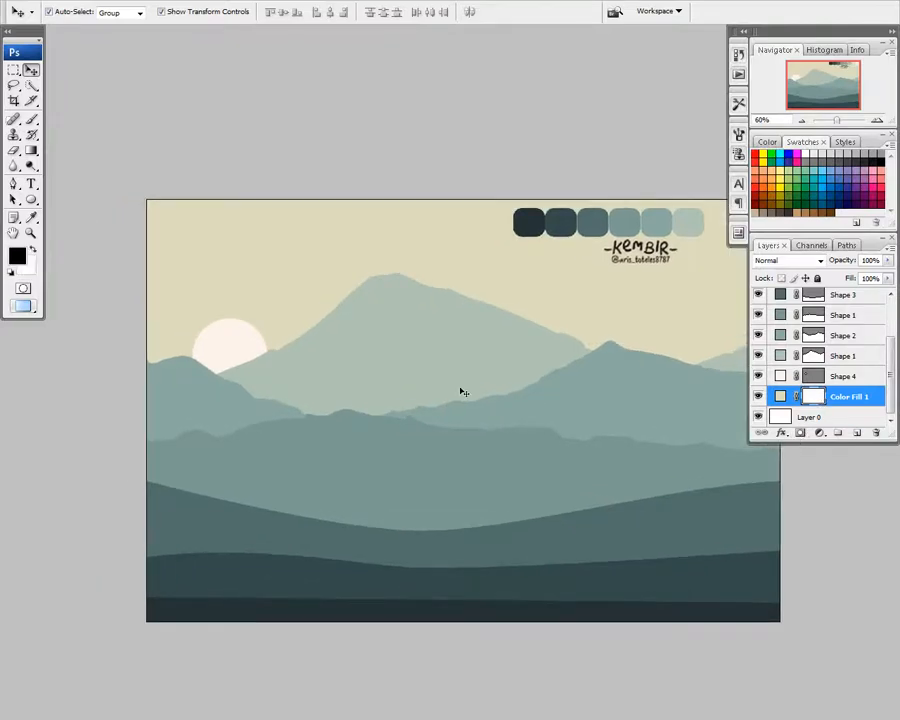
Step: Activate the Brush tool and choose the broad tree preset of 616 px for use on the front ridge
{"action": "key", "text": "u"}
{"action": "key", "text": "b"}
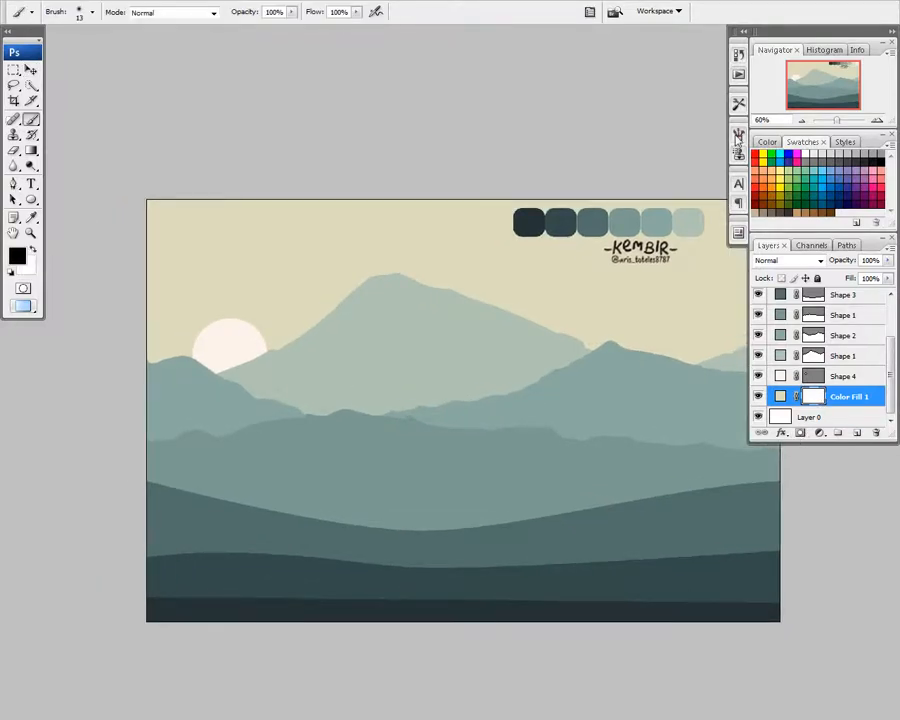
{"action": "left_click", "coordinate": [738, 138]}
{"action": "scroll", "coordinate": [699, 317], "scroll_direction": "down", "scroll_amount": 10}
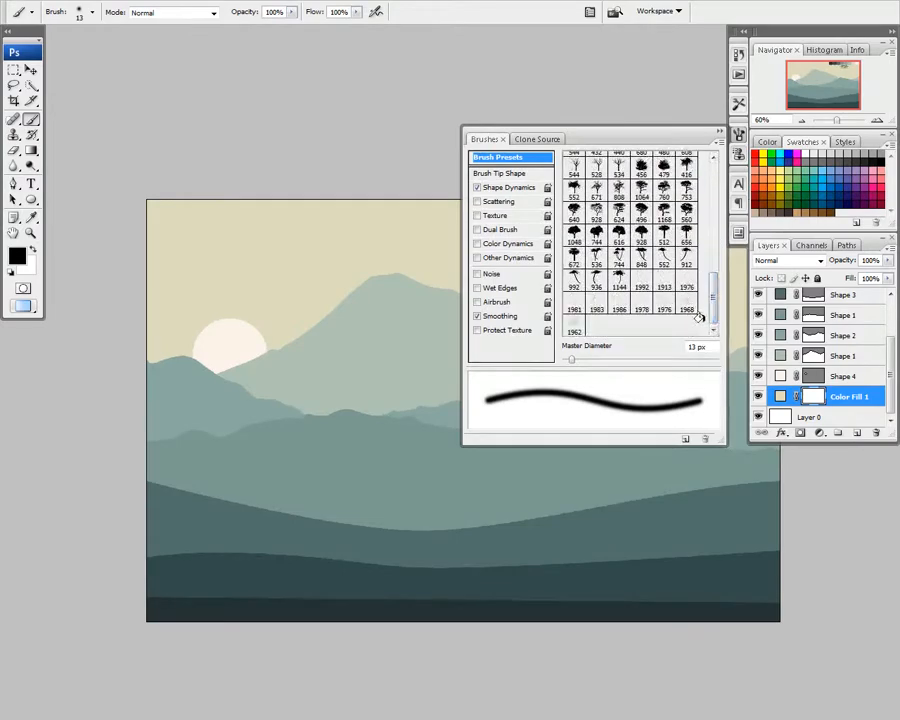
{"action": "left_click", "coordinate": [618, 236]}
{"action": "left_click_drag", "start_coordinate": [297, 525], "coordinate": [297, 474]}
{"action": "scroll", "coordinate": [217, 530], "scroll_direction": "up", "scroll_amount": 6}
{"action": "left_click_drag", "start_coordinate": [217, 525], "coordinate": [287, 489]}
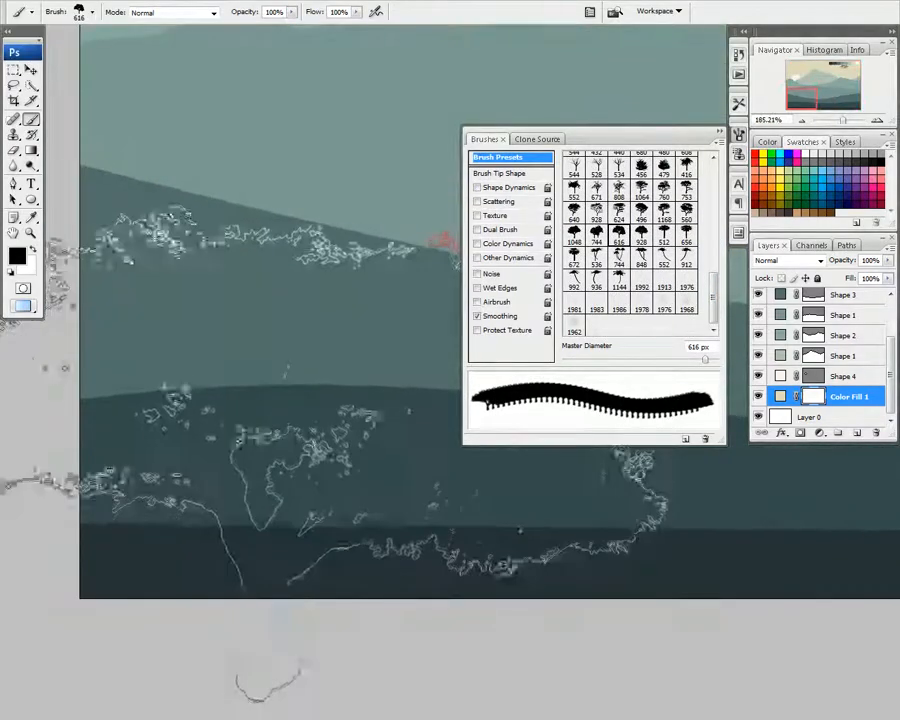
{"action": "left_click_drag", "start_coordinate": [330, 375], "coordinate": [250, 445]}
{"action": "scroll", "coordinate": [250, 443], "scroll_direction": "down", "scroll_amount": 2}
Step: Try to sample the darkest front ridge's colour as the foreground colour
{"action": "left_click", "coordinate": [19, 254]}
{"action": "left_click", "coordinate": [117, 591]}
{"action": "left_click", "coordinate": [473, 460]}
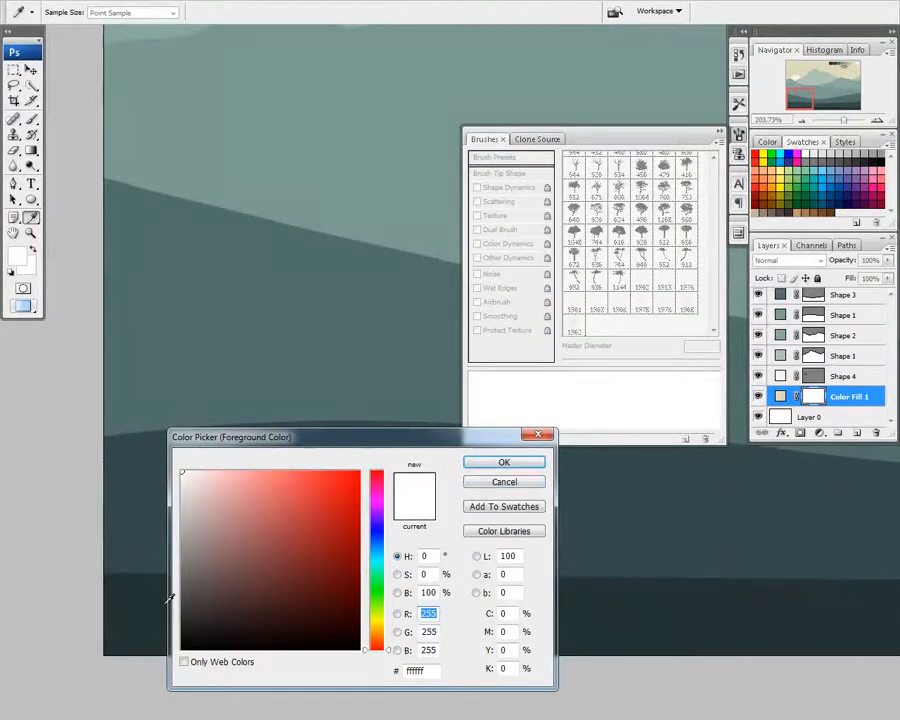
{"action": "left_click", "coordinate": [504, 463]}
Step: Add a new empty layer for the trees directly above the front Shape 1 ridge
{"action": "key", "text": "b"}
{"action": "left_click_drag", "start_coordinate": [344, 418], "coordinate": [362, 392]}
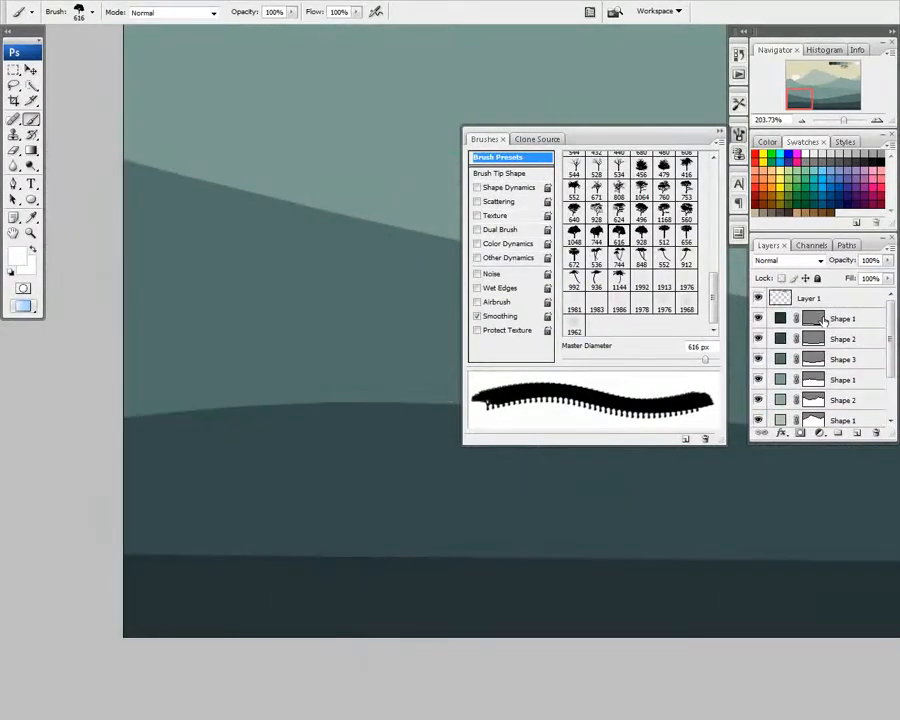
{"action": "left_click", "coordinate": [822, 320]}
{"action": "left_click_drag", "start_coordinate": [271, 458], "coordinate": [297, 379]}
{"action": "left_click", "coordinate": [822, 320]}
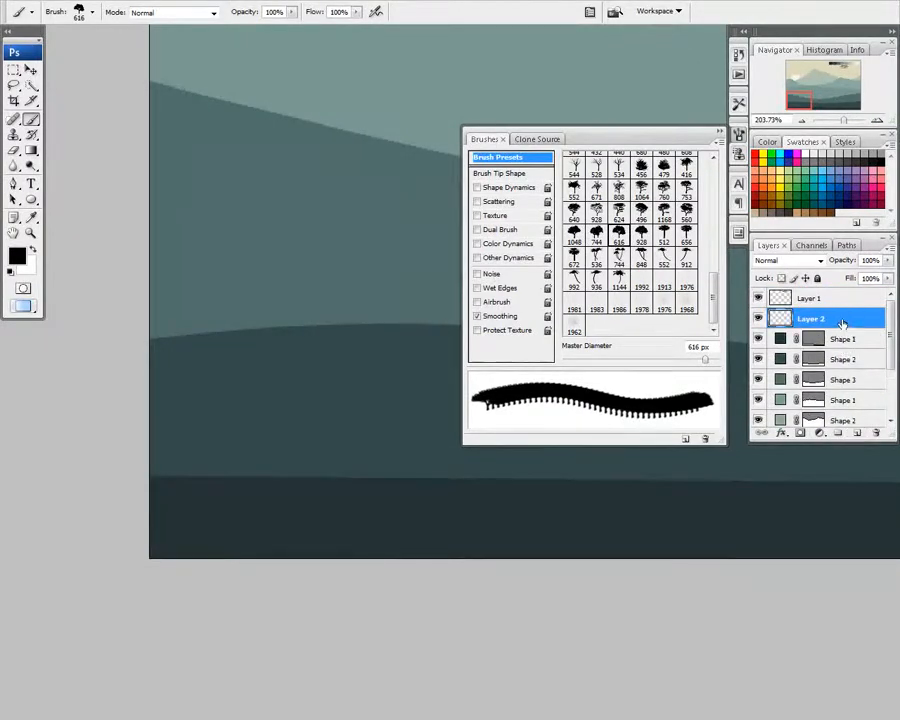
{"action": "left_click", "coordinate": [335, 410]}
{"action": "key", "text": "ctrl+z"}
Step: Set the foreground colour to the dark tone sampled from the front ridge
{"action": "left_click", "coordinate": [17, 256]}
{"action": "left_click", "coordinate": [618, 500]}
{"action": "left_click", "coordinate": [500, 464]}
{"action": "left_click", "coordinate": [331, 457]}
{"action": "key", "text": "ctrl+z"}
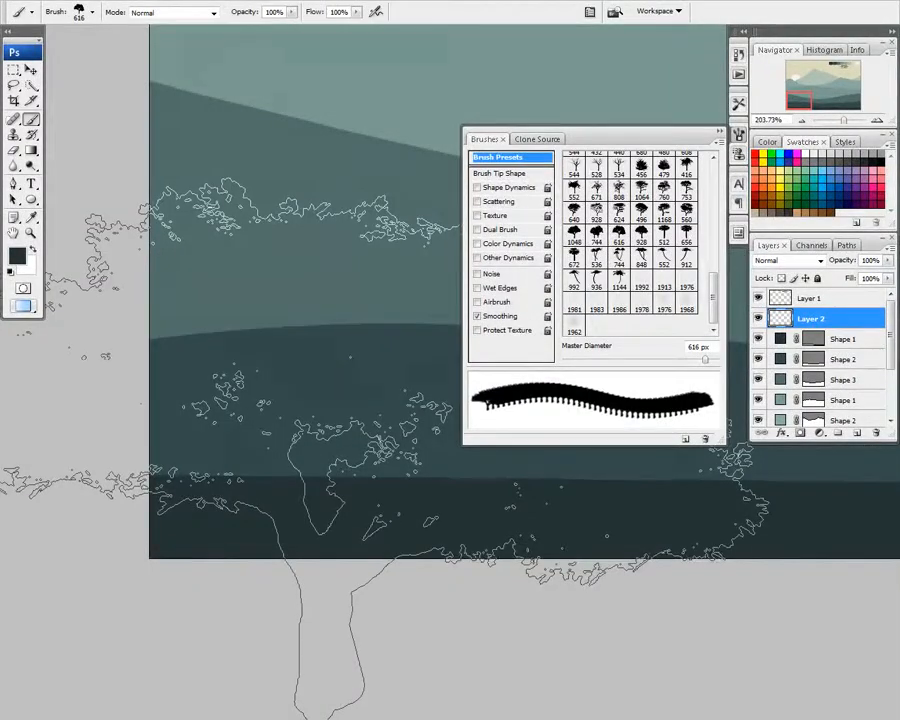
Step: Shrink the tree brush and stamp two small trees along the left end of the front ridge
{"action": "key", "text": "["}
{"action": "key", "text": "["}
{"action": "key", "text": "["}
{"action": "key", "text": "["}
{"action": "key", "text": "["}
{"action": "key", "text": "["}
{"action": "key", "text": "["}
{"action": "key", "text": "["}
{"action": "key", "text": "["}
{"action": "key", "text": "["}
{"action": "key", "text": "["}
{"action": "key", "text": "["}
{"action": "key", "text": "["}
{"action": "key", "text": "["}
{"action": "key", "text": "["}
{"action": "key", "text": "["}
{"action": "key", "text": "["}
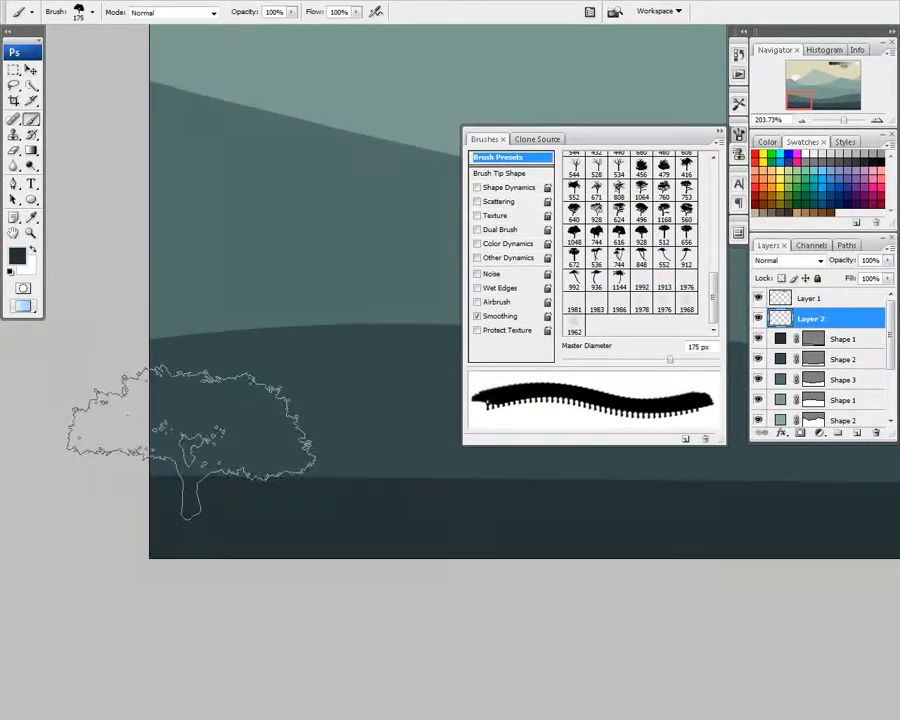
{"action": "left_click", "coordinate": [191, 451]}
{"action": "key", "text": "["}
{"action": "scroll", "coordinate": [190, 430], "scroll_direction": "down", "scroll_amount": 2}
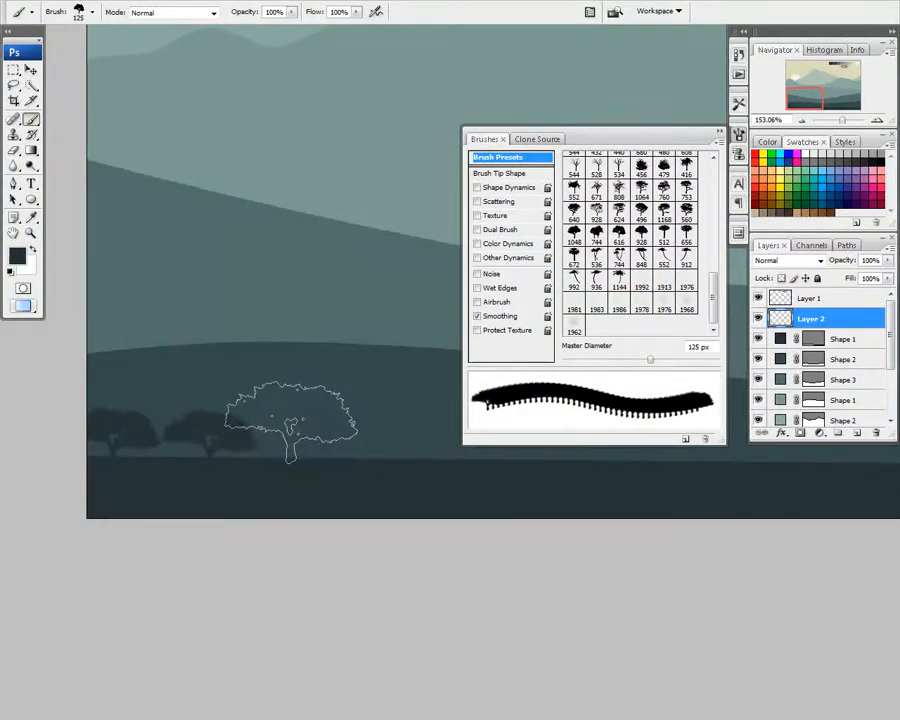
Step: Stamp a 125 px tree, an overlapping 150 px tree and a 70 px tree beside the first two
{"action": "left_click", "coordinate": [295, 424]}
{"action": "key", "text": "bracketright"}
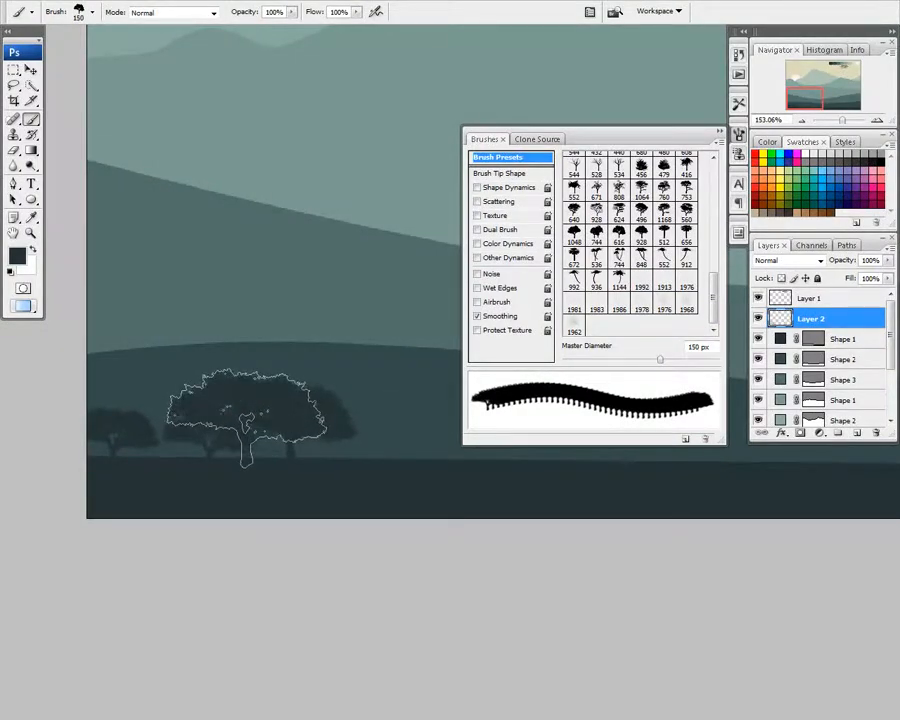
{"action": "left_click", "coordinate": [246, 418]}
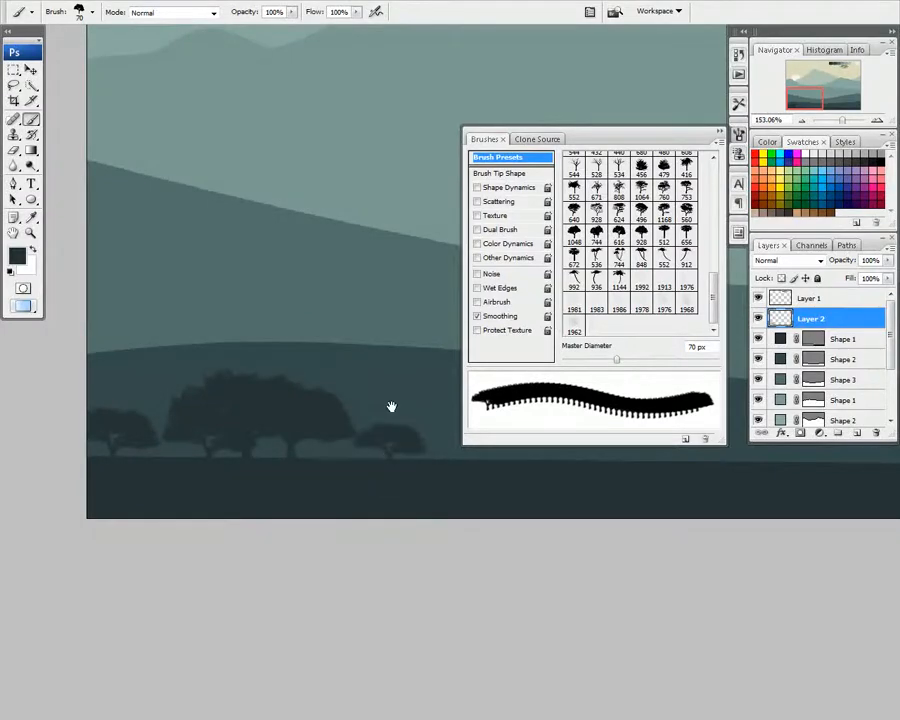
Step: Continue stamping spaced trees along the front ridge to its right end, using 150 px for the large ones
{"action": "scroll", "coordinate": [391, 406], "scroll_direction": "down", "scroll_amount": 3}
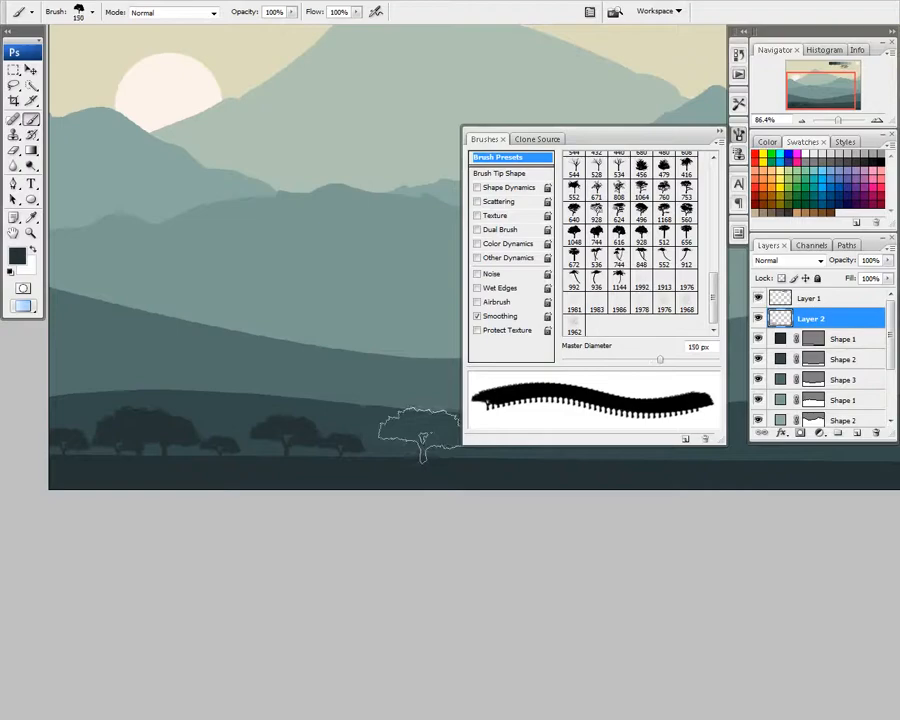
{"action": "left_click_drag", "start_coordinate": [420, 435], "coordinate": [220, 432]}
{"action": "left_click_drag", "start_coordinate": [399, 436], "coordinate": [117, 434]}
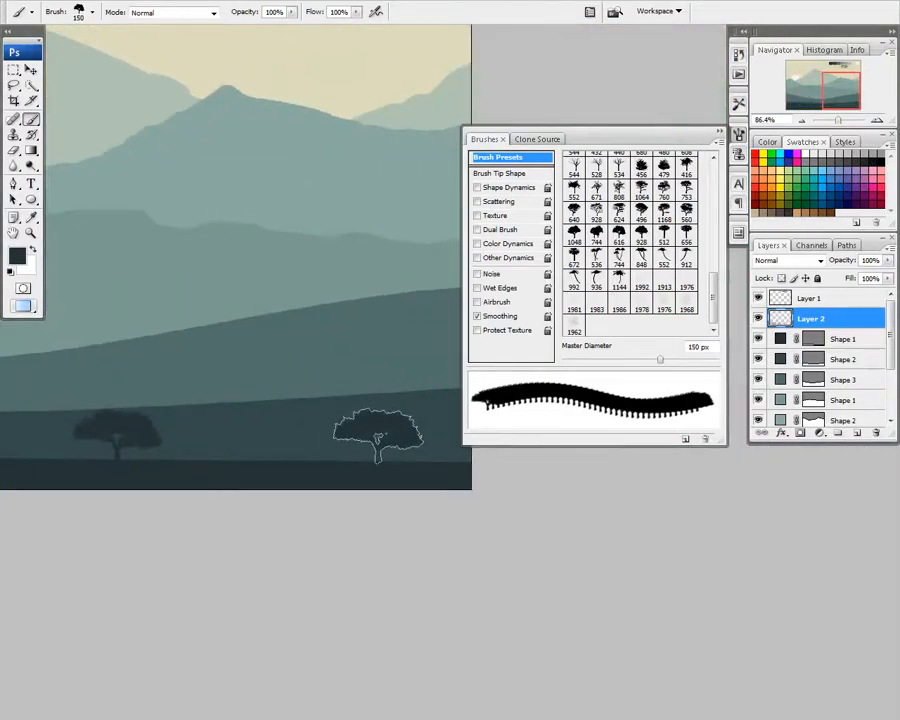
{"action": "left_click", "coordinate": [378, 436]}
{"action": "left_click_drag", "start_coordinate": [406, 400], "coordinate": [329, 399]}
{"action": "left_click_drag", "start_coordinate": [254, 440], "coordinate": [386, 426]}
{"action": "scroll", "coordinate": [386, 426], "scroll_direction": "down", "scroll_amount": 5}
Step: Switch to the 496 px tree preset, reduce its size and stamp trees among those at the ridge's left end
{"action": "key", "text": "alt+space"}
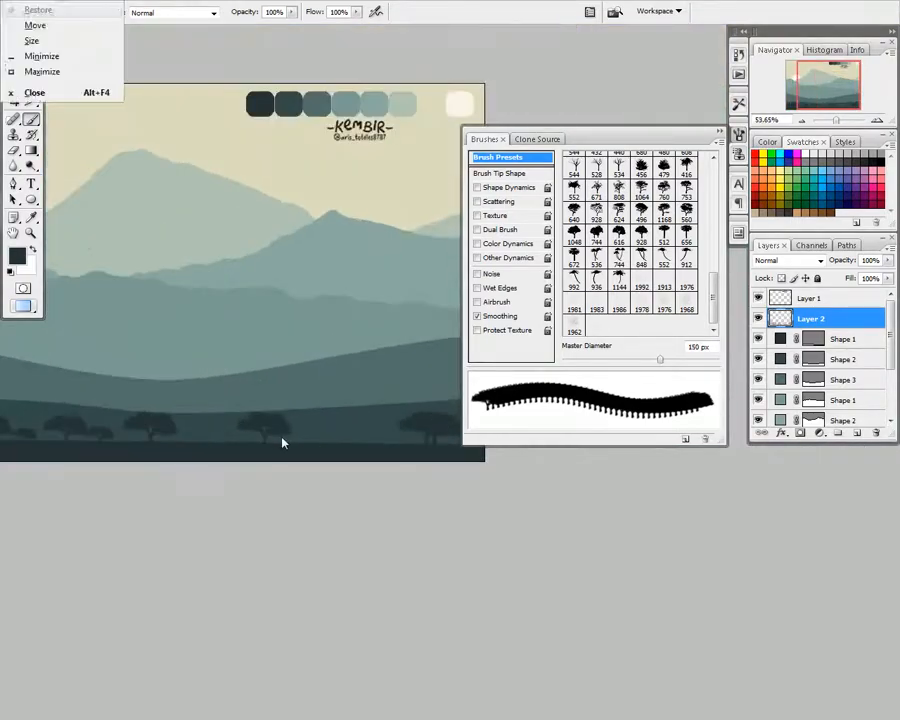
{"action": "left_click_drag", "start_coordinate": [283, 442], "coordinate": [411, 457]}
{"action": "scroll", "coordinate": [146, 444], "scroll_direction": "up", "scroll_amount": 6}
{"action": "left_click_drag", "start_coordinate": [146, 444], "coordinate": [319, 418]}
{"action": "scroll", "coordinate": [321, 414], "scroll_direction": "up", "scroll_amount": 5}
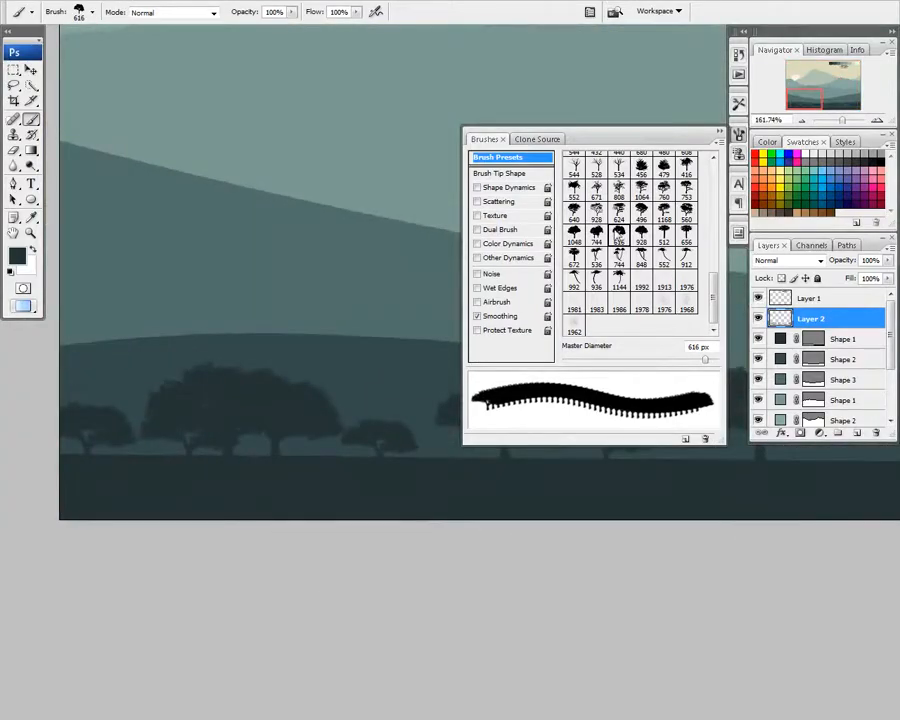
{"action": "left_click", "coordinate": [641, 213]}
{"action": "key", "text": "bracketleft"}
{"action": "key", "text": "bracketleft"}
{"action": "key", "text": "bracketleft"}
{"action": "key", "text": "bracketleft"}
{"action": "key", "text": "bracketleft"}
{"action": "key", "text": "bracketleft"}
{"action": "key", "text": "bracketleft"}
{"action": "key", "text": "bracketleft"}
{"action": "key", "text": "bracketleft"}
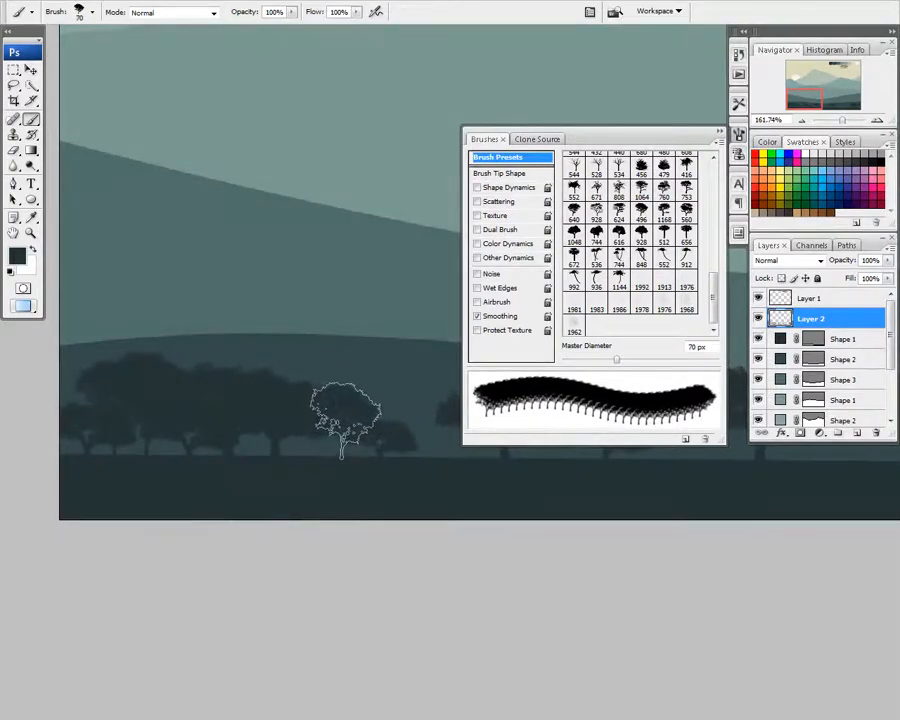
Step: Stamp more of these trees between the existing ones along the middle of the ridge, at sizes including 70 and 90 px
{"action": "left_click_drag", "start_coordinate": [390, 414], "coordinate": [295, 414]}
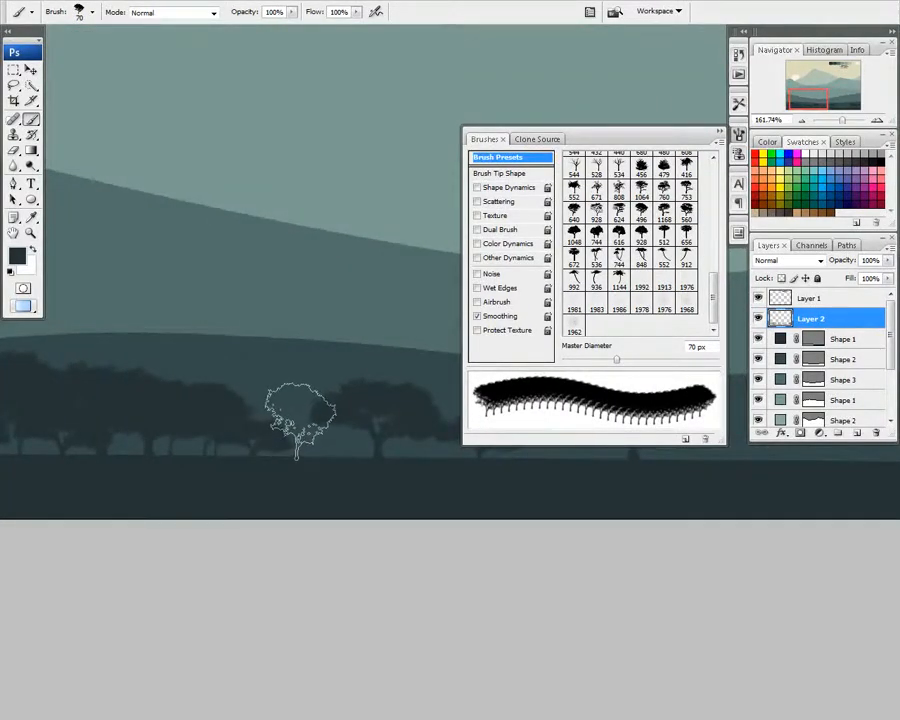
{"action": "left_click_drag", "start_coordinate": [425, 400], "coordinate": [285, 394]}
{"action": "left_click_drag", "start_coordinate": [420, 408], "coordinate": [268, 396]}
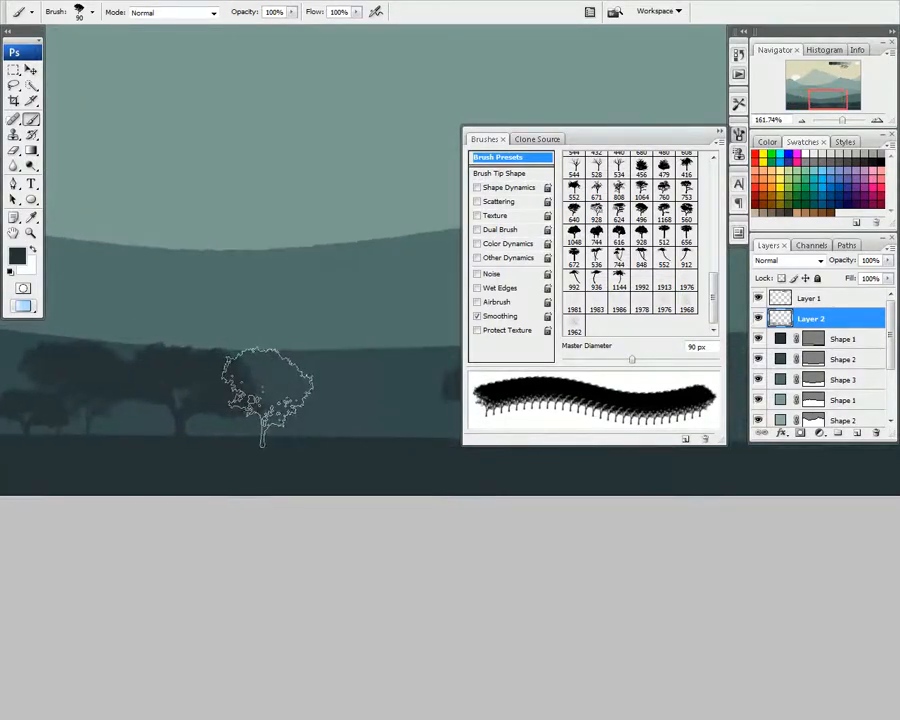
{"action": "left_click_drag", "start_coordinate": [440, 394], "coordinate": [260, 392]}
{"action": "left_click_drag", "start_coordinate": [380, 390], "coordinate": [283, 392]}
{"action": "left_click", "coordinate": [280, 392]}
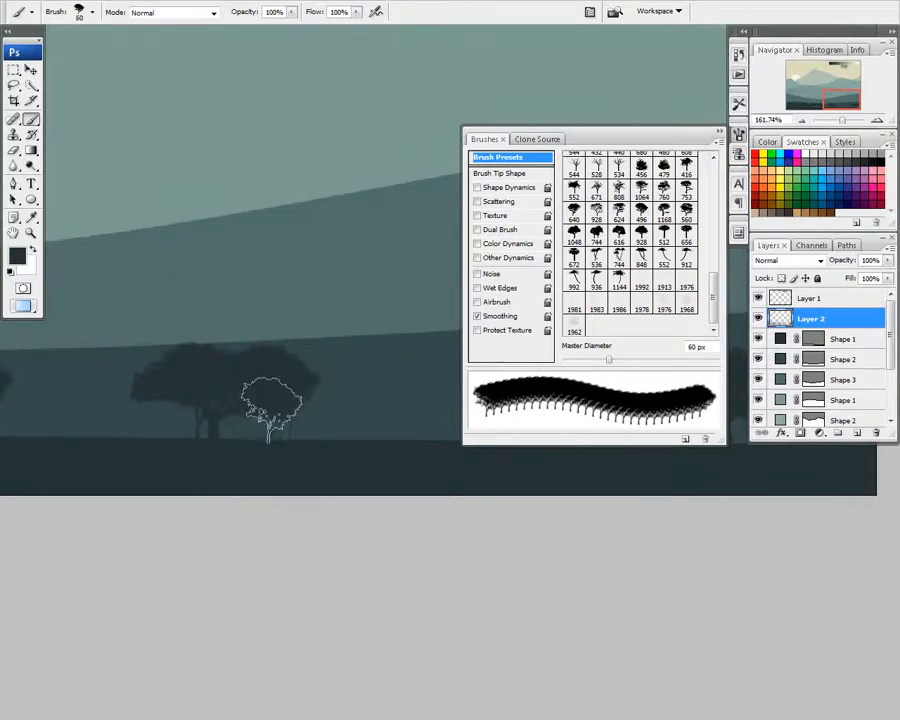
Step: Fill the gaps toward the right end of the front ridge with 60 px trees
{"action": "left_click_drag", "start_coordinate": [400, 376], "coordinate": [224, 378]}
{"action": "left_click_drag", "start_coordinate": [307, 380], "coordinate": [191, 382]}
{"action": "left_click", "coordinate": [208, 412]}
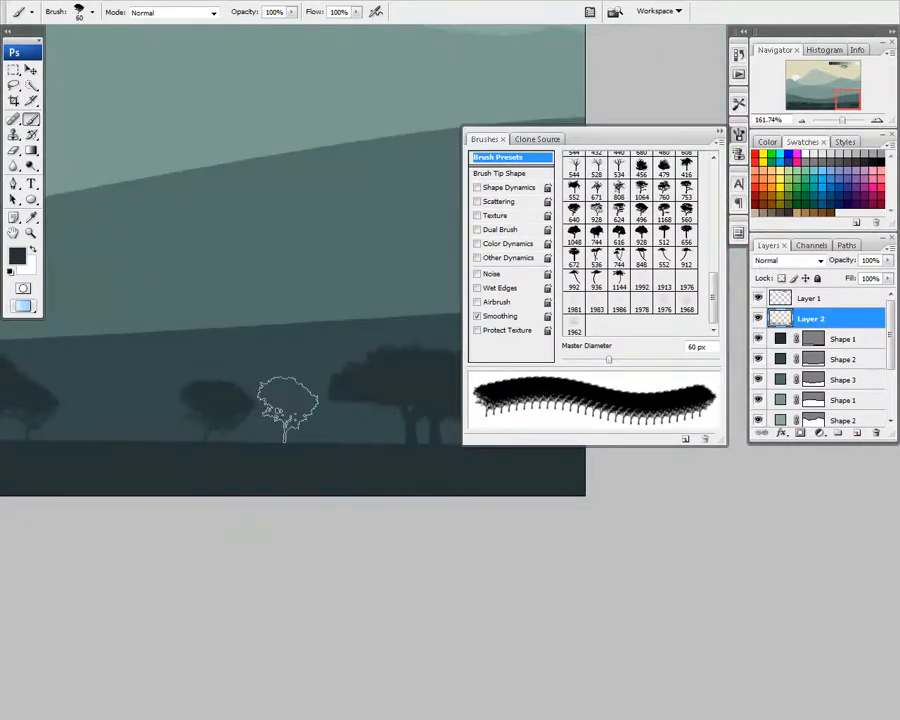
{"action": "mouse_move", "coordinate": [318, 404]}
{"action": "left_mouse_down"}
{"action": "mouse_move", "coordinate": [205, 404]}
{"action": "mouse_move", "coordinate": [165, 416]}
{"action": "left_mouse_up"}
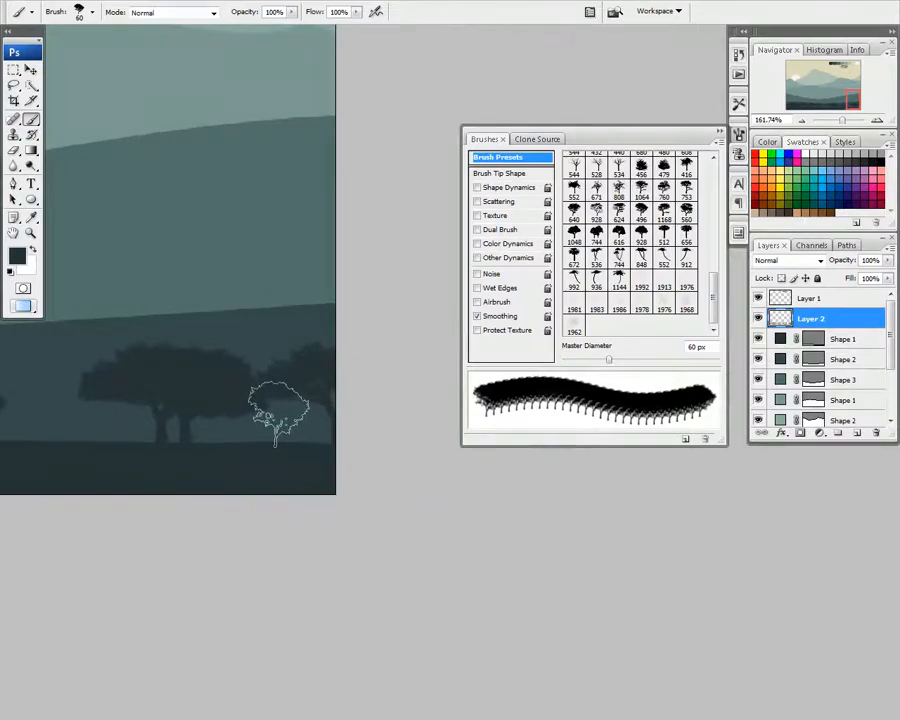
Step: Enlarge the tree brush to 125 px and stamp bigger trees at the right end of the front ridge
{"action": "key", "text": "bracketright"}
{"action": "key", "text": "bracketright"}
{"action": "key", "text": "bracketright"}
{"action": "key", "text": "bracketright"}
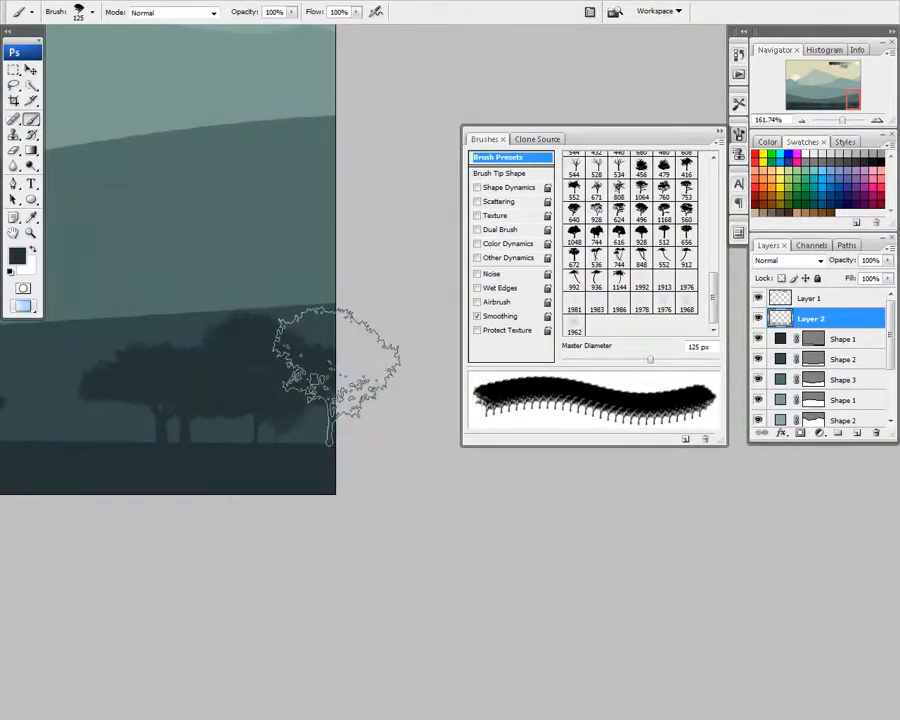
{"action": "mouse_move", "coordinate": [263, 374]}
{"action": "left_mouse_down"}
{"action": "mouse_move", "coordinate": [382, 359]}
{"action": "mouse_move", "coordinate": [357, 362]}
{"action": "left_mouse_up"}
{"action": "left_click", "coordinate": [172, 357]}
{"action": "scroll", "coordinate": [186, 354], "scroll_direction": "down", "scroll_amount": 10}
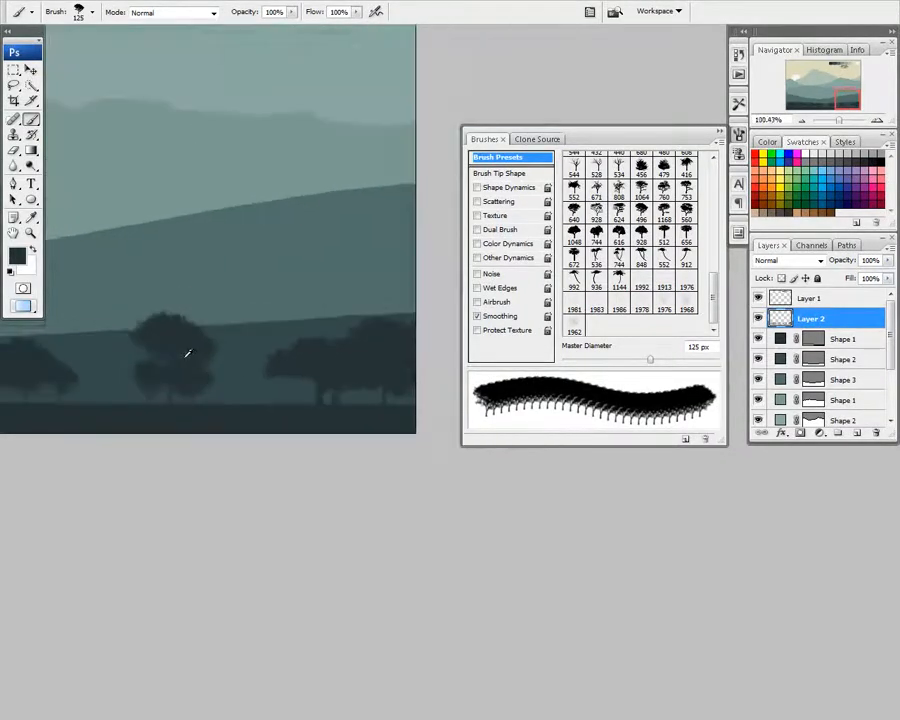
Step: Switch to the 1168 px tree preset and stamp trees along the ridge to its right end, at sizes including 125 and 90 px
{"action": "left_click", "coordinate": [664, 213]}
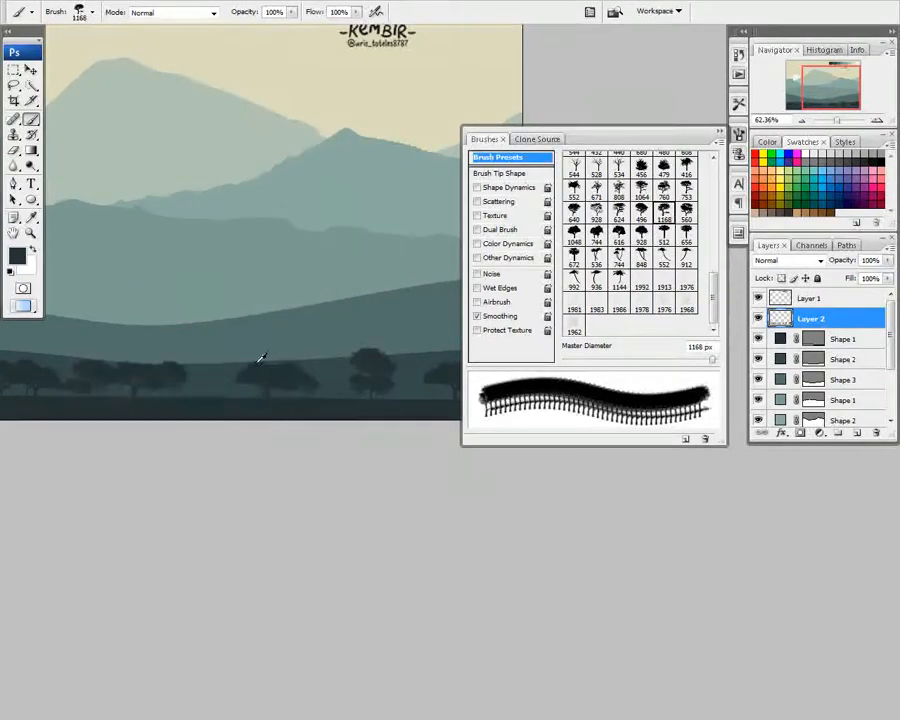
{"action": "scroll", "coordinate": [262, 355], "scroll_direction": "up", "scroll_amount": 6}
{"action": "left_click_drag", "start_coordinate": [222, 362], "coordinate": [348, 374]}
{"action": "scroll", "coordinate": [264, 368], "scroll_direction": "up", "scroll_amount": 6}
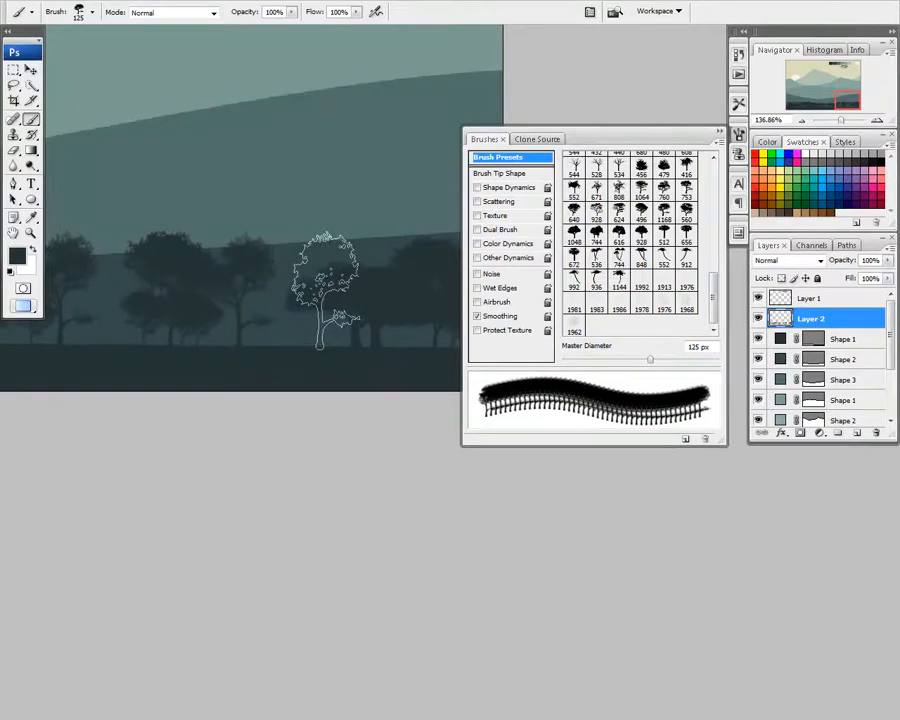
{"action": "left_click_drag", "start_coordinate": [389, 291], "coordinate": [262, 290]}
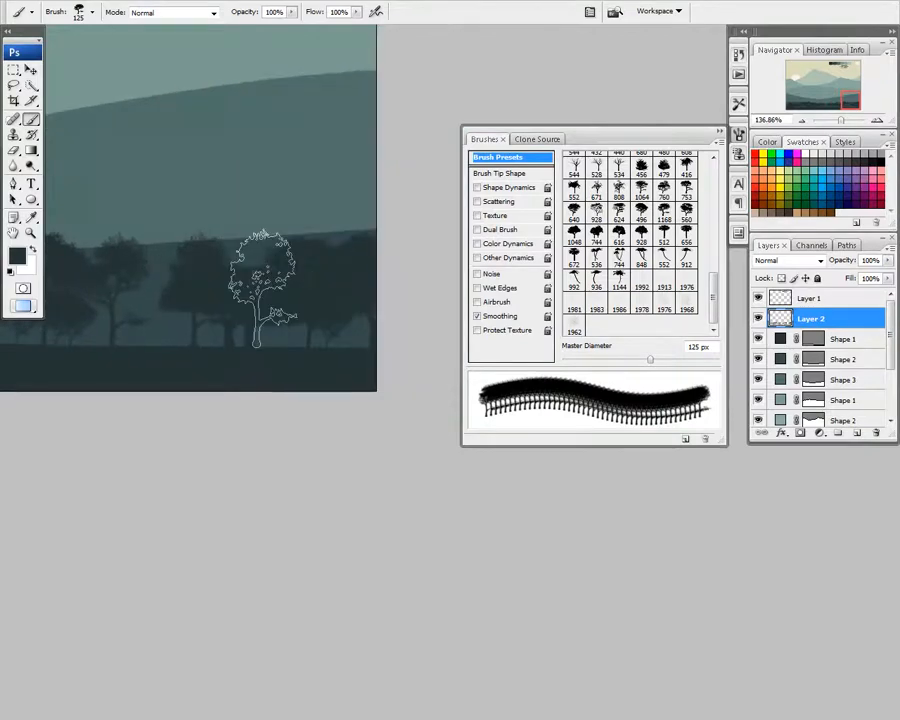
{"action": "left_click_drag", "start_coordinate": [348, 307], "coordinate": [276, 308]}
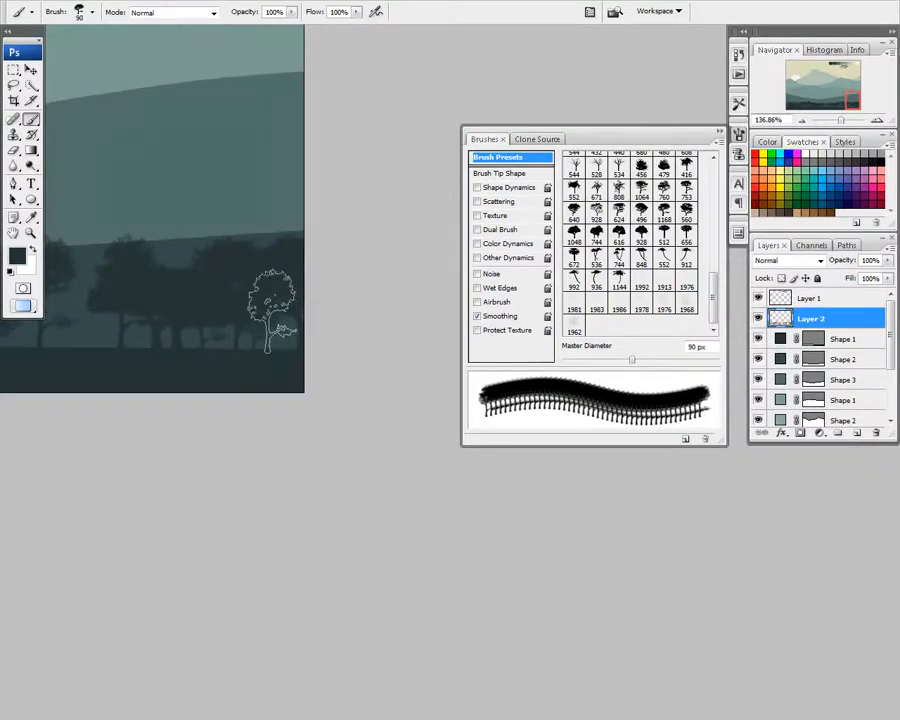
{"action": "left_click_drag", "start_coordinate": [186, 274], "coordinate": [323, 262]}
{"action": "scroll", "coordinate": [323, 262], "scroll_direction": "down", "scroll_amount": 3}
{"action": "left_click_drag", "start_coordinate": [378, 316], "coordinate": [428, 330]}
Step: Switch to the 496 px tree preset, reduce it to 125 px and stamp large trees at the ridge's left end and middle
{"action": "left_click", "coordinate": [619, 233]}
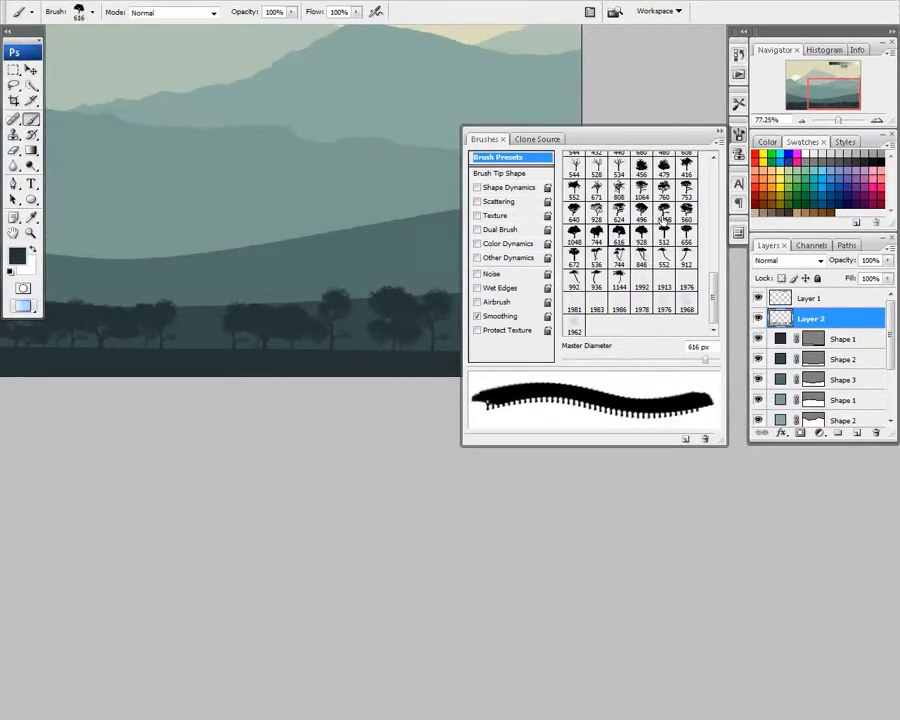
{"action": "left_click", "coordinate": [642, 213]}
{"action": "left_click_drag", "start_coordinate": [260, 298], "coordinate": [430, 298]}
{"action": "scroll", "coordinate": [272, 304], "scroll_direction": "up", "scroll_amount": 6}
{"action": "key", "text": "bracketleft"}
{"action": "key", "text": "bracketleft"}
{"action": "key", "text": "bracketleft"}
{"action": "key", "text": "bracketleft"}
{"action": "key", "text": "bracketleft"}
{"action": "key", "text": "bracketleft"}
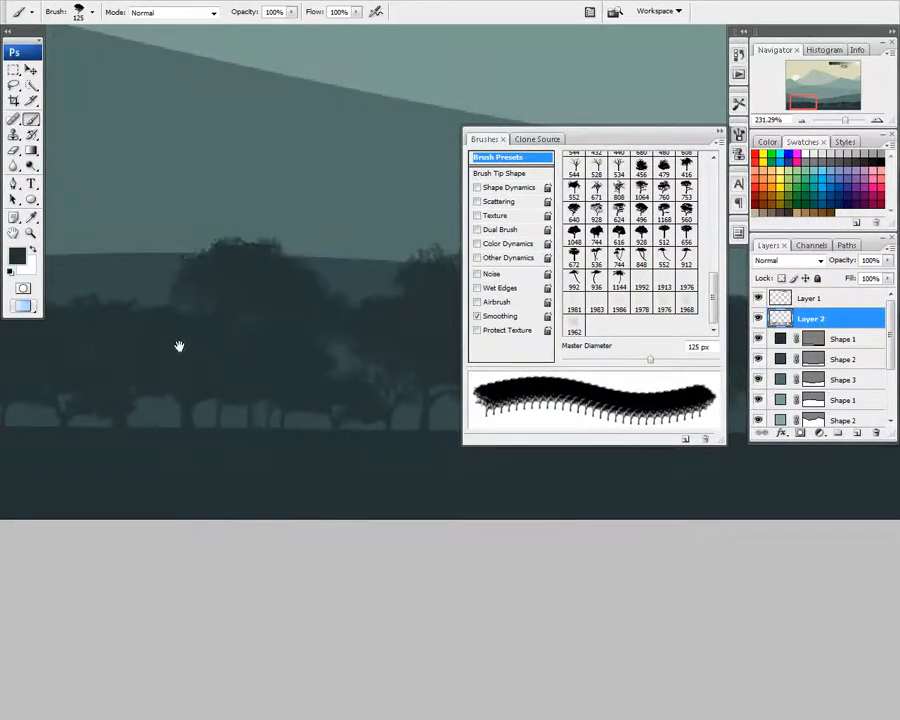
{"action": "left_click_drag", "start_coordinate": [179, 346], "coordinate": [361, 346]}
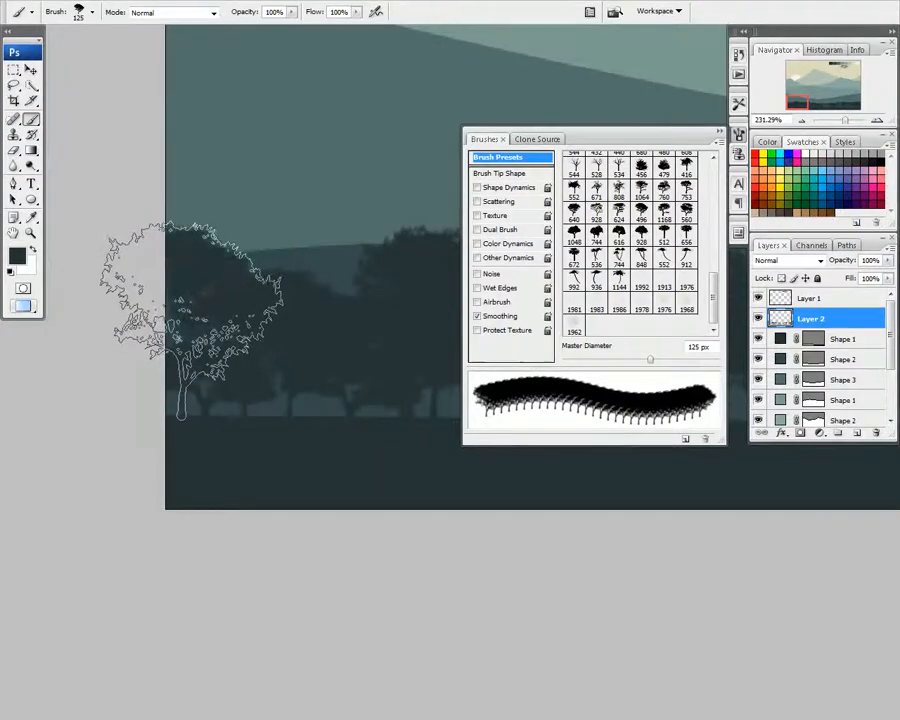
{"action": "scroll", "coordinate": [192, 321], "scroll_direction": "down", "scroll_amount": 5}
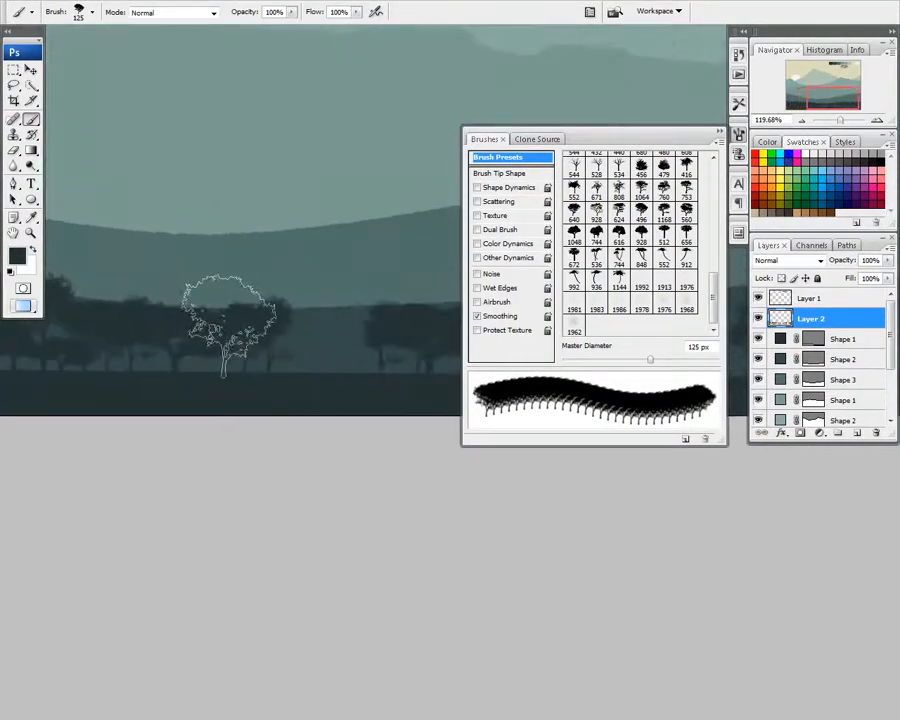
{"action": "left_click", "coordinate": [298, 325]}
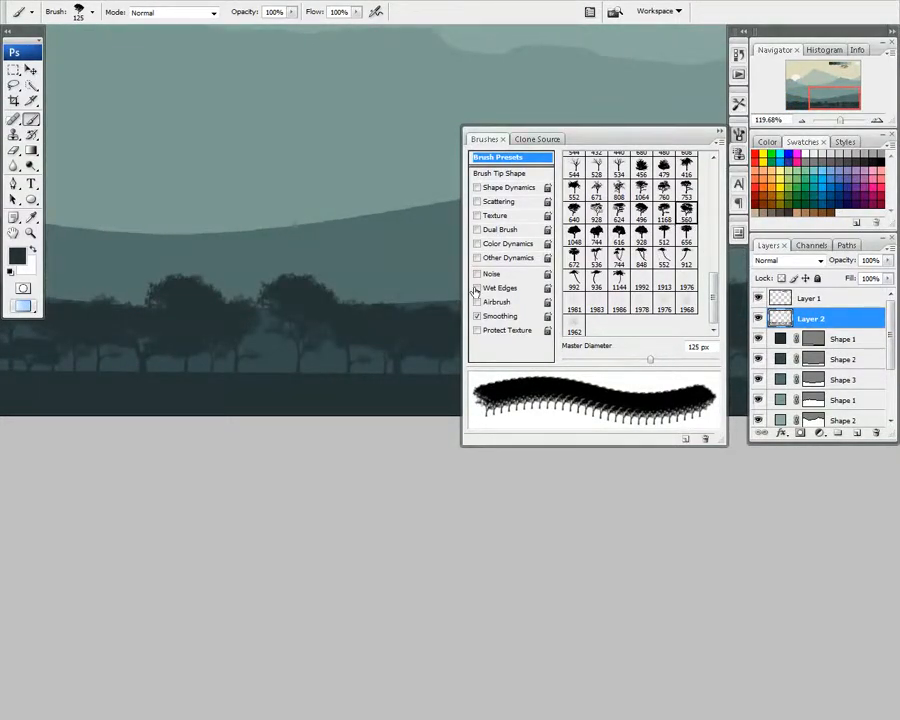
Step: Switch to the 560 px tree preset, reduce it to 100 px and stamp trees along the middle of the ridge
{"action": "key", "text": "bracketleft"}
{"action": "key", "text": "bracketleft"}
{"action": "key", "text": "bracketleft"}
{"action": "key", "text": "bracketleft"}
{"action": "key", "text": "bracketleft"}
{"action": "key", "text": "bracketleft"}
{"action": "key", "text": "bracketleft"}
{"action": "key", "text": "bracketleft"}
{"action": "scroll", "coordinate": [268, 354], "scroll_direction": "up", "scroll_amount": 8}
{"action": "key", "text": "alt+space"}
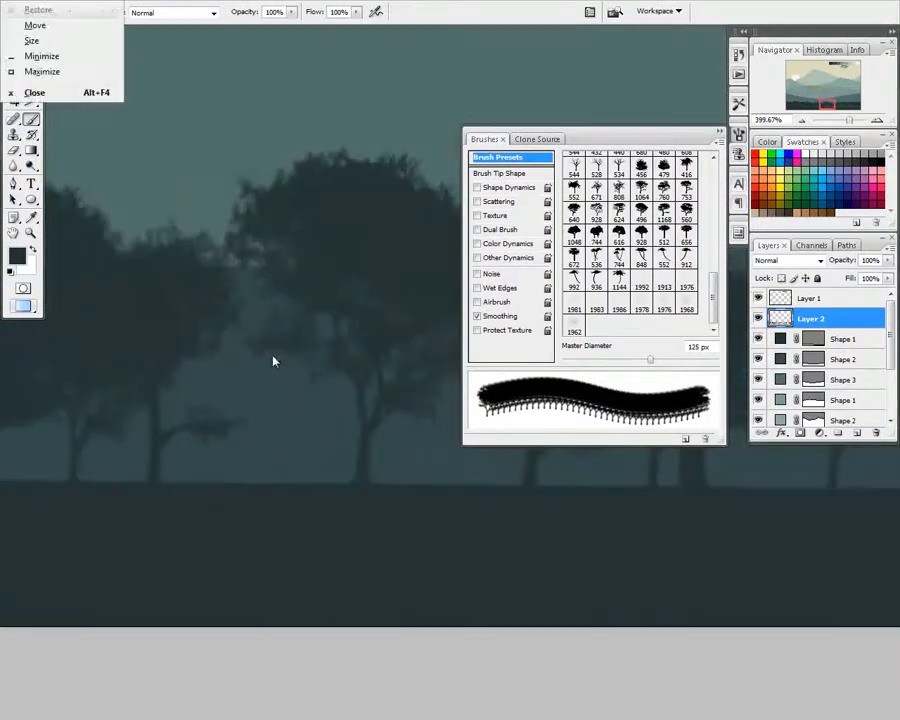
{"action": "key", "text": "Escape"}
{"action": "key", "text": "bracketleft"}
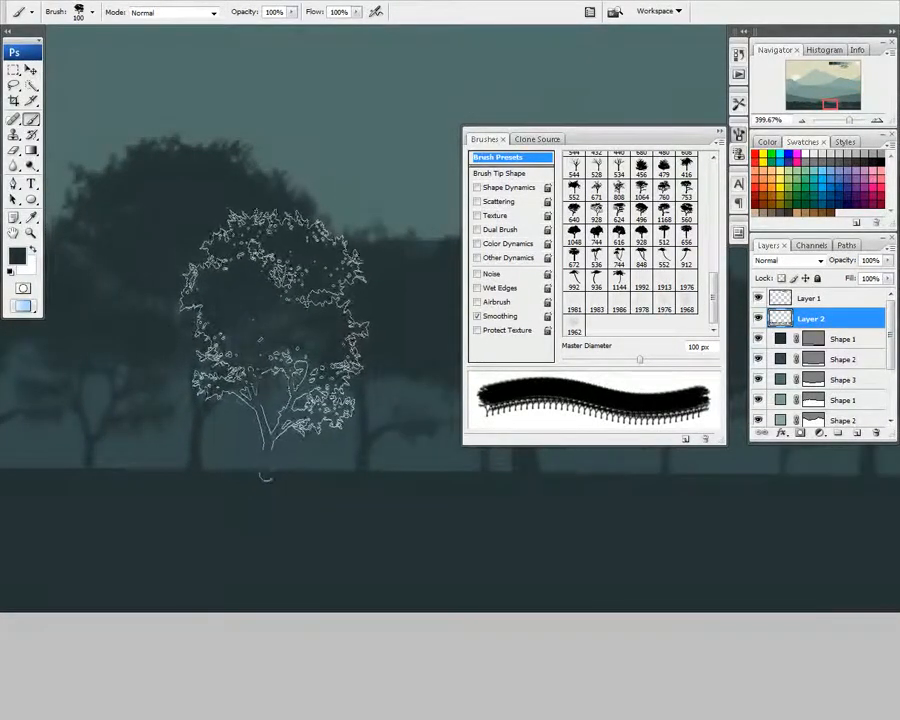
Step: Stamp larger trees of this preset toward the ridge's right end, using 150 px and 125 px
{"action": "scroll", "coordinate": [270, 300], "scroll_direction": "down", "scroll_amount": 5}
{"action": "key", "text": "bracketright"}
{"action": "key", "text": "bracketright"}
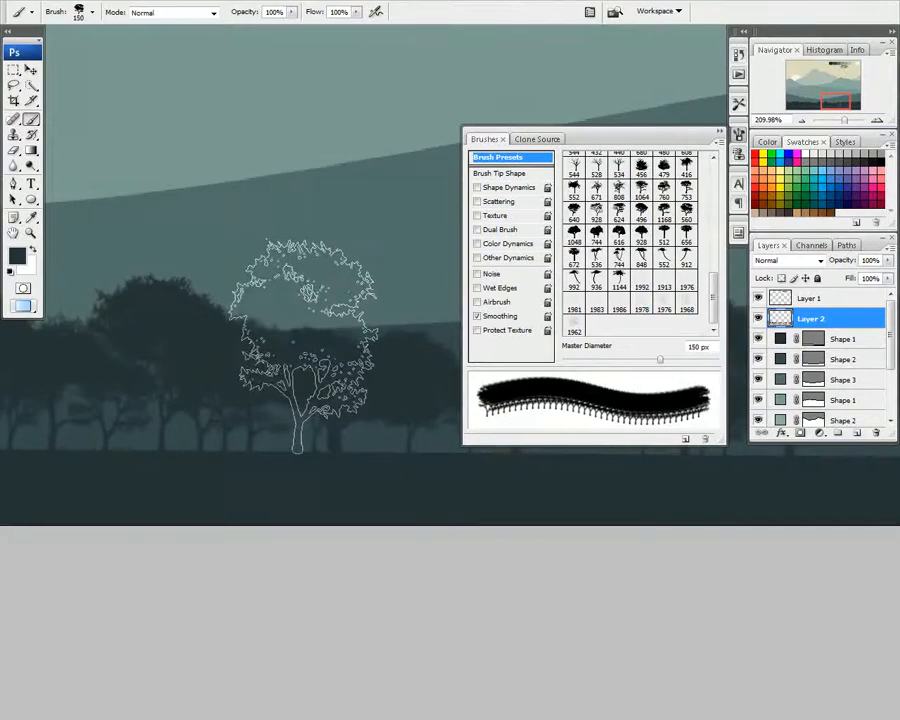
{"action": "scroll", "coordinate": [290, 335], "scroll_direction": "up", "scroll_amount": 2}
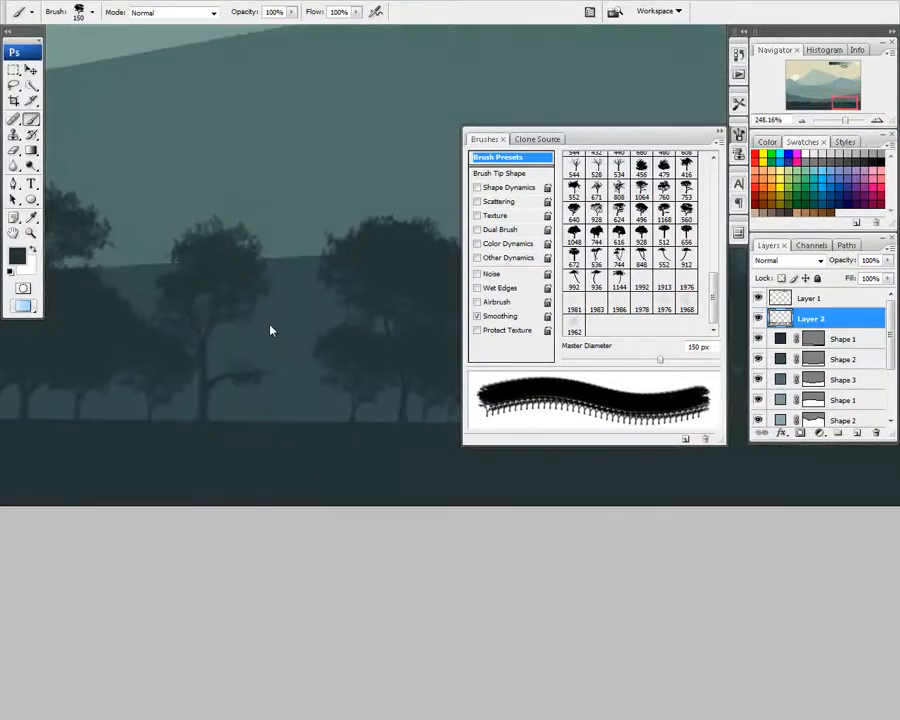
{"action": "key", "text": "bracketleft"}
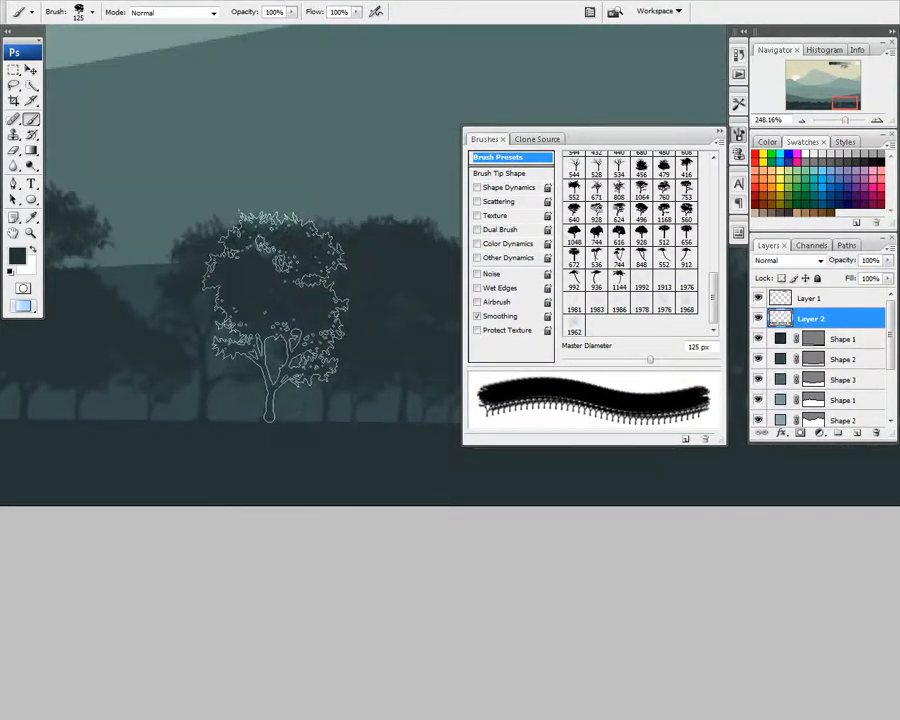
{"action": "scroll", "coordinate": [270, 312], "scroll_direction": "down", "scroll_amount": 4}
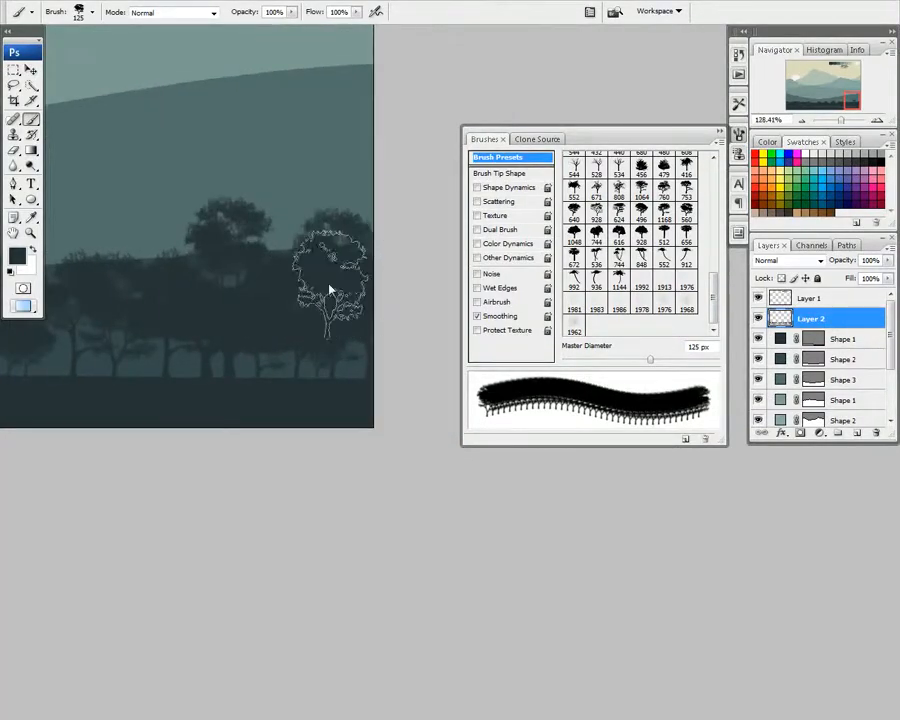
Step: Return to the middle of the ridge and fill the low spots in the tree row with trees at 100 px
{"action": "scroll", "coordinate": [327, 281], "scroll_direction": "down", "scroll_amount": 5}
{"action": "scroll", "coordinate": [341, 315], "scroll_direction": "up", "scroll_amount": 5}
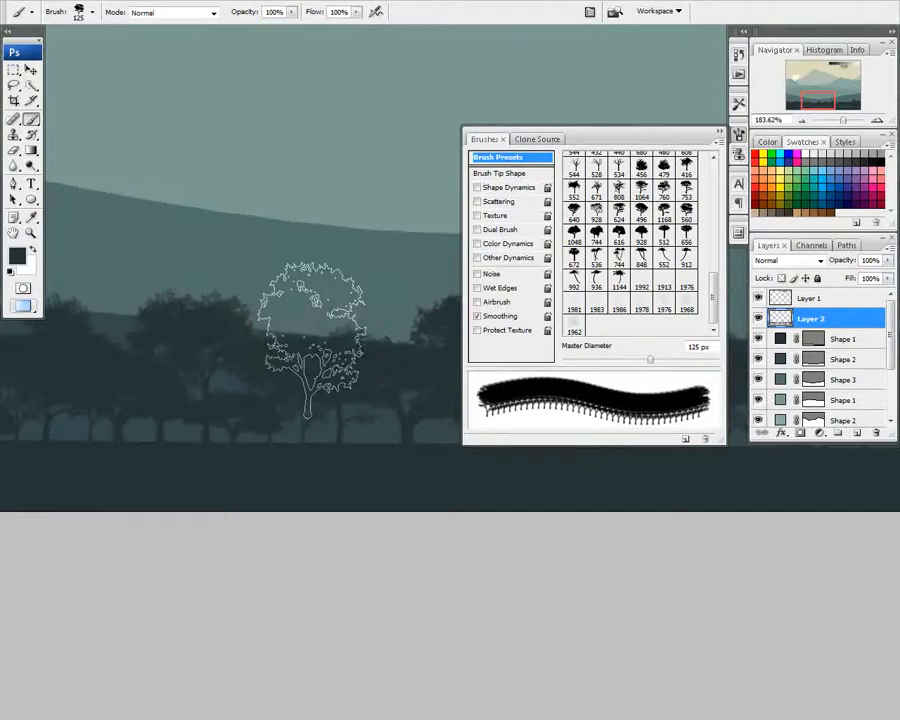
{"action": "scroll", "coordinate": [371, 335], "scroll_direction": "up", "scroll_amount": 1}
{"action": "key", "text": "bracketleft"}
{"action": "key", "text": "bracketleft"}
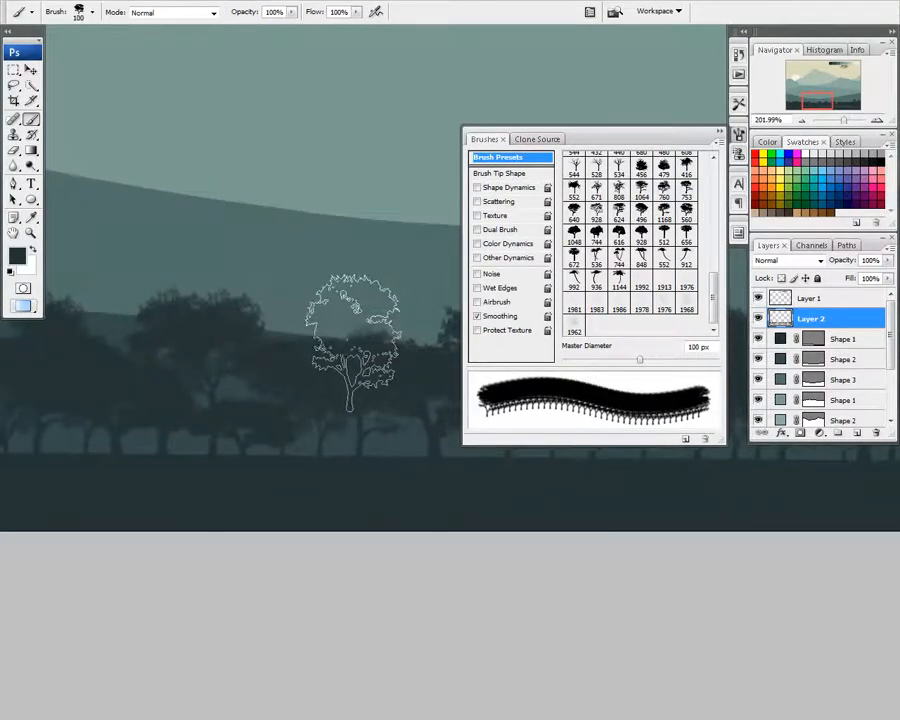
{"action": "left_click", "coordinate": [304, 343]}
{"action": "left_click_drag", "start_coordinate": [223, 330], "coordinate": [435, 334]}
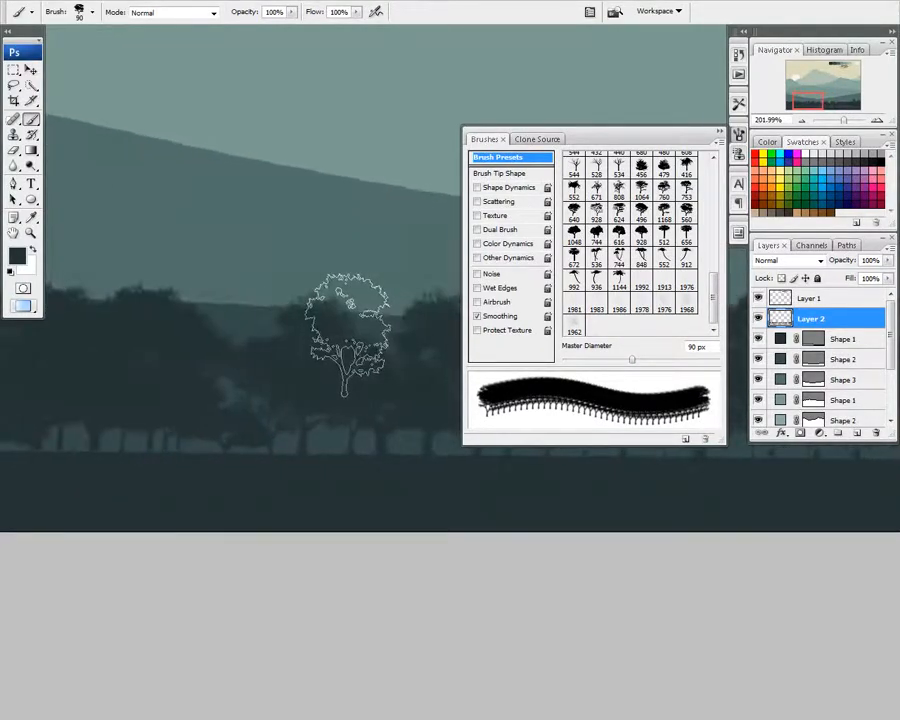
Step: Stamp 90 px trees slightly higher behind the row, from the middle of the ridge to its left end
{"action": "left_click", "coordinate": [379, 306]}
{"action": "mouse_move", "coordinate": [294, 309]}
{"action": "left_mouse_down"}
{"action": "mouse_move", "coordinate": [410, 314]}
{"action": "mouse_move", "coordinate": [305, 318]}
{"action": "left_mouse_up"}
{"action": "left_click", "coordinate": [365, 314]}
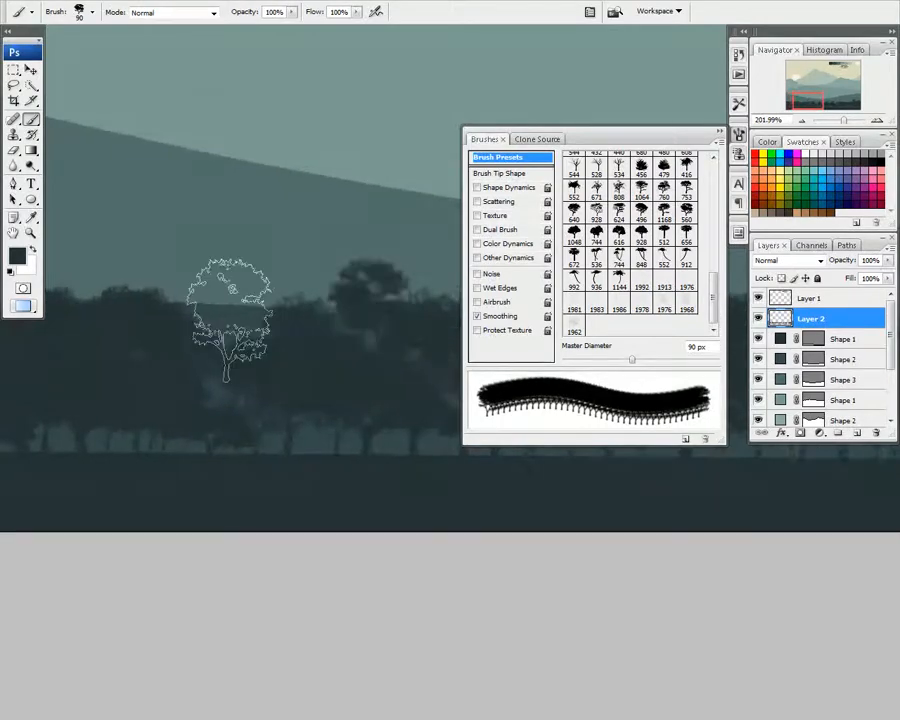
{"action": "mouse_move", "coordinate": [228, 319]}
{"action": "left_mouse_down"}
{"action": "mouse_move", "coordinate": [311, 319]}
{"action": "mouse_move", "coordinate": [229, 319]}
{"action": "left_mouse_up"}
{"action": "left_click", "coordinate": [305, 302]}
{"action": "scroll", "coordinate": [382, 327], "scroll_direction": "down", "scroll_amount": 13}
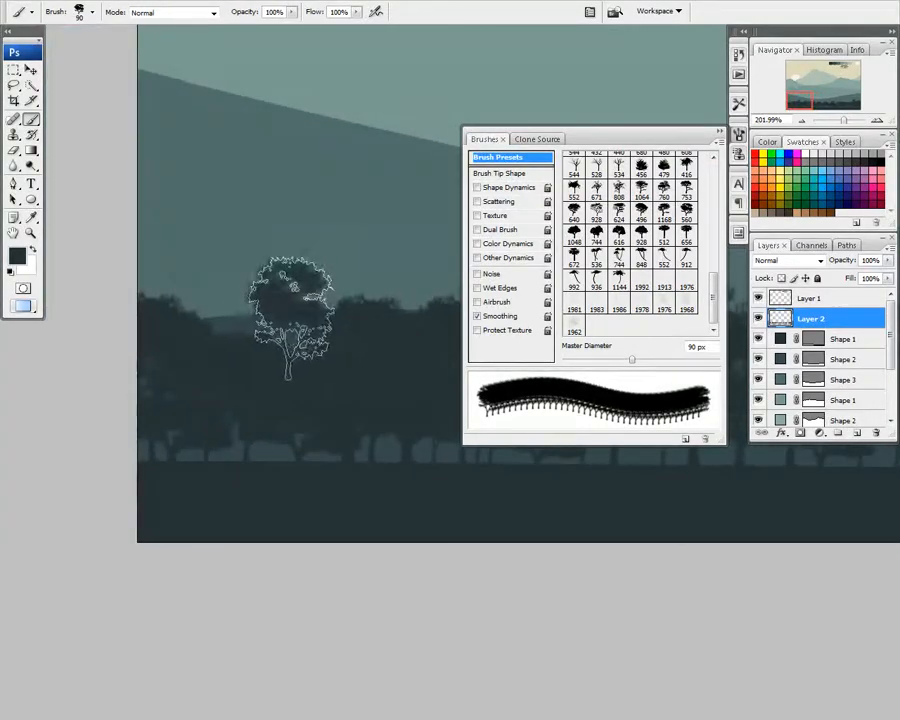
{"action": "scroll", "coordinate": [147, 342], "scroll_direction": "up", "scroll_amount": 1}
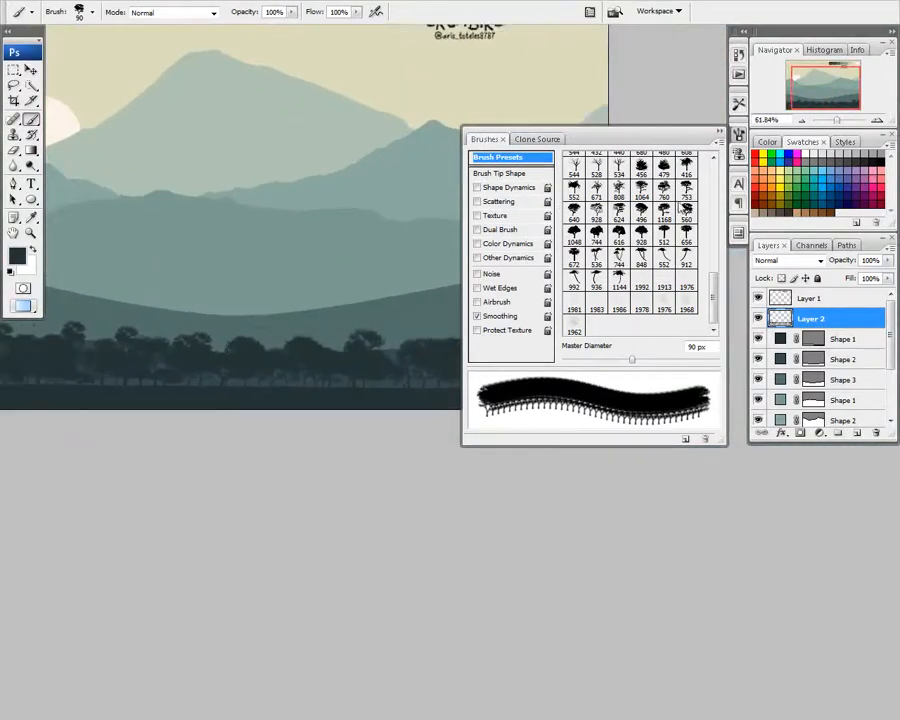
Step: Switch to the 1064 px tree preset, reduce it to 125 and 100 px, and stamp trees low along the row's base at the left end
{"action": "left_click", "coordinate": [661, 190]}
{"action": "left_click", "coordinate": [640, 190]}
{"action": "scroll", "coordinate": [283, 348], "scroll_direction": "up", "scroll_amount": 10}
{"action": "key", "text": "bracketleft"}
{"action": "key", "text": "bracketleft"}
{"action": "key", "text": "bracketleft"}
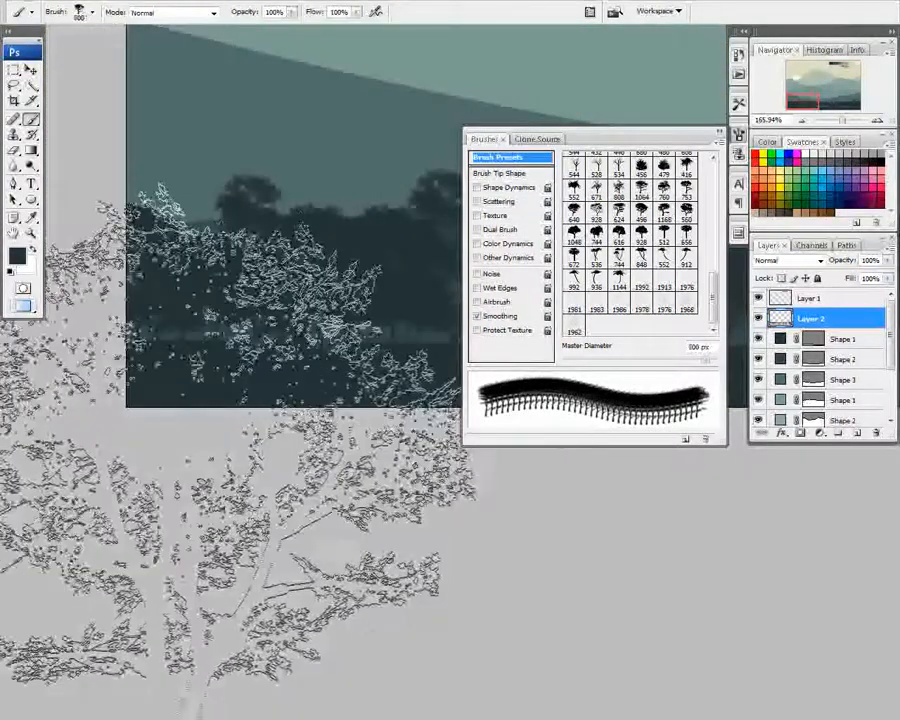
{"action": "key", "text": "bracketleft"}
{"action": "key", "text": "bracketleft"}
{"action": "key", "text": "bracketleft"}
{"action": "key", "text": "bracketleft"}
{"action": "key", "text": "bracketleft"}
{"action": "key", "text": "bracketleft"}
{"action": "scroll", "coordinate": [190, 470], "scroll_direction": "up", "scroll_amount": 7}
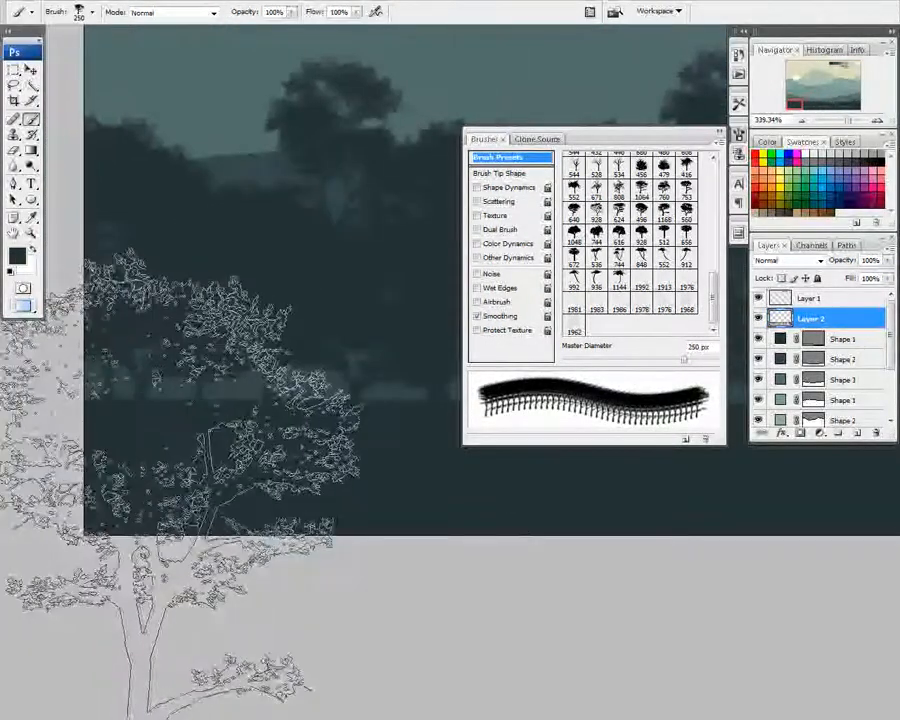
{"action": "key", "text": "bracketleft"}
{"action": "key", "text": "bracketleft"}
{"action": "key", "text": "bracketleft"}
{"action": "key", "text": "bracketleft"}
{"action": "key", "text": "bracketleft"}
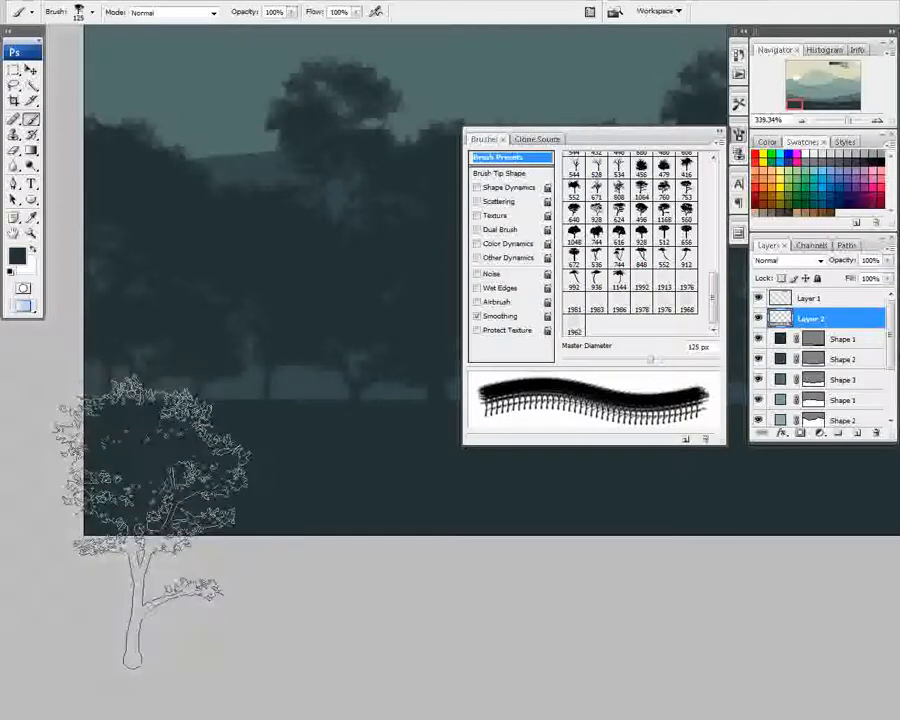
{"action": "left_click_drag", "start_coordinate": [171, 502], "coordinate": [141, 508]}
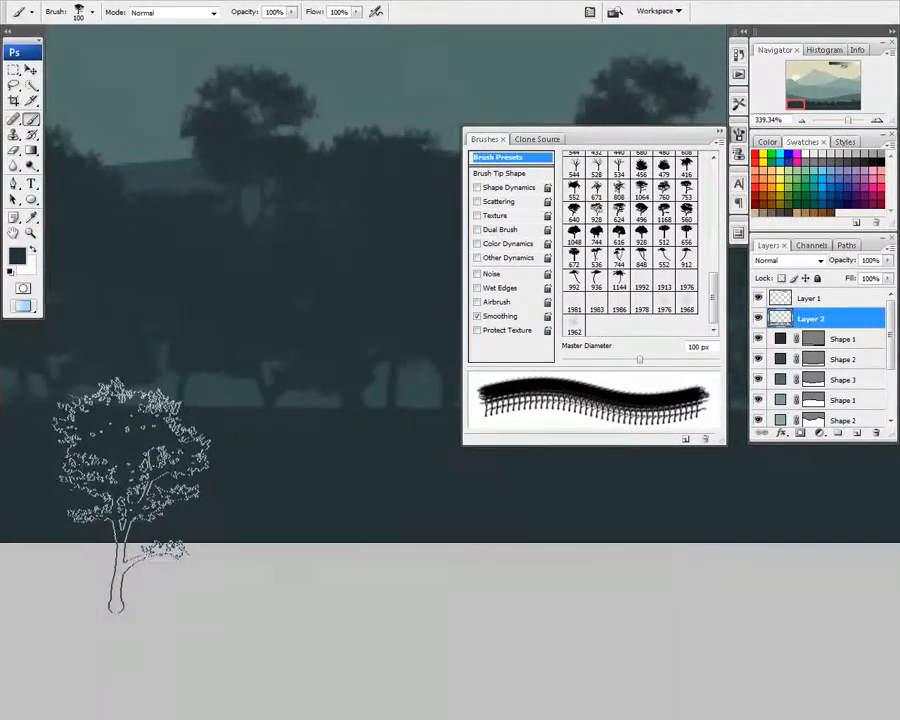
{"action": "scroll", "coordinate": [205, 495], "scroll_direction": "down", "scroll_amount": 3}
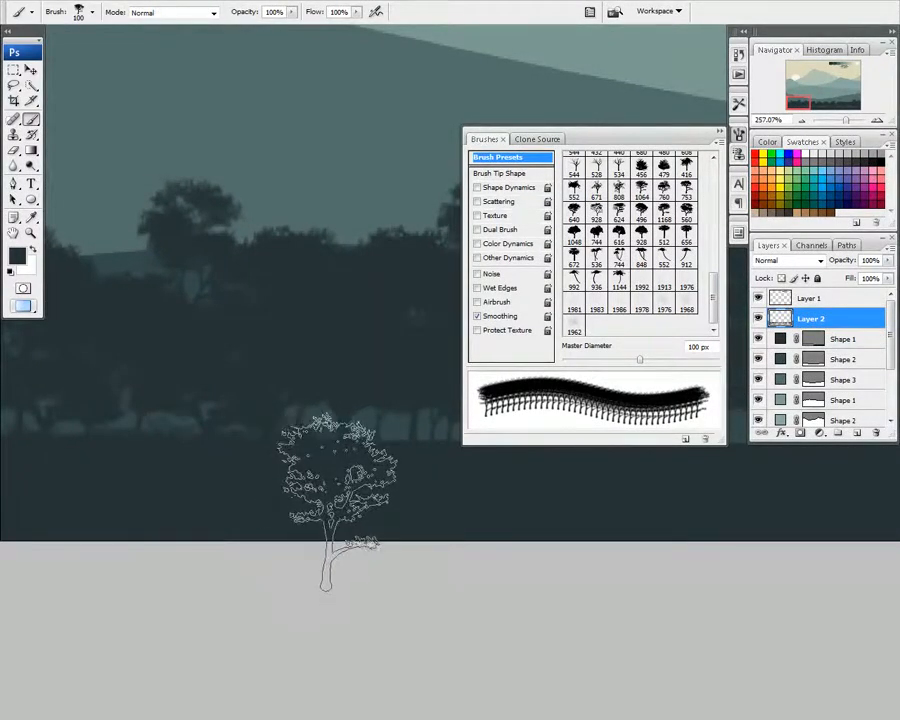
{"action": "left_click_drag", "start_coordinate": [392, 514], "coordinate": [242, 511]}
Step: Switch to the 1048 px tree preset, reduce it to 90 px and stamp low trees along the base of the left-hand trees
{"action": "left_click", "coordinate": [619, 234]}
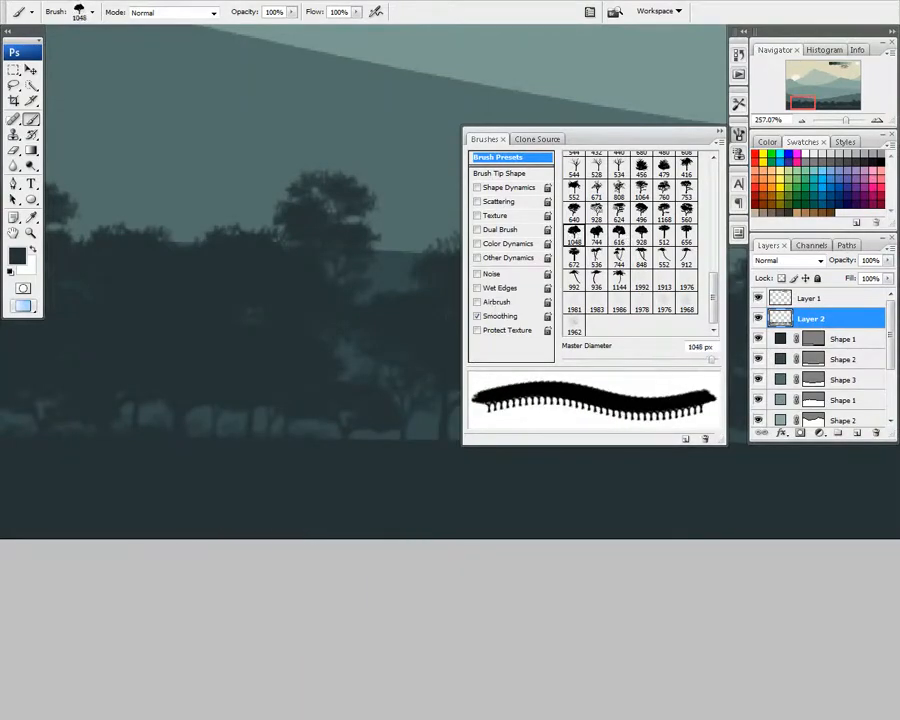
{"action": "key", "text": "bracketleft"}
{"action": "key", "text": "bracketleft"}
{"action": "key", "text": "bracketleft"}
{"action": "key", "text": "bracketleft"}
{"action": "key", "text": "bracketleft"}
{"action": "key", "text": "bracketleft"}
{"action": "key", "text": "bracketleft"}
{"action": "key", "text": "bracketleft"}
{"action": "key", "text": "bracketleft"}
{"action": "key", "text": "bracketleft"}
{"action": "key", "text": "bracketleft"}
{"action": "key", "text": "bracketleft"}
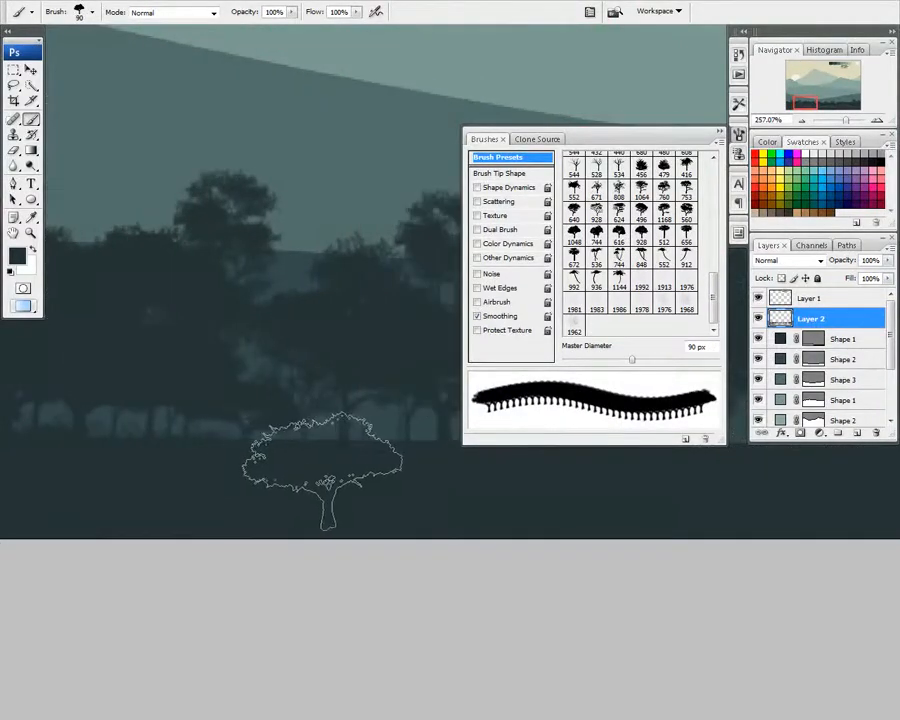
{"action": "left_click_drag", "start_coordinate": [367, 497], "coordinate": [302, 485]}
{"action": "left_click_drag", "start_coordinate": [390, 471], "coordinate": [191, 466]}
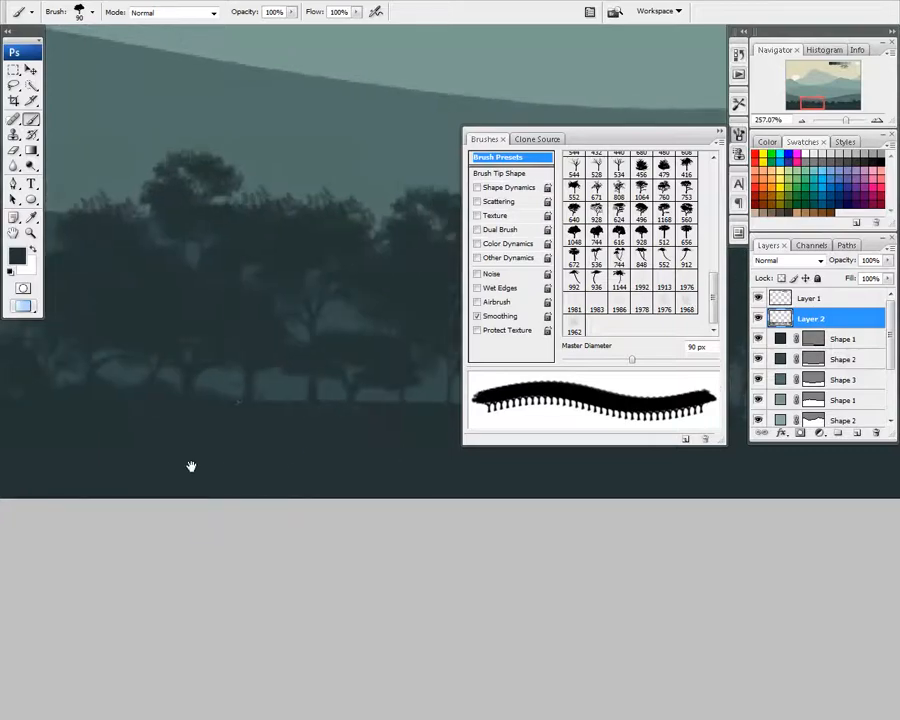
Step: Continue stamping low 90 px trees along the base of the foreground tree row, working towards its right-hand part
{"action": "scroll", "coordinate": [285, 452], "scroll_direction": "up", "scroll_amount": 2}
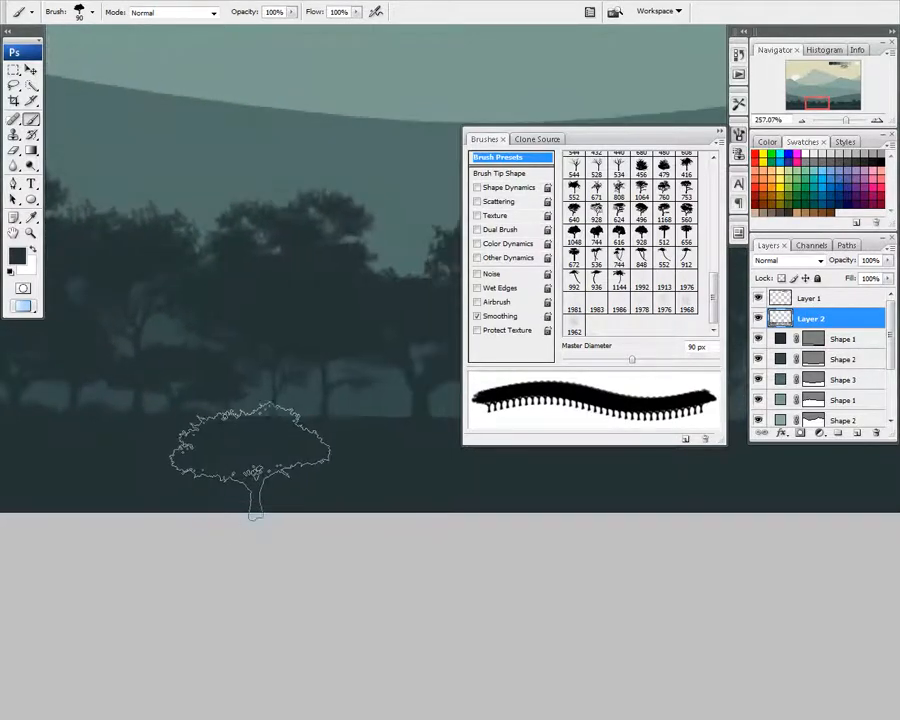
{"action": "mouse_move", "coordinate": [331, 465]}
{"action": "left_mouse_down"}
{"action": "mouse_move", "coordinate": [253, 457]}
{"action": "mouse_move", "coordinate": [212, 487]}
{"action": "left_mouse_up"}
{"action": "mouse_move", "coordinate": [275, 482]}
{"action": "left_mouse_down"}
{"action": "mouse_move", "coordinate": [264, 491]}
{"action": "mouse_move", "coordinate": [289, 470]}
{"action": "left_mouse_up"}
{"action": "left_click_drag", "start_coordinate": [365, 480], "coordinate": [284, 474]}
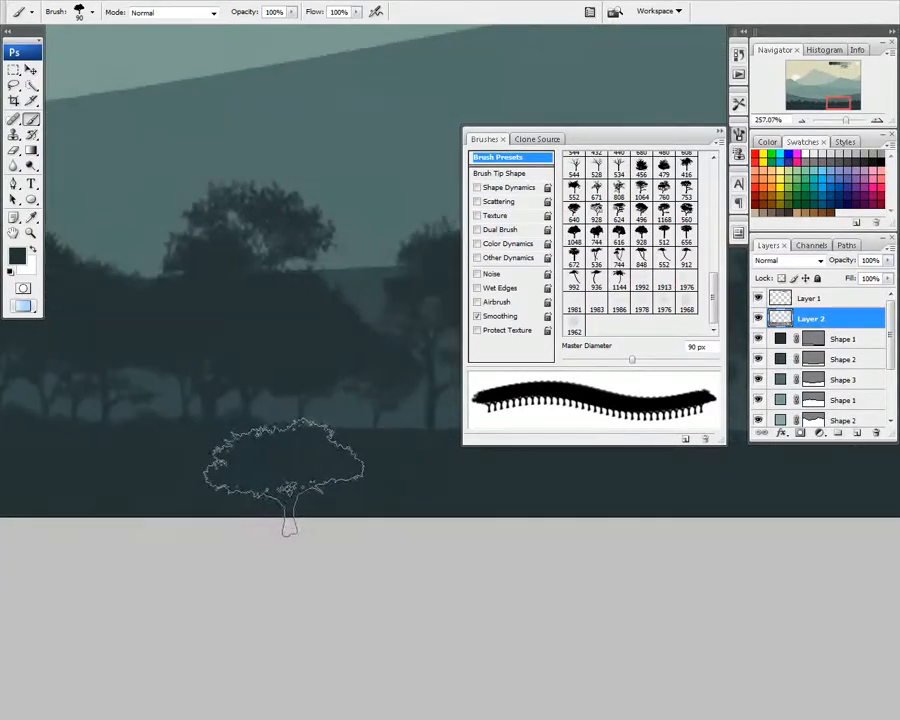
{"action": "left_click_drag", "start_coordinate": [375, 471], "coordinate": [238, 469]}
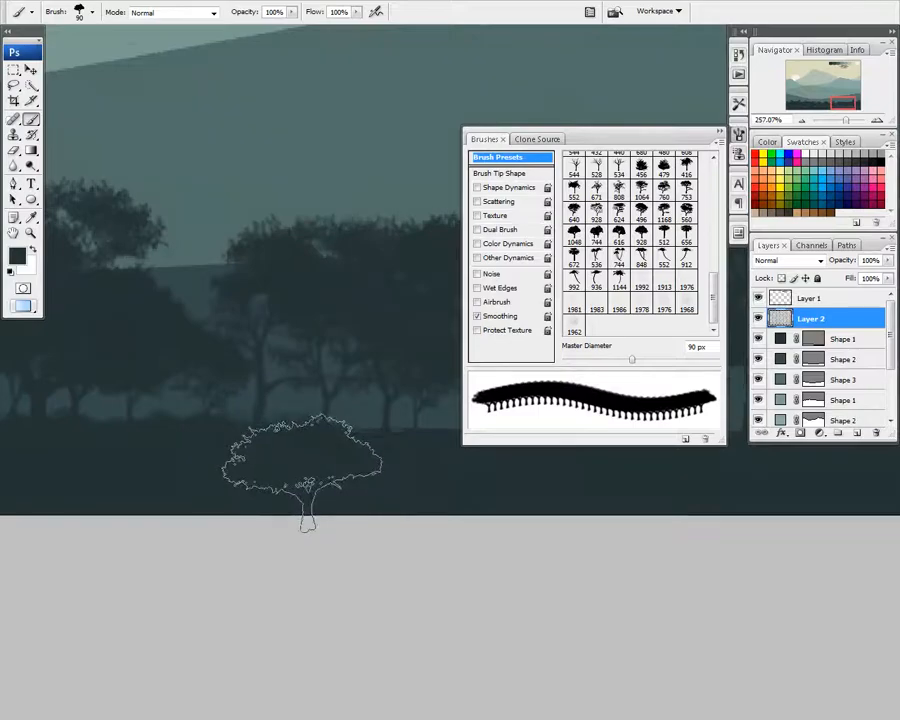
{"action": "left_click_drag", "start_coordinate": [302, 470], "coordinate": [263, 476]}
{"action": "left_click_drag", "start_coordinate": [318, 478], "coordinate": [265, 486]}
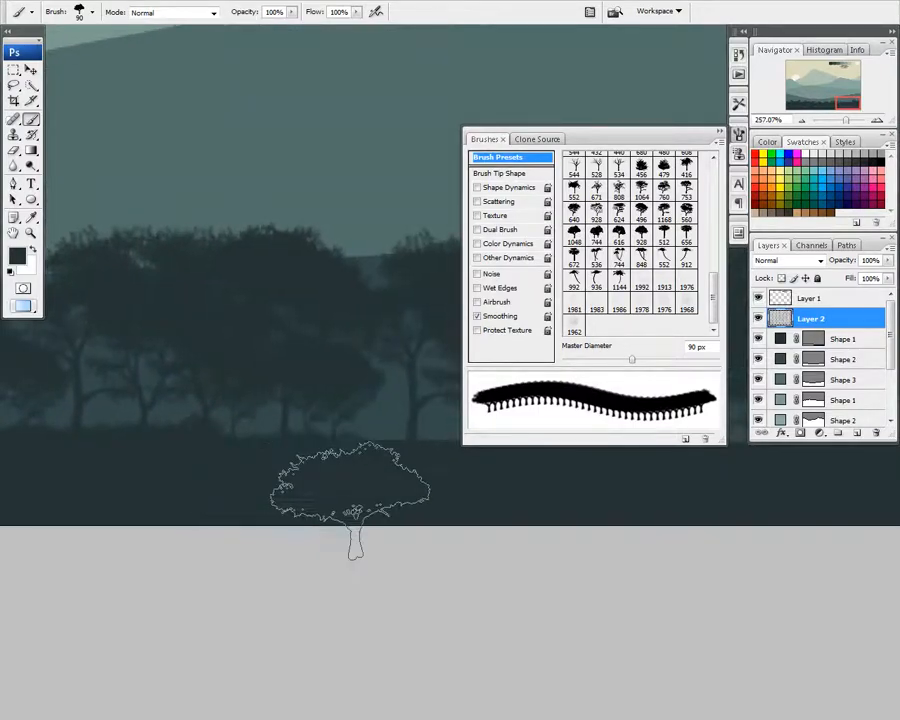
{"action": "mouse_move", "coordinate": [350, 501]}
{"action": "left_mouse_down"}
{"action": "mouse_move", "coordinate": [240, 499]}
{"action": "mouse_move", "coordinate": [268, 488]}
{"action": "left_mouse_up"}
Step: Switch to the 560 px tree preset, reduce it to 125 px and stamp low trees along the row's base up to the canvas's right edge
{"action": "left_click", "coordinate": [686, 212]}
{"action": "key", "text": "bracketleft"}
{"action": "key", "text": "bracketleft"}
{"action": "key", "text": "bracketleft"}
{"action": "key", "text": "bracketleft"}
{"action": "key", "text": "bracketleft"}
{"action": "key", "text": "bracketleft"}
{"action": "key", "text": "bracketleft"}
{"action": "key", "text": "bracketleft"}
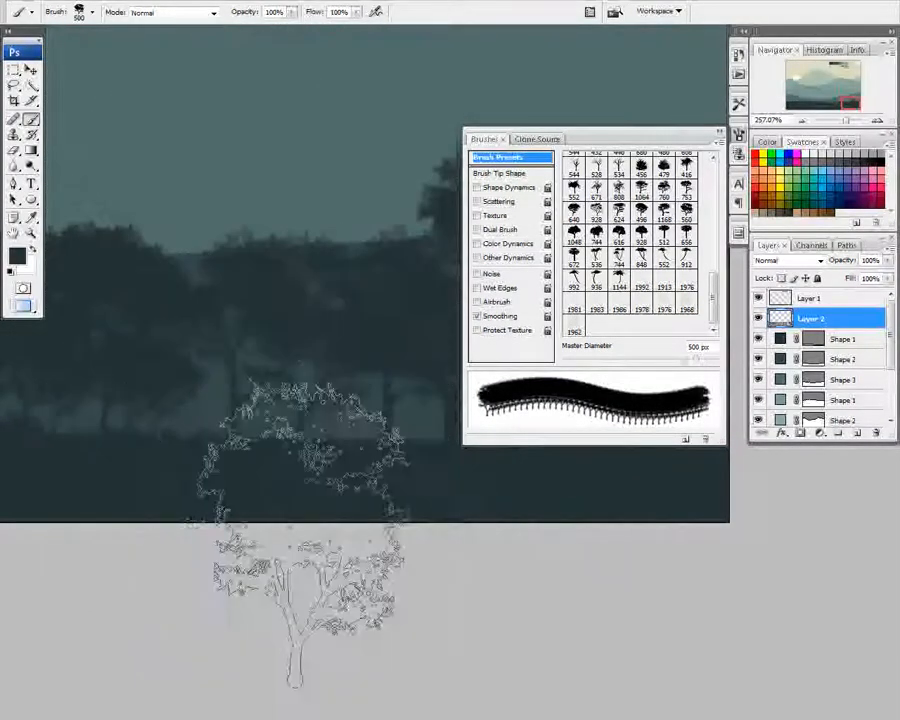
{"action": "key", "text": "bracketleft"}
{"action": "key", "text": "bracketleft"}
{"action": "left_click_drag", "start_coordinate": [307, 572], "coordinate": [262, 576]}
{"action": "left_click_drag", "start_coordinate": [382, 544], "coordinate": [329, 545]}
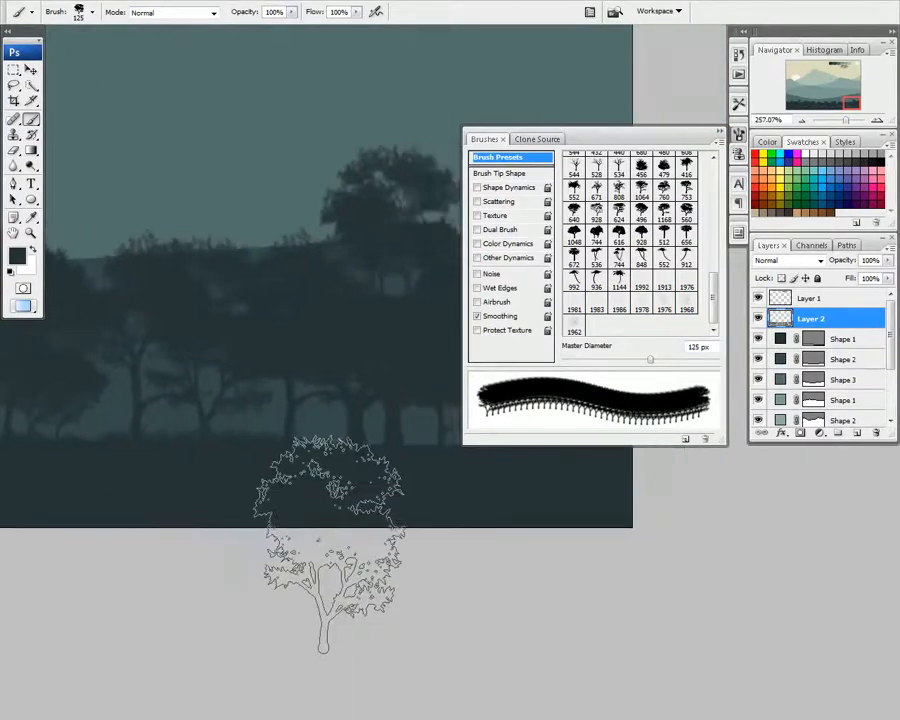
{"action": "mouse_move", "coordinate": [404, 547]}
{"action": "left_mouse_down"}
{"action": "mouse_move", "coordinate": [342, 553]}
{"action": "mouse_move", "coordinate": [346, 559]}
{"action": "mouse_move", "coordinate": [324, 540]}
{"action": "left_mouse_up"}
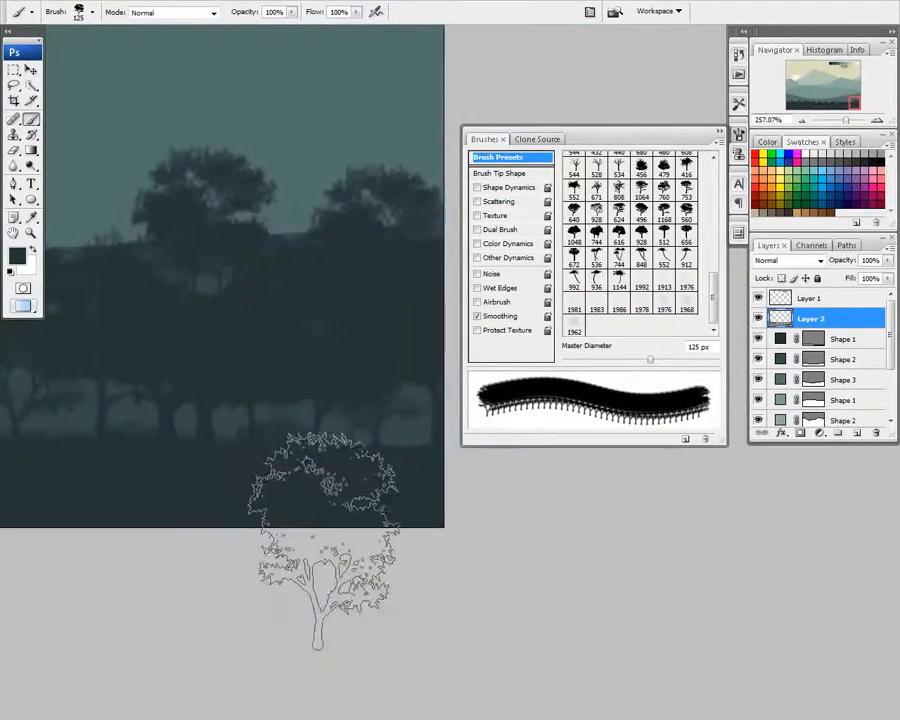
Step: Pick the 744 px palm preset, hide Layer 2 and add a new layer directly below the foreground ridge's Shape 1 layer
{"action": "scroll", "coordinate": [402, 544], "scroll_direction": "down", "scroll_amount": 6}
{"action": "mouse_move", "coordinate": [73, 383]}
{"action": "left_mouse_down"}
{"action": "mouse_move", "coordinate": [264, 489]}
{"action": "mouse_move", "coordinate": [416, 434]}
{"action": "left_mouse_up"}
{"action": "scroll", "coordinate": [264, 489], "scroll_direction": "down", "scroll_amount": 2}
{"action": "scroll", "coordinate": [294, 476], "scroll_direction": "up", "scroll_amount": 2}
{"action": "left_click", "coordinate": [619, 257]}
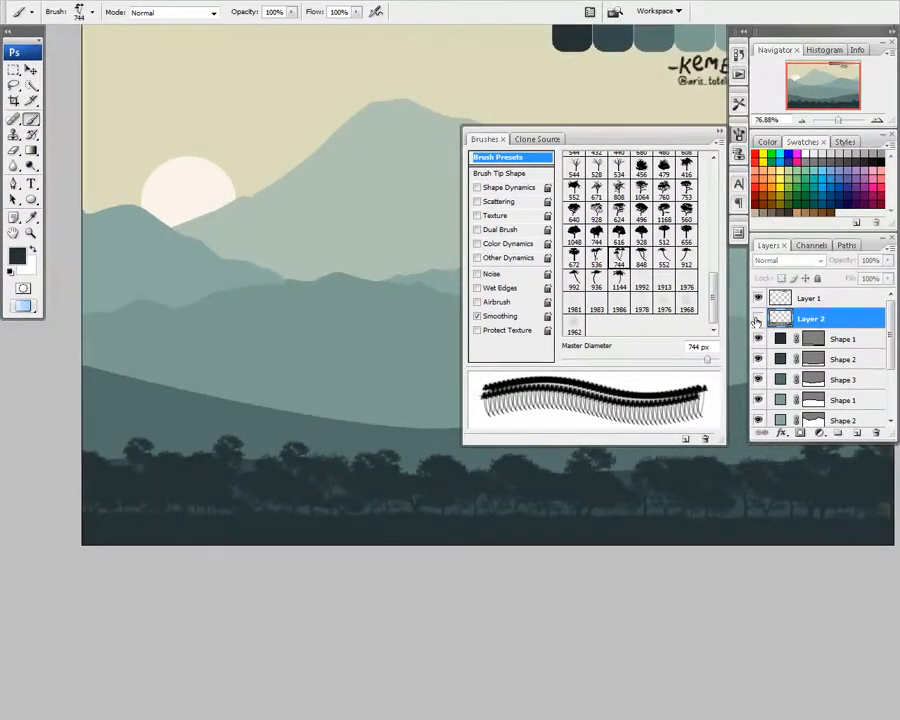
{"action": "scroll", "coordinate": [292, 420], "scroll_direction": "up", "scroll_amount": 2}
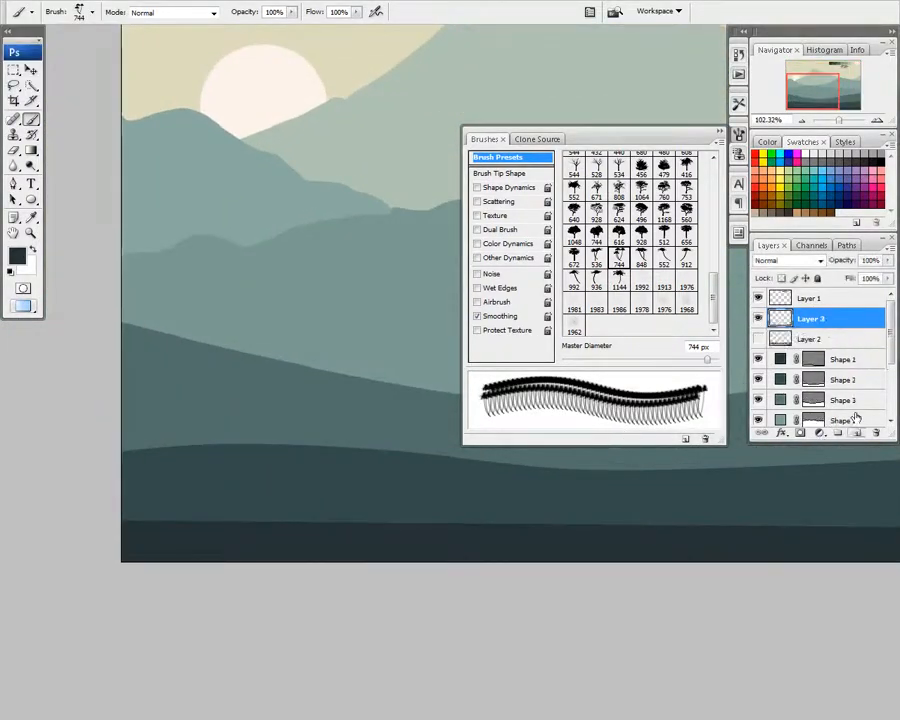
{"action": "left_click_drag", "start_coordinate": [840, 374], "coordinate": [840, 368]}
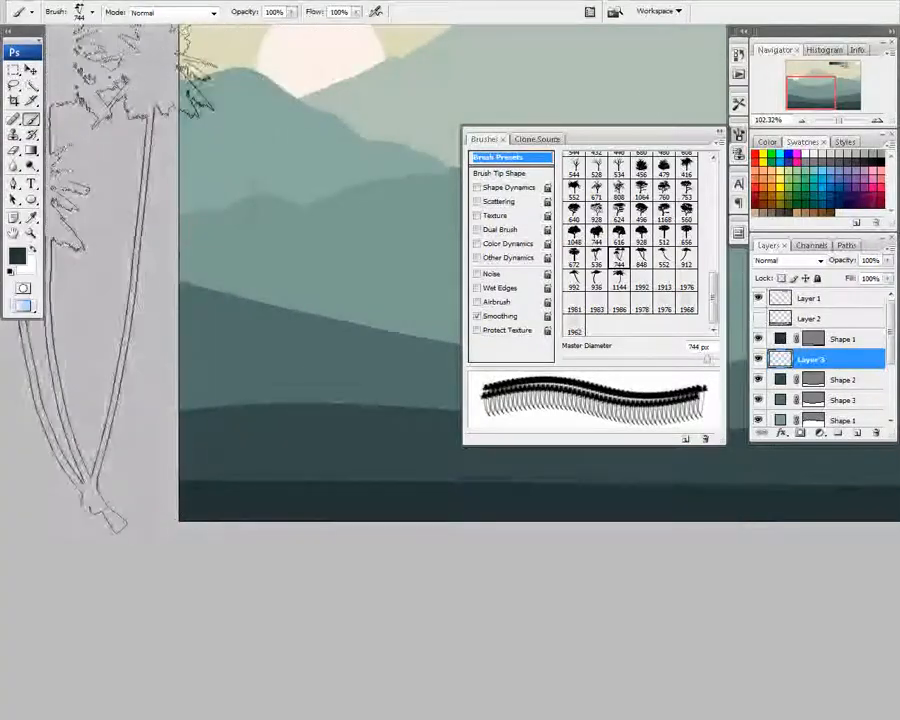
Step: Set the foreground colour to the dark teal of the second-nearest ridge
{"action": "left_click", "coordinate": [17, 256]}
{"action": "mouse_move", "coordinate": [309, 389]}
{"action": "left_mouse_down"}
{"action": "mouse_move", "coordinate": [239, 324]}
{"action": "mouse_move", "coordinate": [240, 374]}
{"action": "left_mouse_up"}
{"action": "left_click", "coordinate": [493, 462]}
Step: Reduce the 744 px palm-cluster preset to 100 px and stamp palm clusters on the left part of the second ridge
{"action": "scroll", "coordinate": [207, 358], "scroll_direction": "up", "scroll_amount": 3}
{"action": "key", "text": "bracketleft"}
{"action": "key", "text": "bracketleft"}
{"action": "key", "text": "bracketleft"}
{"action": "key", "text": "bracketleft"}
{"action": "key", "text": "bracketleft"}
{"action": "key", "text": "bracketleft"}
{"action": "key", "text": "bracketleft"}
{"action": "key", "text": "bracketleft"}
{"action": "key", "text": "bracketleft"}
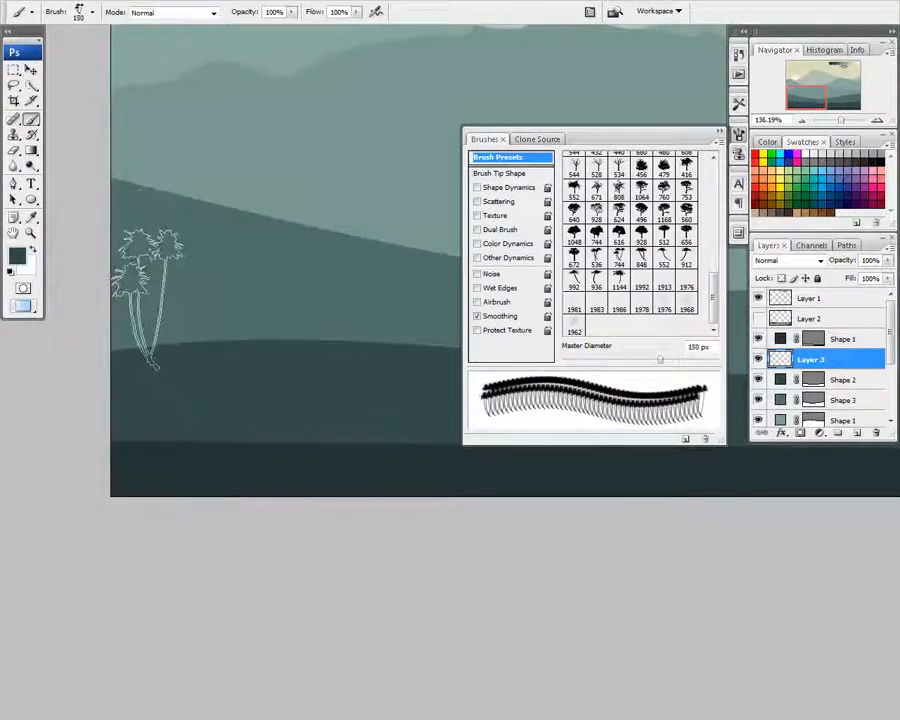
{"action": "scroll", "coordinate": [213, 315], "scroll_direction": "up", "scroll_amount": 2}
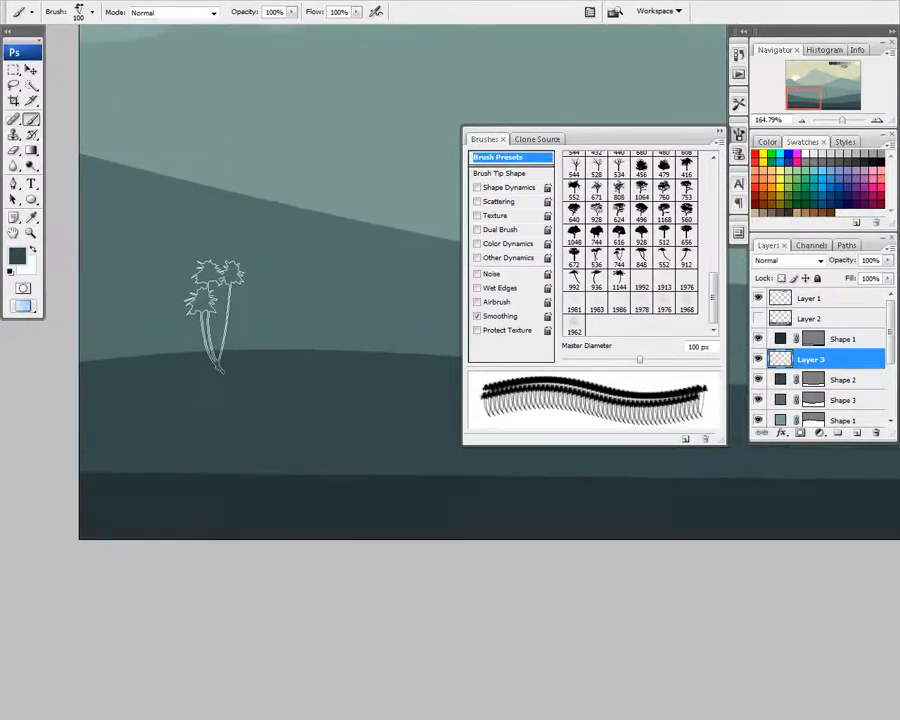
{"action": "left_click", "coordinate": [229, 329]}
{"action": "left_click_drag", "start_coordinate": [232, 368], "coordinate": [257, 376]}
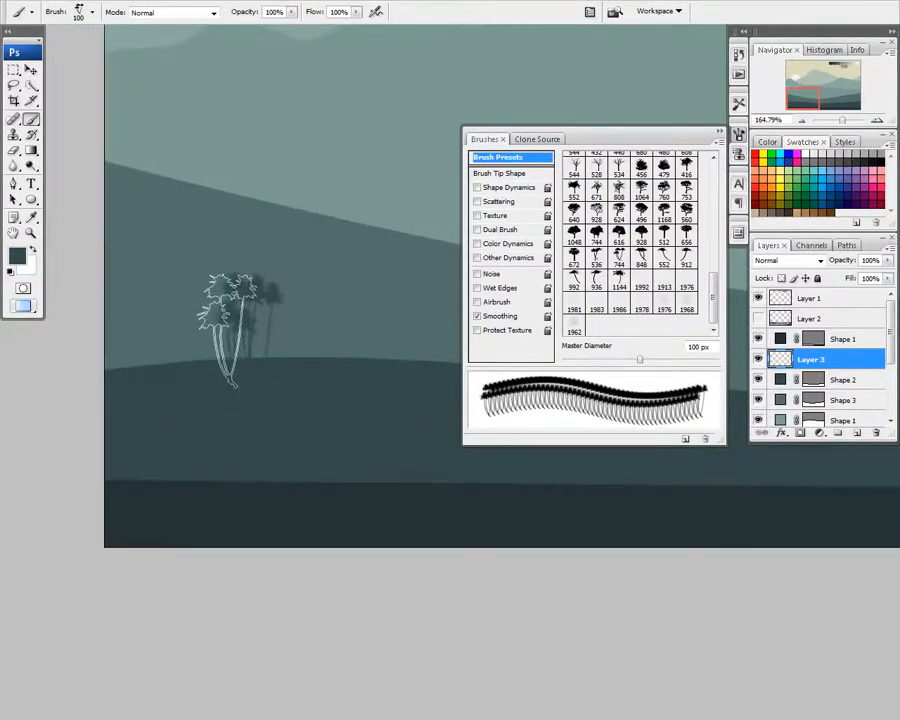
{"action": "left_click", "coordinate": [226, 330]}
Step: Switch to the 1144 px palm preset, reduce it to 70 px and smaller, and stamp single palms around the palm clusters
{"action": "left_click", "coordinate": [619, 280]}
{"action": "key", "text": "bracketleft"}
{"action": "key", "text": "bracketleft"}
{"action": "key", "text": "bracketleft"}
{"action": "key", "text": "bracketleft"}
{"action": "key", "text": "bracketleft"}
{"action": "key", "text": "bracketleft"}
{"action": "key", "text": "bracketleft"}
{"action": "key", "text": "bracketleft"}
{"action": "key", "text": "bracketleft"}
{"action": "key", "text": "bracketleft"}
{"action": "key", "text": "bracketleft"}
{"action": "key", "text": "bracketleft"}
{"action": "key", "text": "bracketleft"}
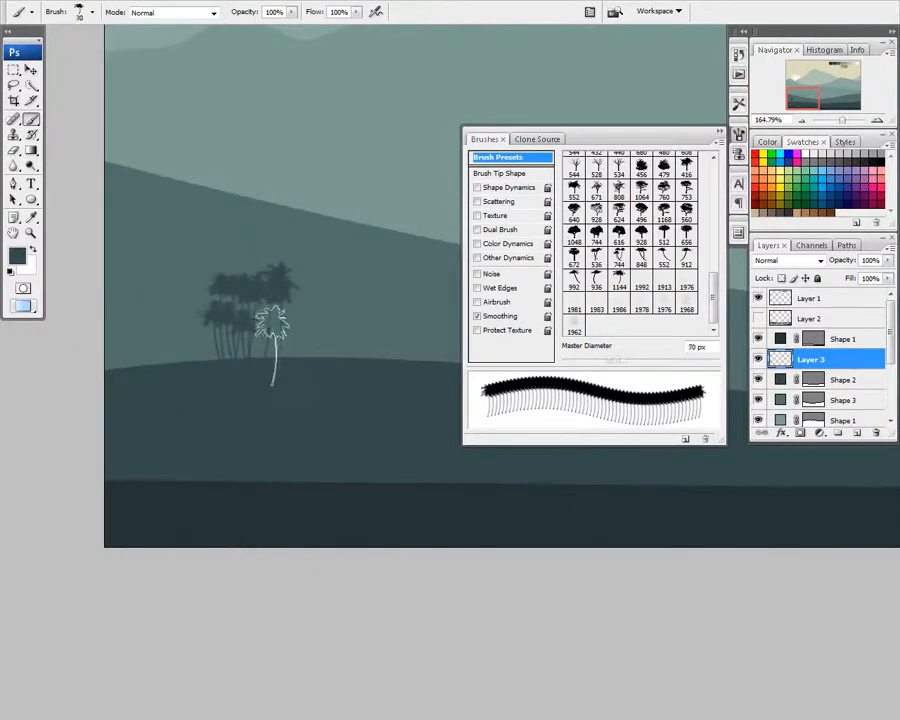
{"action": "key", "text": "bracketleft"}
{"action": "key", "text": "bracketleft"}
{"action": "key", "text": "bracketleft"}
{"action": "key", "text": "bracketright"}
Step: Switch to a leaning palm preset, reduce it to 100 px and stamp leaning palms on the left side of the palm group
{"action": "left_click", "coordinate": [618, 289]}
{"action": "key", "text": "bracketleft"}
{"action": "key", "text": "bracketleft"}
{"action": "key", "text": "bracketleft"}
{"action": "key", "text": "bracketleft"}
{"action": "key", "text": "bracketleft"}
{"action": "key", "text": "bracketleft"}
{"action": "key", "text": "bracketleft"}
{"action": "key", "text": "bracketleft"}
{"action": "key", "text": "bracketleft"}
{"action": "key", "text": "bracketleft"}
{"action": "key", "text": "bracketleft"}
{"action": "key", "text": "bracketleft"}
{"action": "key", "text": "bracketleft"}
{"action": "key", "text": "bracketleft"}
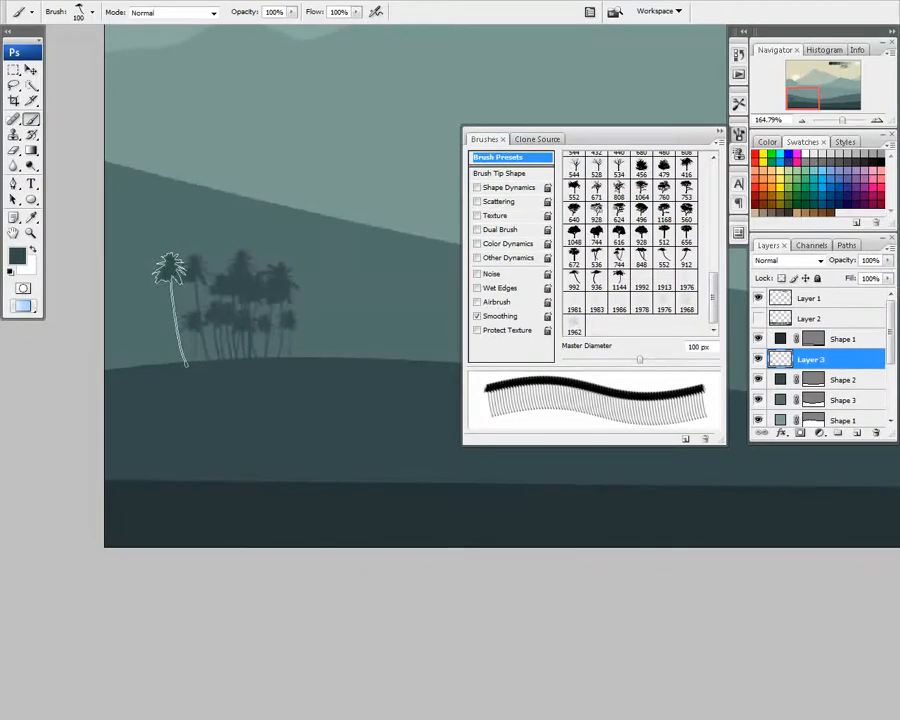
Step: Switch to the 672 px palm preset and stamp palms at 100 and 125 px along the second ridge's left end
{"action": "left_click", "coordinate": [575, 258]}
{"action": "key", "text": "bracketleft"}
{"action": "key", "text": "bracketleft"}
{"action": "key", "text": "bracketleft"}
{"action": "key", "text": "bracketleft"}
{"action": "key", "text": "bracketleft"}
{"action": "key", "text": "bracketleft"}
{"action": "key", "text": "bracketleft"}
{"action": "key", "text": "bracketleft"}
{"action": "key", "text": "bracketleft"}
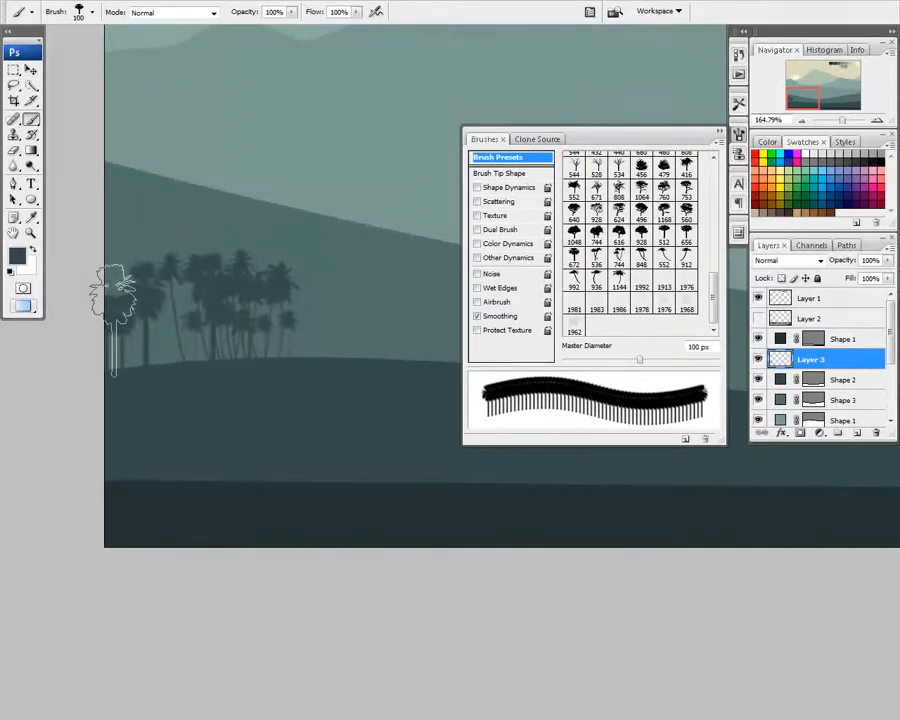
{"action": "left_click", "coordinate": [163, 297]}
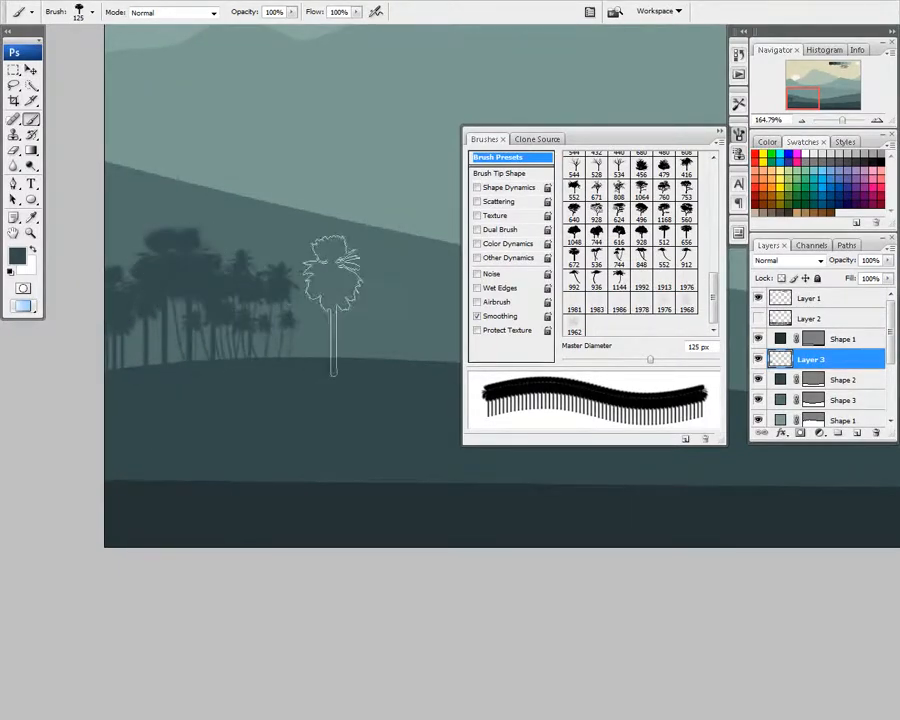
Step: Stamp two separate palms to the right of the group and a taller 150 px palm at the group's right edge
{"action": "left_click", "coordinate": [357, 305]}
{"action": "left_click_drag", "start_coordinate": [396, 318], "coordinate": [296, 318]}
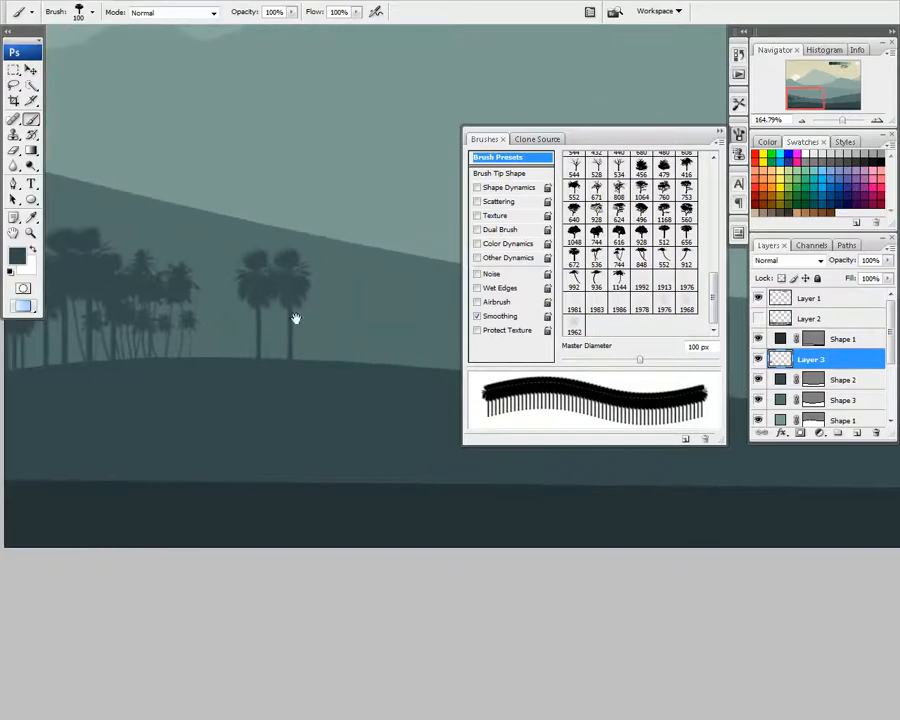
{"action": "left_click", "coordinate": [182, 276]}
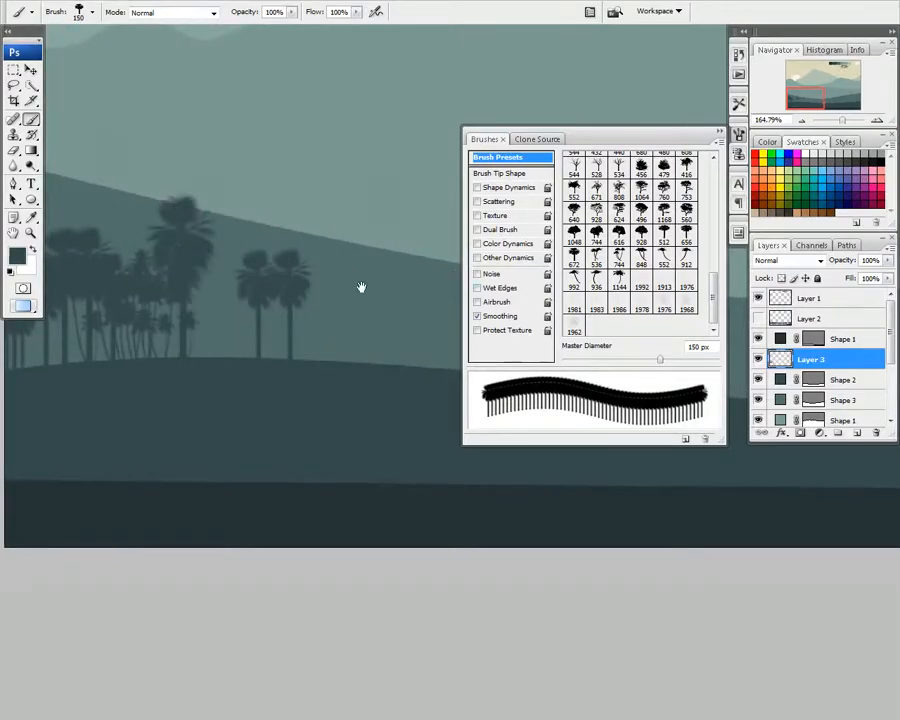
{"action": "left_click_drag", "start_coordinate": [361, 287], "coordinate": [387, 287]}
Step: Switch to the 512 px palm preset, reduce it to 125 px and fill the gap between the palm group and the separate pair
{"action": "left_click", "coordinate": [660, 236]}
{"action": "key", "text": "["}
{"action": "key", "text": "["}
{"action": "key", "text": "["}
{"action": "key", "text": "["}
{"action": "key", "text": "["}
{"action": "key", "text": "["}
{"action": "key", "text": "["}
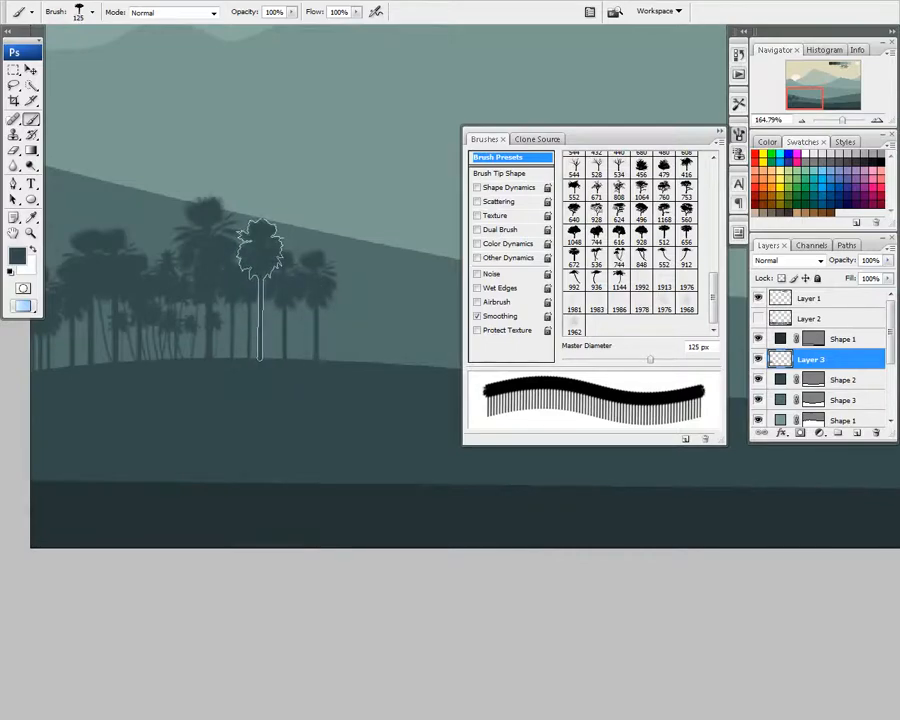
{"action": "left_click_drag", "start_coordinate": [374, 286], "coordinate": [308, 279]}
Step: Switch to the 656 px palm preset, reduce it to 150 px and stamp a tall palm at the right end of the palm group
{"action": "left_click", "coordinate": [682, 236]}
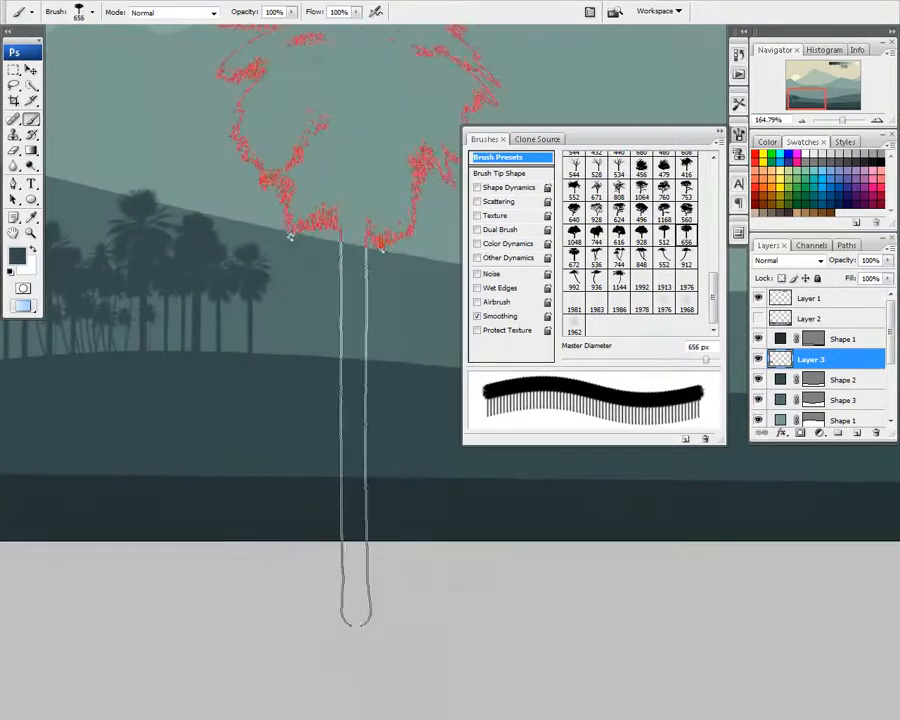
{"action": "key", "text": "["}
{"action": "key", "text": "["}
{"action": "key", "text": "["}
{"action": "key", "text": "["}
{"action": "key", "text": "["}
{"action": "key", "text": "["}
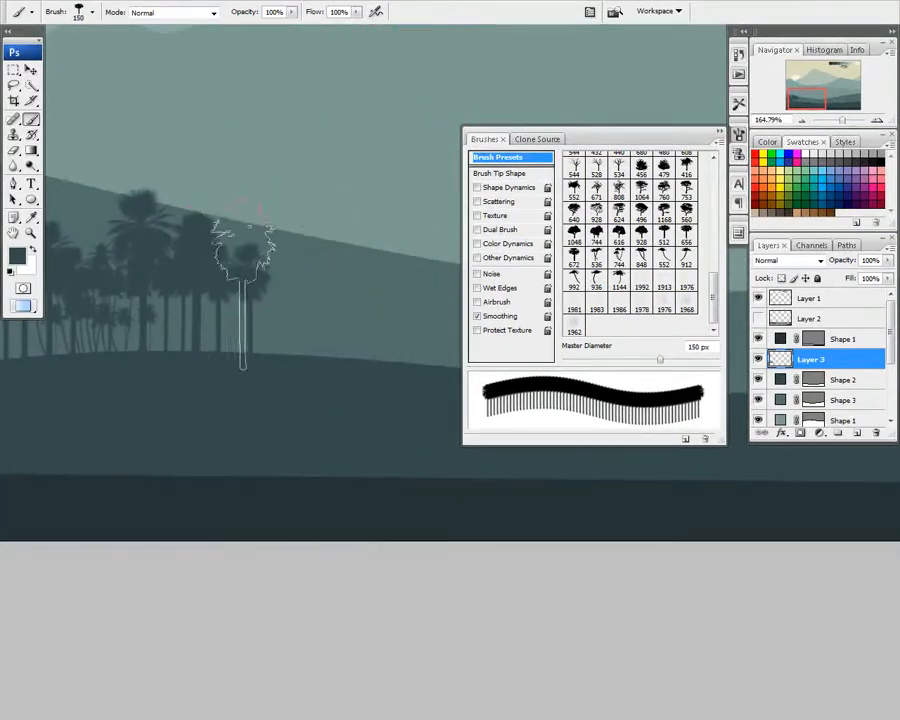
{"action": "scroll", "coordinate": [242, 290], "scroll_direction": "down", "scroll_amount": 6}
{"action": "scroll", "coordinate": [237, 308], "scroll_direction": "up", "scroll_amount": 5}
{"action": "key", "text": "alt+space"}
{"action": "key", "text": "Escape"}
{"action": "left_click", "coordinate": [254, 286]}
{"action": "left_click_drag", "start_coordinate": [414, 318], "coordinate": [422, 327]}
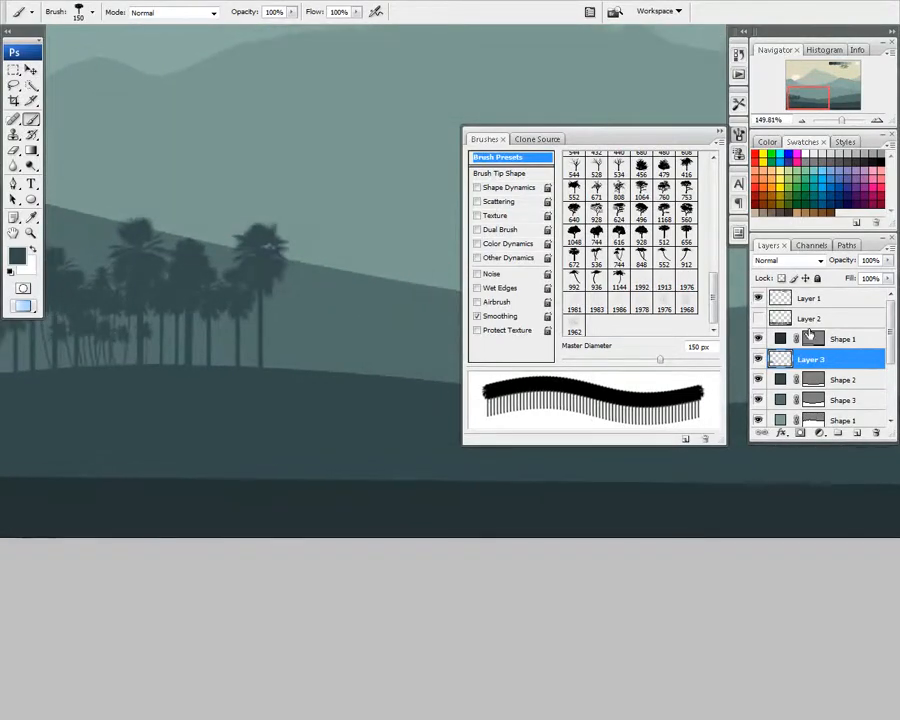
Step: Check the palms against the foreground tree layer by toggling its visibility, and stamp a smaller palm at the group's right end
{"action": "left_click", "coordinate": [758, 318]}
{"action": "left_click", "coordinate": [758, 318]}
{"action": "scroll", "coordinate": [376, 316], "scroll_direction": "down", "scroll_amount": 2}
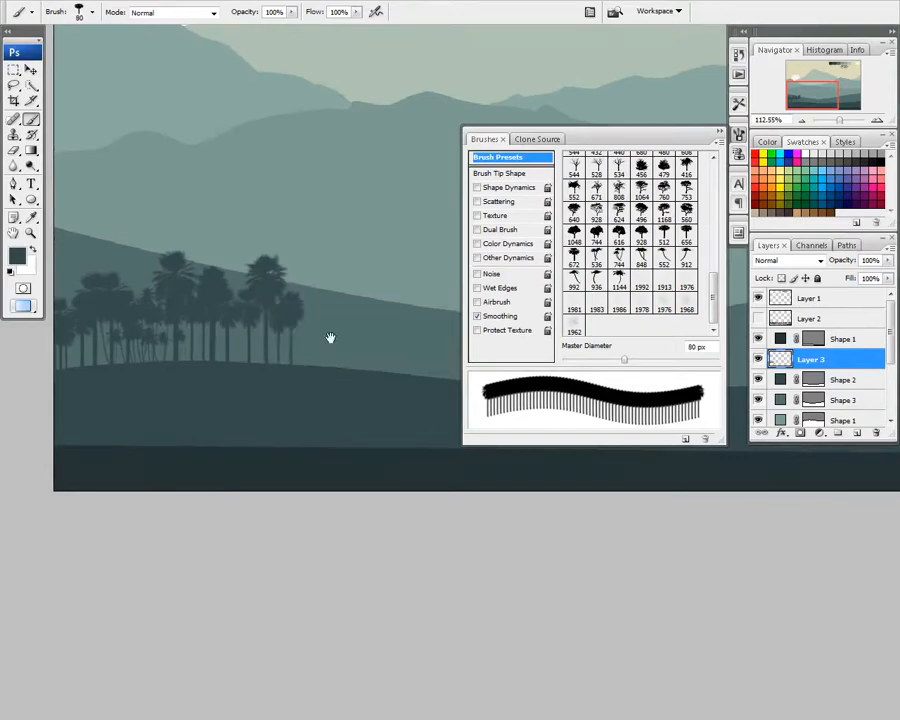
{"action": "left_click_drag", "start_coordinate": [330, 338], "coordinate": [292, 340]}
Step: Continue the palm row down the slope with the 1144 px preset at 100 px and another palm preset at 90 px
{"action": "scroll", "coordinate": [267, 340], "scroll_direction": "up", "scroll_amount": 3}
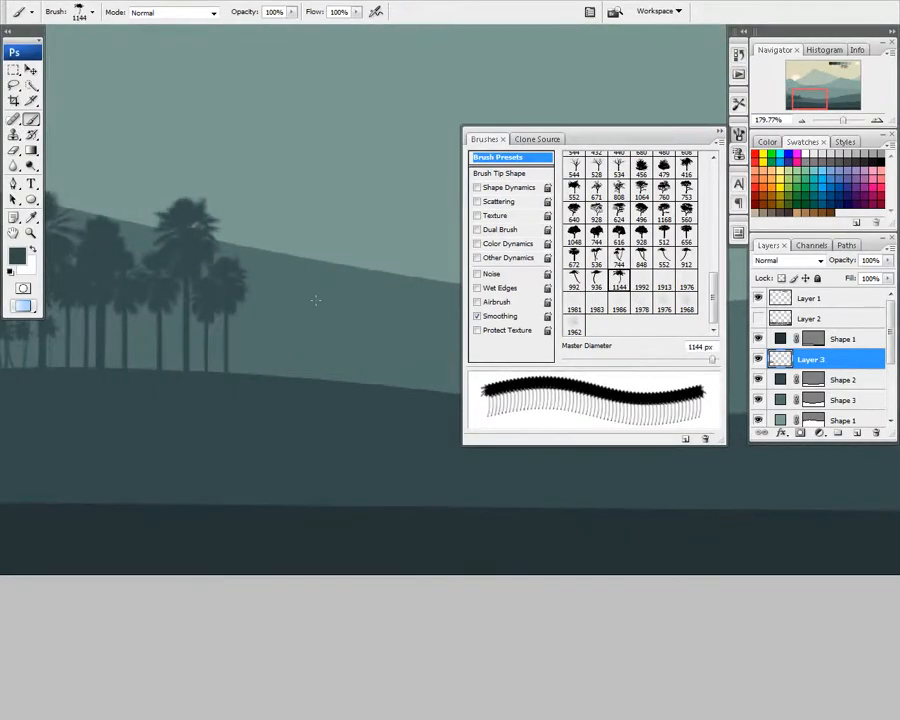
{"action": "key", "text": "bracketleft"}
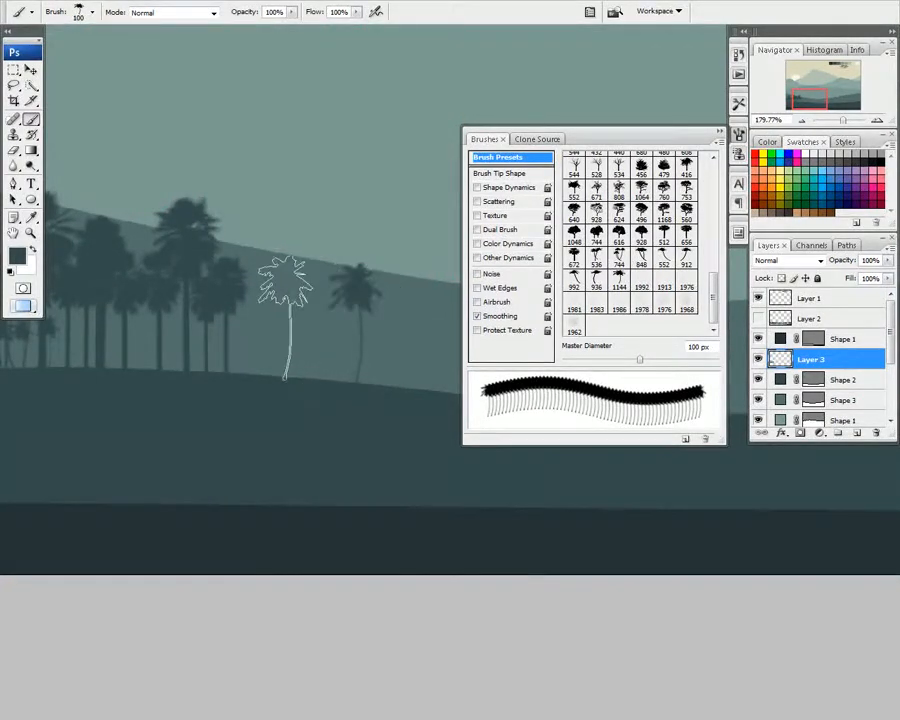
{"action": "left_click", "coordinate": [617, 280]}
{"action": "key", "text": "bracketleft"}
{"action": "key", "text": "bracketleft"}
{"action": "key", "text": "bracketleft"}
{"action": "key", "text": "bracketleft"}
{"action": "key", "text": "bracketleft"}
{"action": "key", "text": "bracketleft"}
{"action": "key", "text": "bracketleft"}
{"action": "key", "text": "bracketleft"}
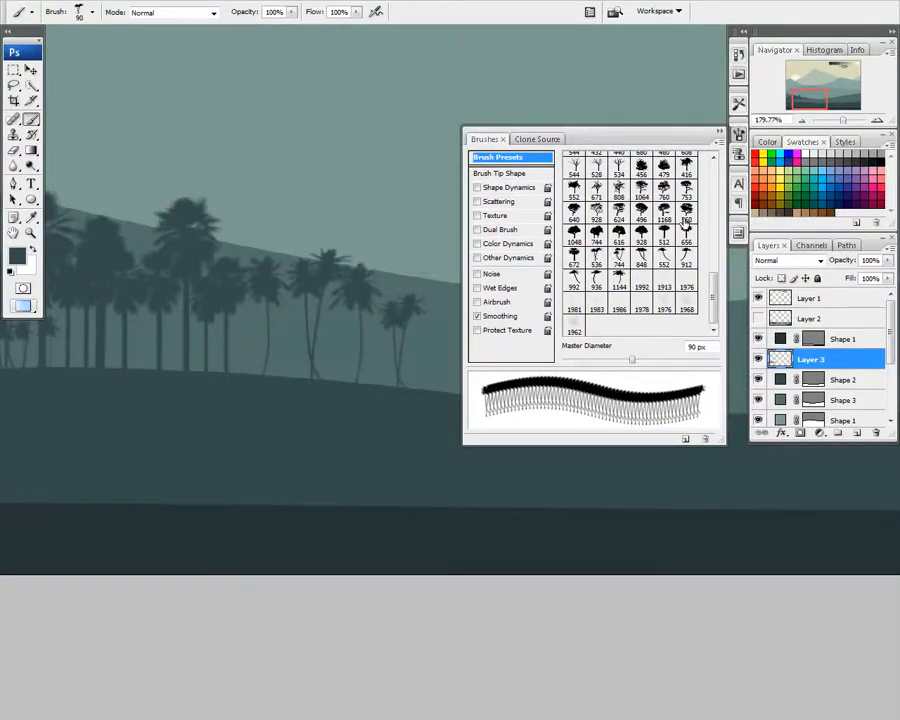
{"action": "left_click", "coordinate": [686, 216]}
{"action": "left_click", "coordinate": [597, 168]}
{"action": "key", "text": "bracketleft"}
{"action": "key", "text": "bracketleft"}
{"action": "key", "text": "bracketleft"}
{"action": "key", "text": "bracketleft"}
{"action": "key", "text": "bracketleft"}
Step: Switch to the 671 px tree preset, reduce it to 150 px and stamp broad trees at the right end of the palm row
{"action": "left_click", "coordinate": [596, 190]}
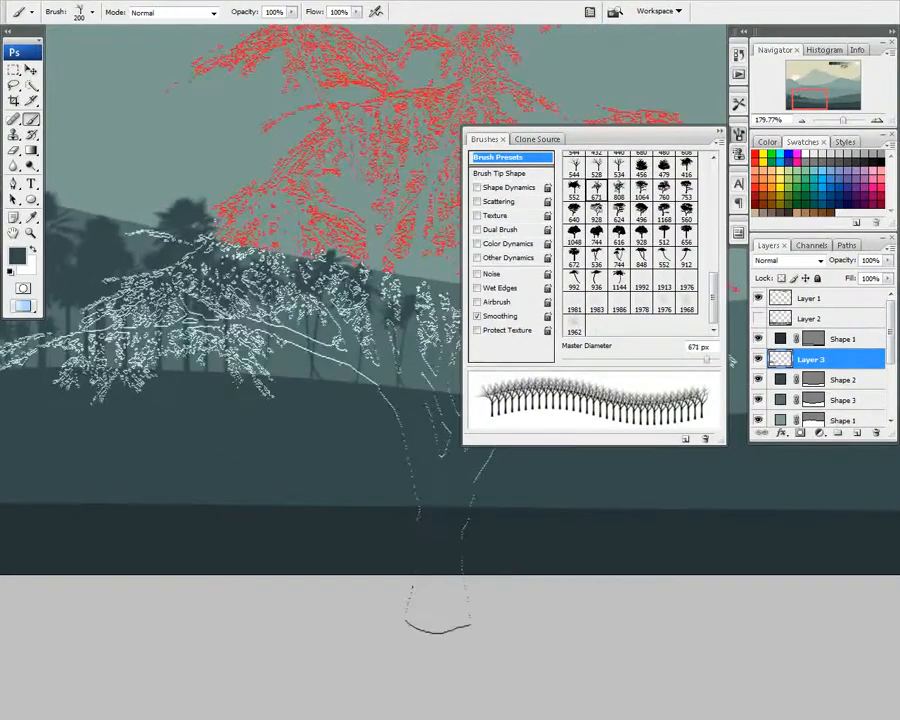
{"action": "key", "text": "bracketleft"}
{"action": "key", "text": "bracketleft"}
{"action": "key", "text": "bracketleft"}
{"action": "key", "text": "bracketleft"}
{"action": "key", "text": "bracketleft"}
{"action": "key", "text": "bracketleft"}
{"action": "key", "text": "bracketleft"}
{"action": "key", "text": "bracketleft"}
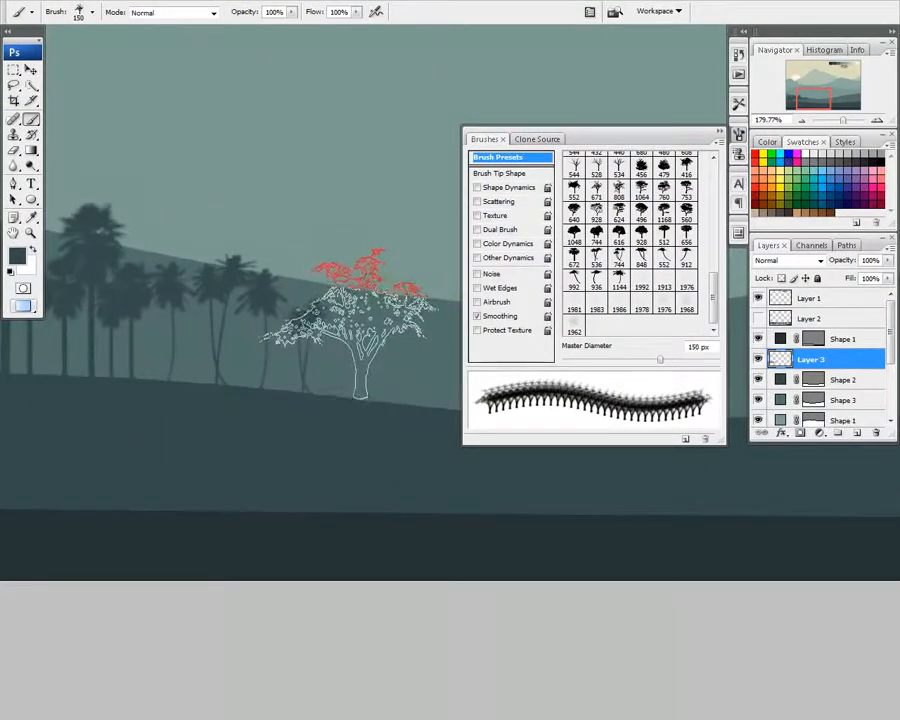
{"action": "key", "text": "super"}
{"action": "key", "text": "super"}
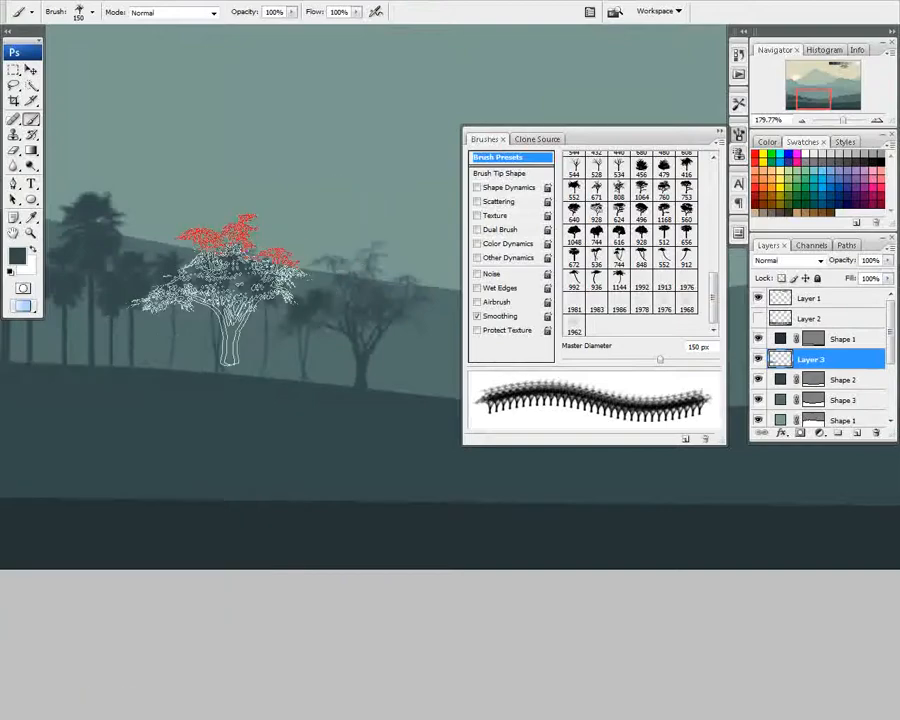
Step: Stamp more of the broad trees at 150 and 100 px between the palm trunks to fill the gaps in the row
{"action": "scroll", "coordinate": [226, 288], "scroll_direction": "down", "scroll_amount": 2}
{"action": "key", "text": "alt+space"}
{"action": "left_click_drag", "start_coordinate": [197, 314], "coordinate": [222, 330]}
{"action": "left_click", "coordinate": [298, 318]}
{"action": "left_click_drag", "start_coordinate": [298, 318], "coordinate": [226, 320]}
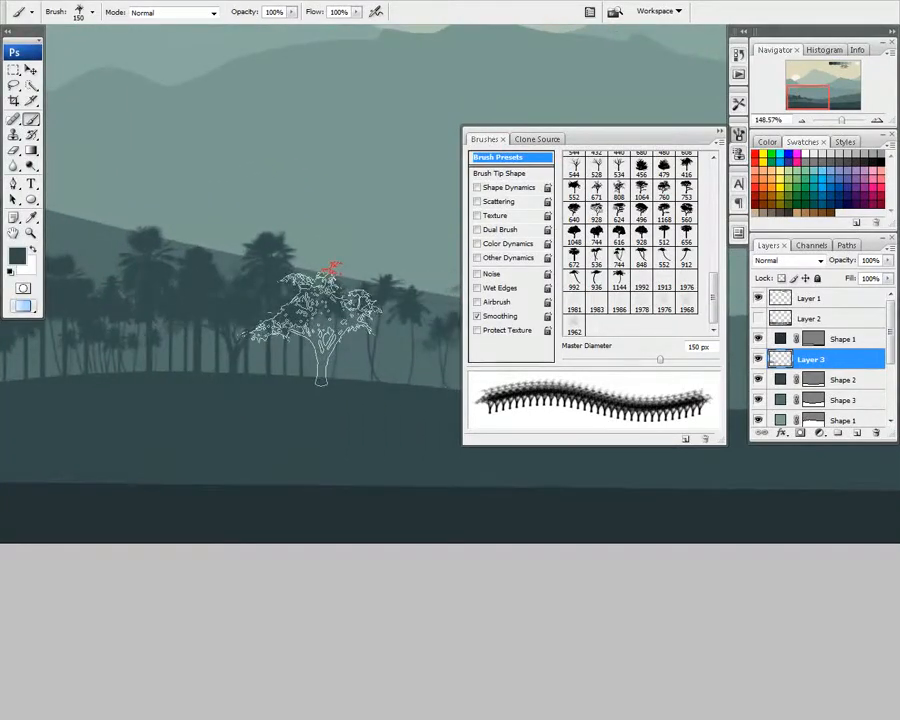
{"action": "left_click_drag", "start_coordinate": [348, 350], "coordinate": [303, 347]}
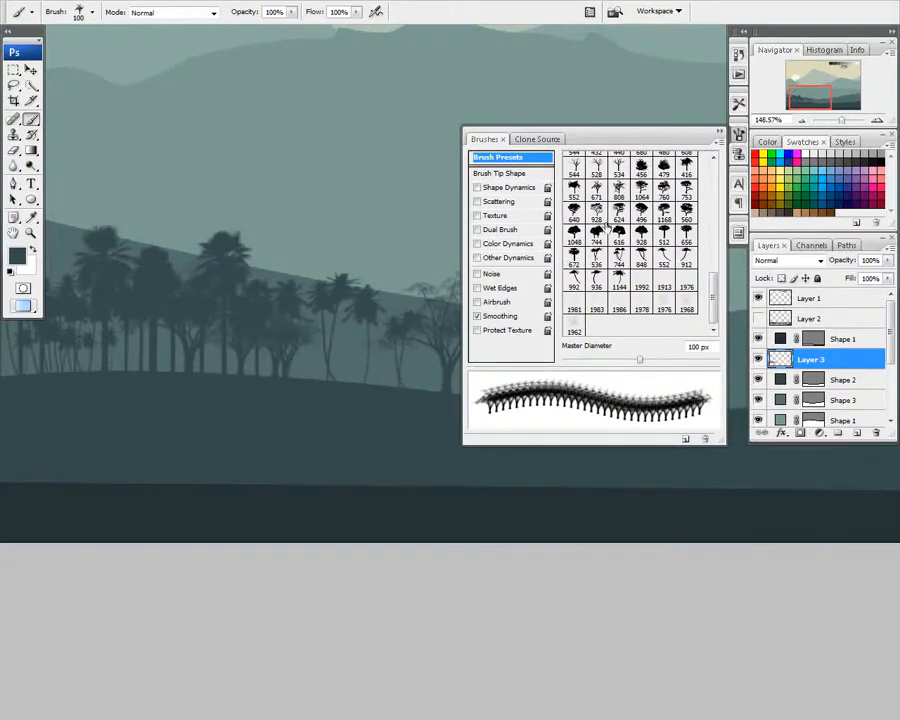
Step: Stamp open-branched trees from the 808 px preset, sized 125 and 150 px, among the palm trunks along the second ridge
{"action": "left_click", "coordinate": [620, 191]}
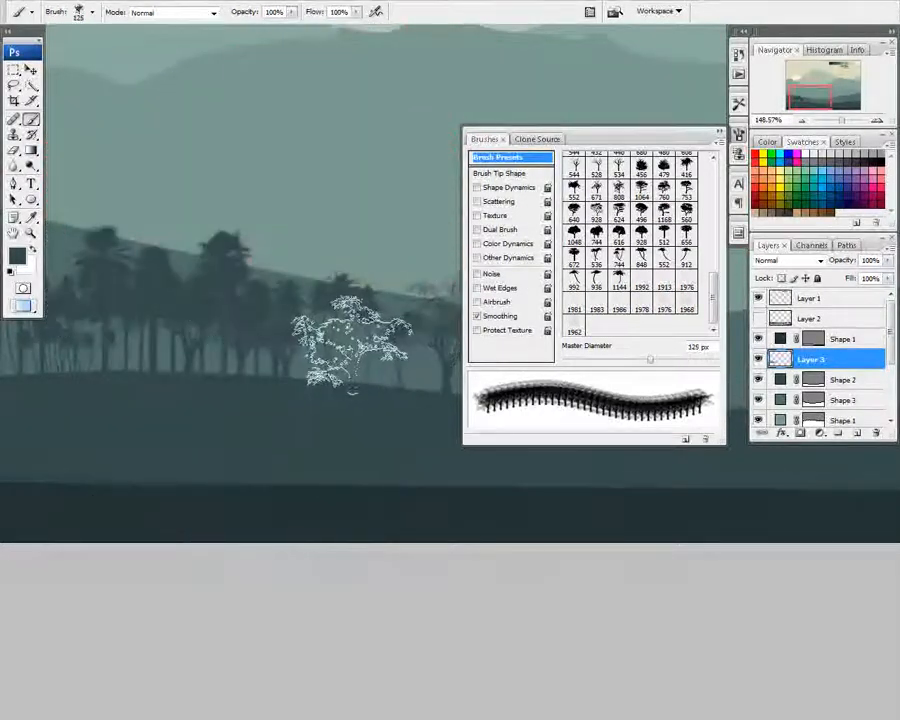
{"action": "left_click_drag", "start_coordinate": [330, 384], "coordinate": [292, 384]}
{"action": "key", "text": "bracketright"}
{"action": "key", "text": "bracketright"}
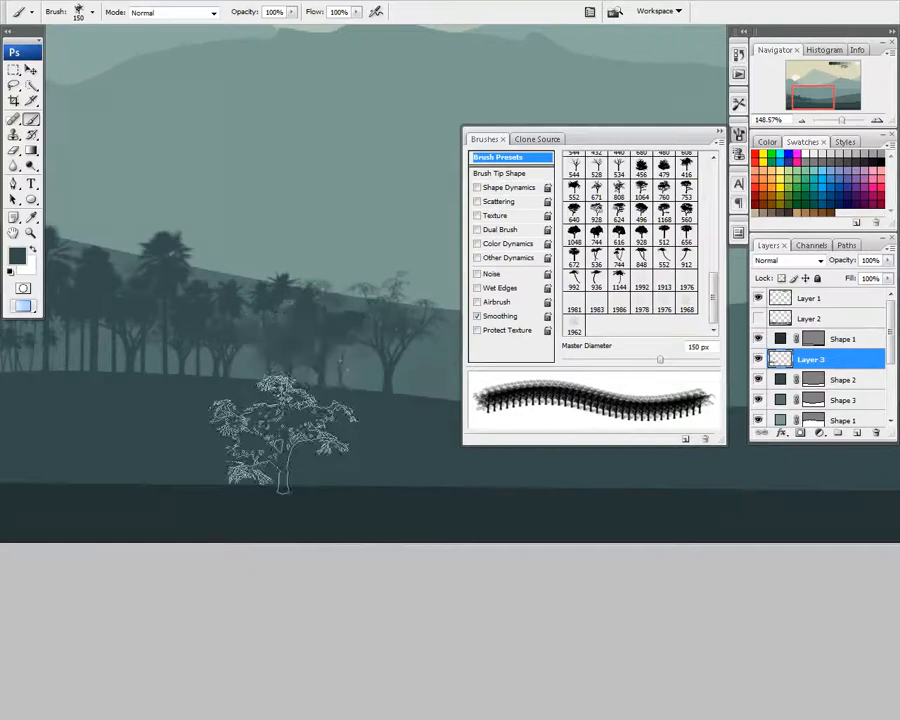
{"action": "left_click_drag", "start_coordinate": [140, 345], "coordinate": [310, 323]}
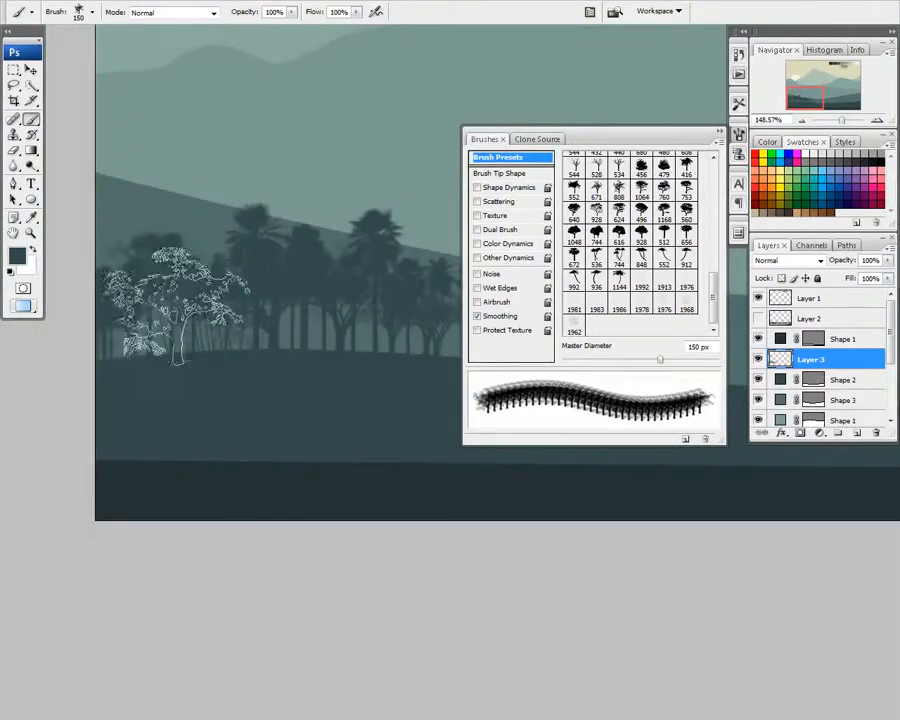
{"action": "mouse_move", "coordinate": [418, 340]}
{"action": "left_mouse_down"}
{"action": "mouse_move", "coordinate": [377, 349]}
{"action": "mouse_move", "coordinate": [289, 344]}
{"action": "left_mouse_up"}
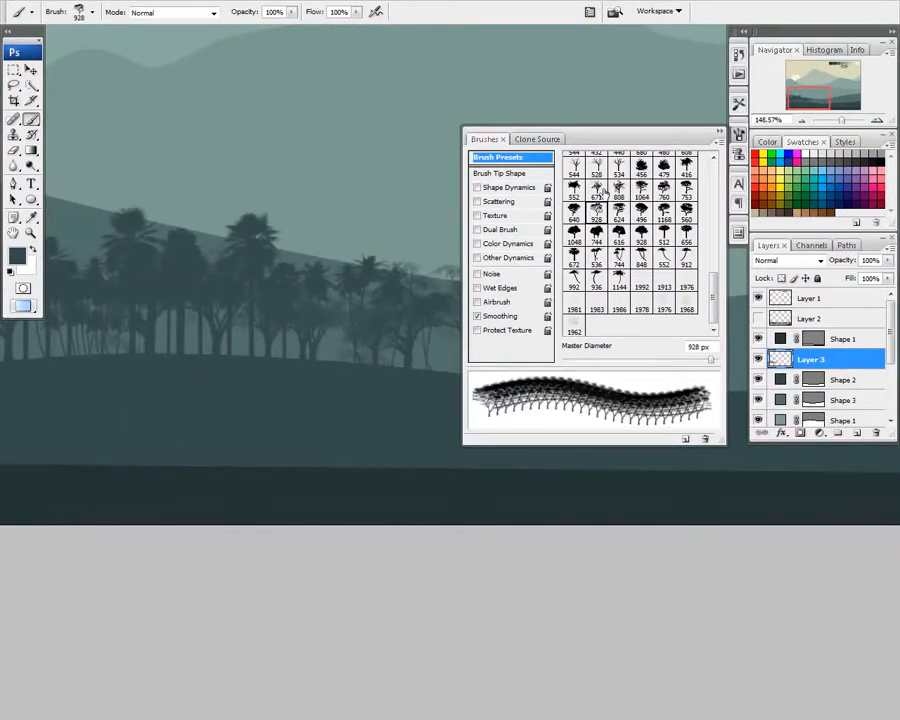
Step: Extend the tree row down the slope with the 416 px preset at 125 and 150 px
{"action": "scroll", "coordinate": [601, 219], "scroll_direction": "up", "scroll_amount": 1}
{"action": "left_click", "coordinate": [641, 209]}
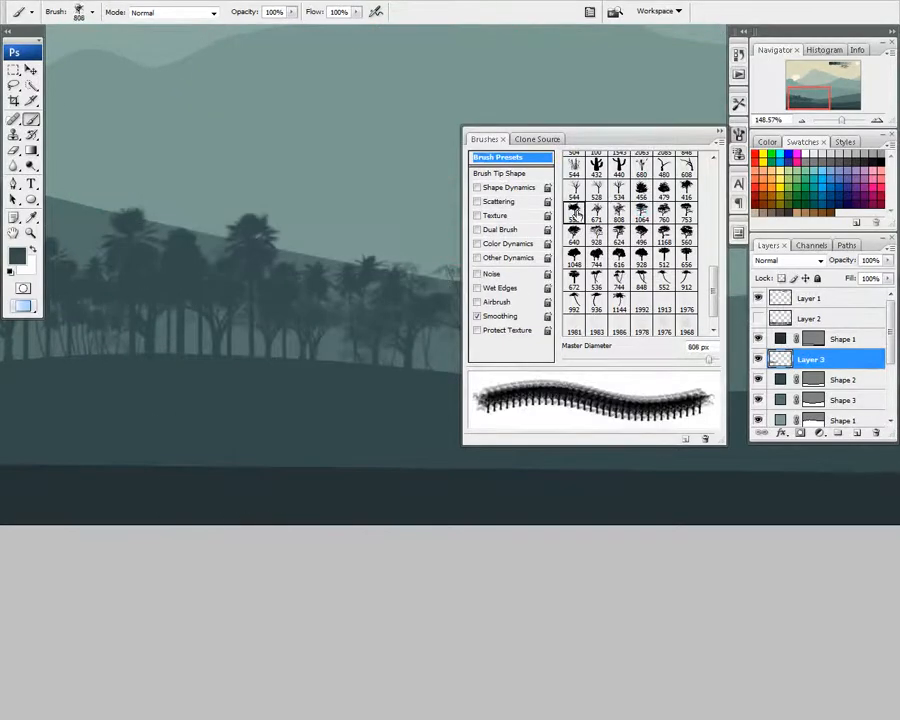
{"action": "left_click", "coordinate": [686, 187]}
{"action": "key", "text": "bracketleft"}
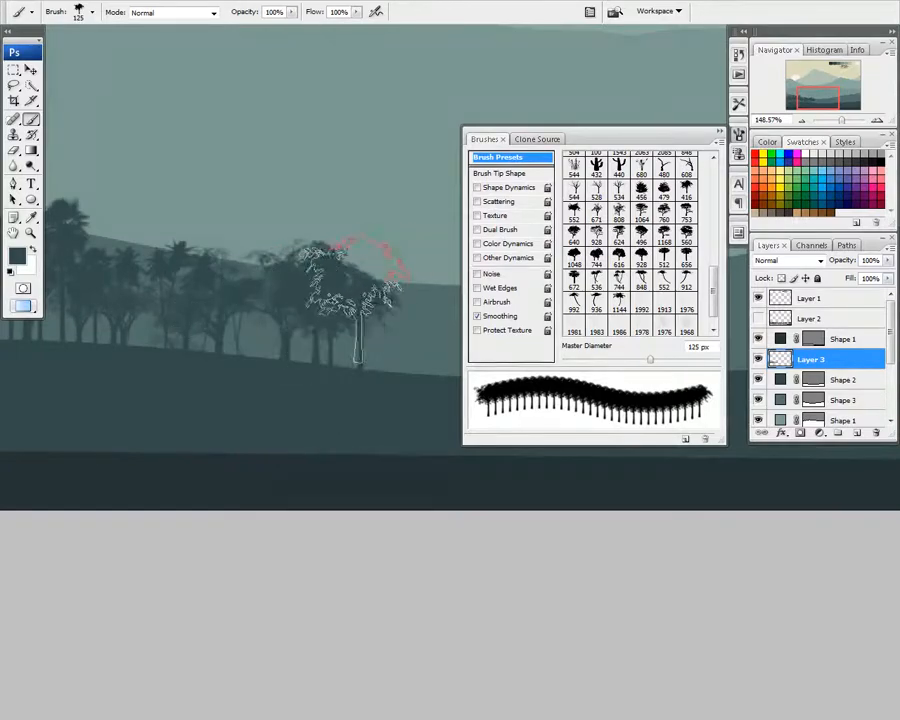
{"action": "key", "text": "bracketright"}
Step: Switch to the 624 px flat-topped tree preset, reduce it to 150 px and stamp a tree rising above the existing row
{"action": "left_click", "coordinate": [617, 234]}
{"action": "key", "text": "bracketleft"}
{"action": "key", "text": "bracketleft"}
{"action": "key", "text": "bracketleft"}
{"action": "key", "text": "bracketleft"}
{"action": "key", "text": "bracketleft"}
{"action": "key", "text": "bracketleft"}
{"action": "key", "text": "bracketleft"}
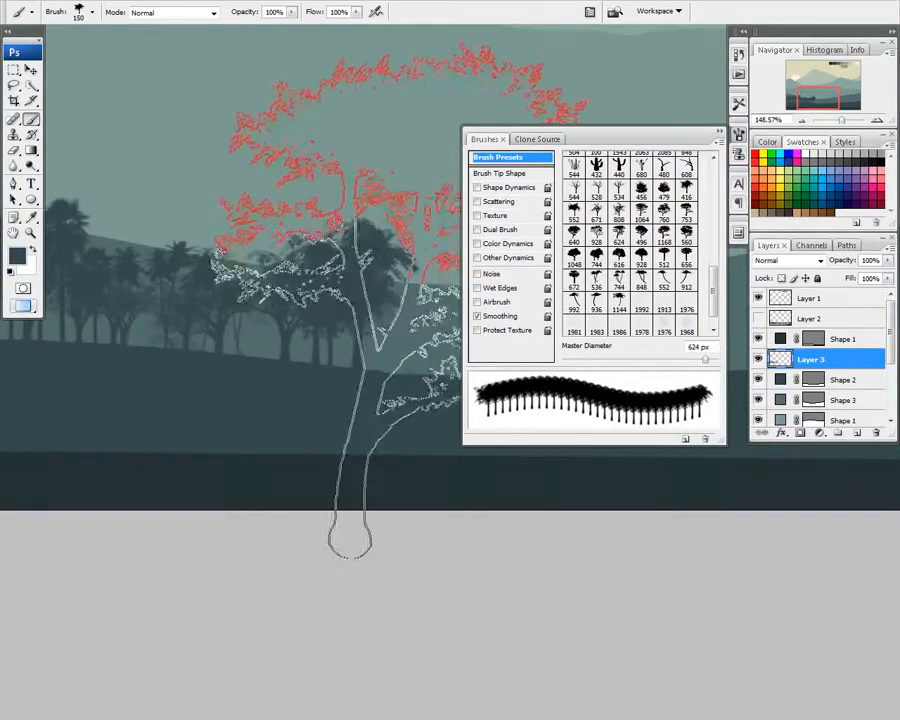
{"action": "key", "text": "bracketleft"}
{"action": "left_click", "coordinate": [269, 280]}
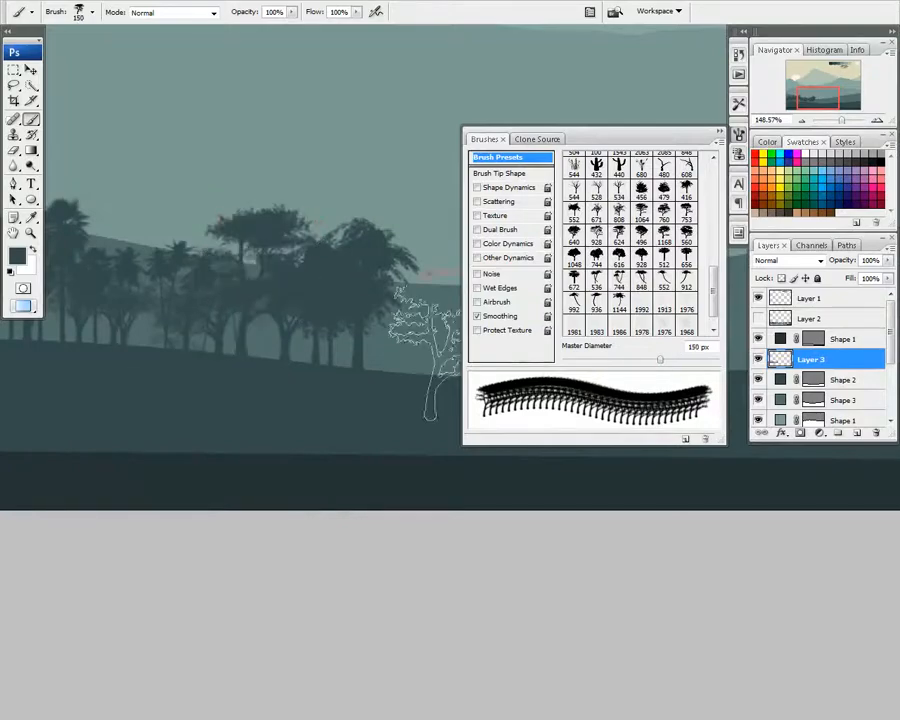
Step: Stamp more of the flat-topped trees beyond the end of the row to continue it across the ridge
{"action": "key", "text": "space"}
{"action": "left_click_drag", "start_coordinate": [418, 328], "coordinate": [288, 322]}
{"action": "left_click", "coordinate": [327, 298]}
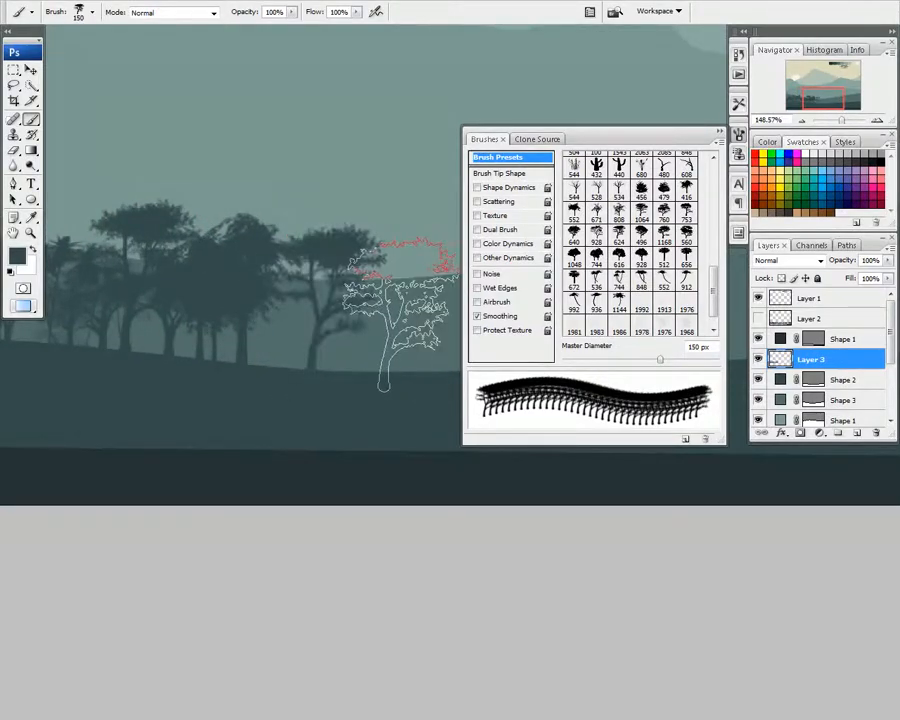
{"action": "key", "text": "space"}
{"action": "left_click_drag", "start_coordinate": [400, 315], "coordinate": [133, 315]}
{"action": "left_click_drag", "start_coordinate": [216, 317], "coordinate": [205, 328]}
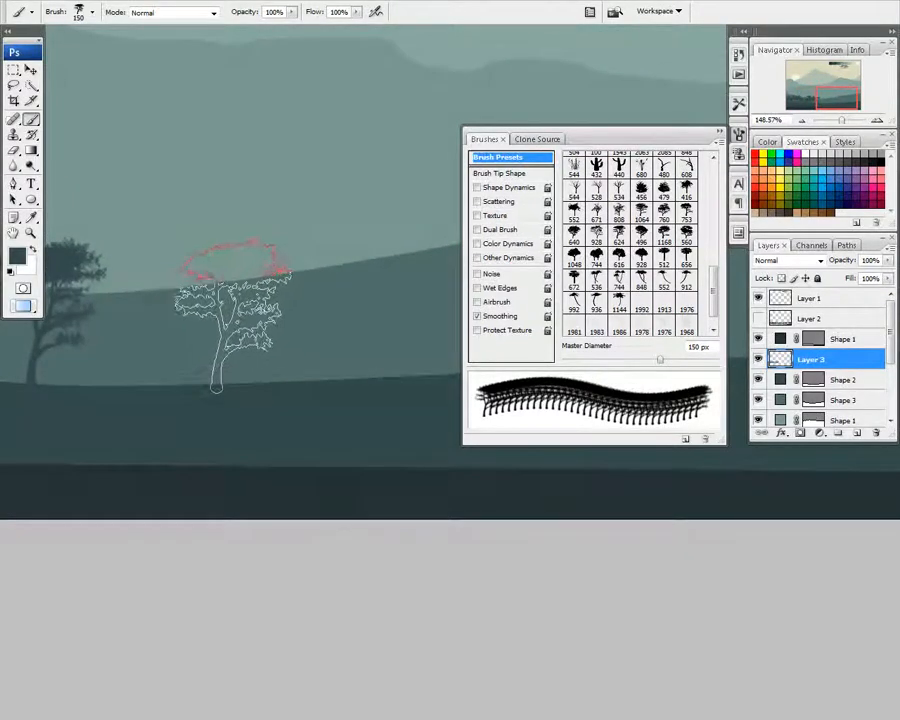
{"action": "left_click", "coordinate": [252, 307]}
Step: Fill the gap between the last two flat-topped trees with a spreading tree from the 928 px preset at 200 px
{"action": "key", "text": "space"}
{"action": "left_click_drag", "start_coordinate": [273, 322], "coordinate": [323, 315]}
{"action": "key", "text": "bracketright"}
{"action": "key", "text": "bracketright"}
{"action": "key", "text": "bracketright"}
{"action": "key", "text": "bracketright"}
{"action": "key", "text": "bracketright"}
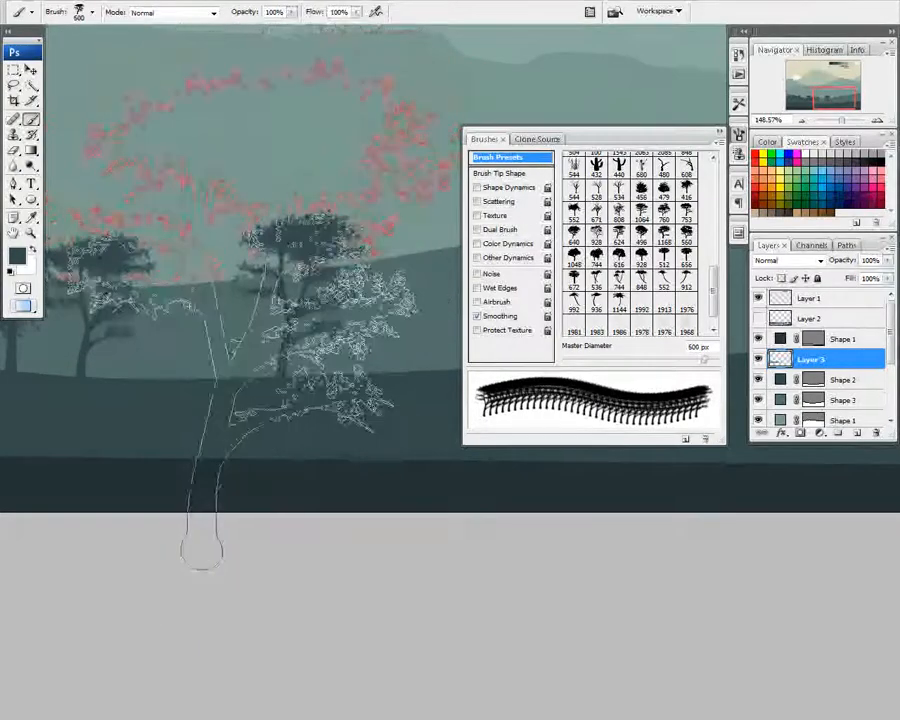
{"action": "key", "text": "bracketleft"}
{"action": "key", "text": "bracketleft"}
{"action": "key", "text": "space"}
{"action": "key", "text": "bracketleft"}
{"action": "key", "text": "bracketleft"}
{"action": "key", "text": "bracketleft"}
{"action": "key", "text": "bracketleft"}
{"action": "key", "text": "bracketleft"}
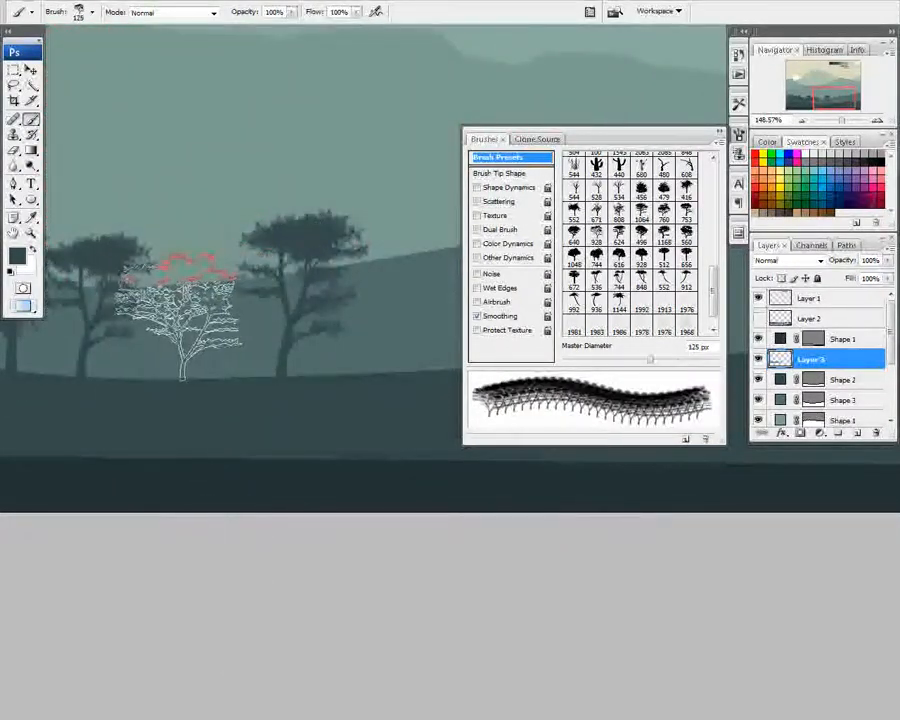
{"action": "key", "text": "bracketright"}
{"action": "key", "text": "bracketright"}
{"action": "key", "text": "bracketright"}
{"action": "left_click", "coordinate": [172, 270]}
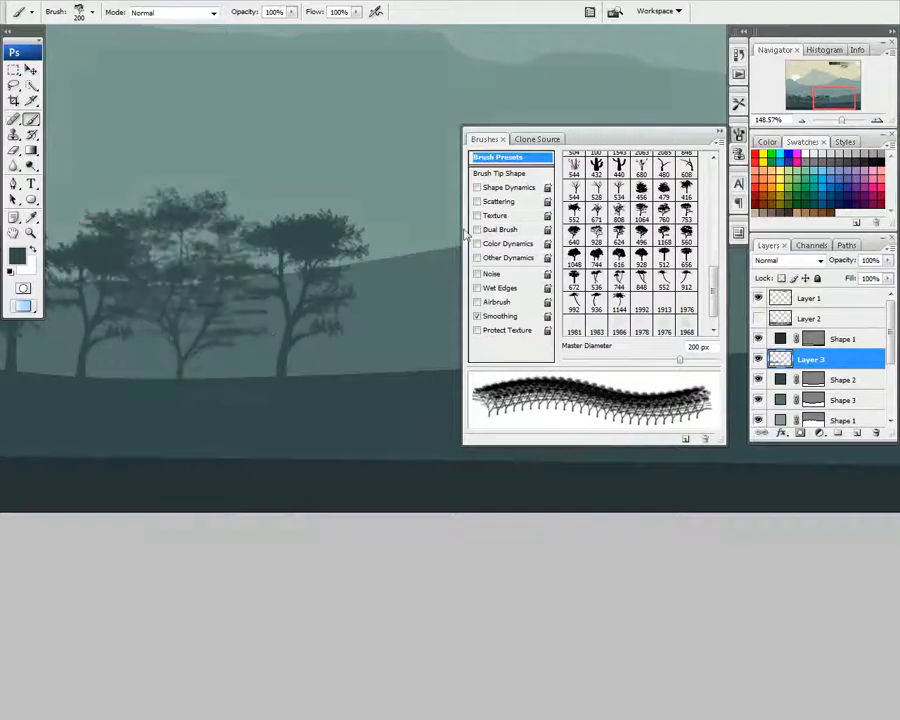
Step: Stamp a tall dominant tree from the 753 px preset at 250 px at the right end of the row
{"action": "left_click", "coordinate": [625, 237]}
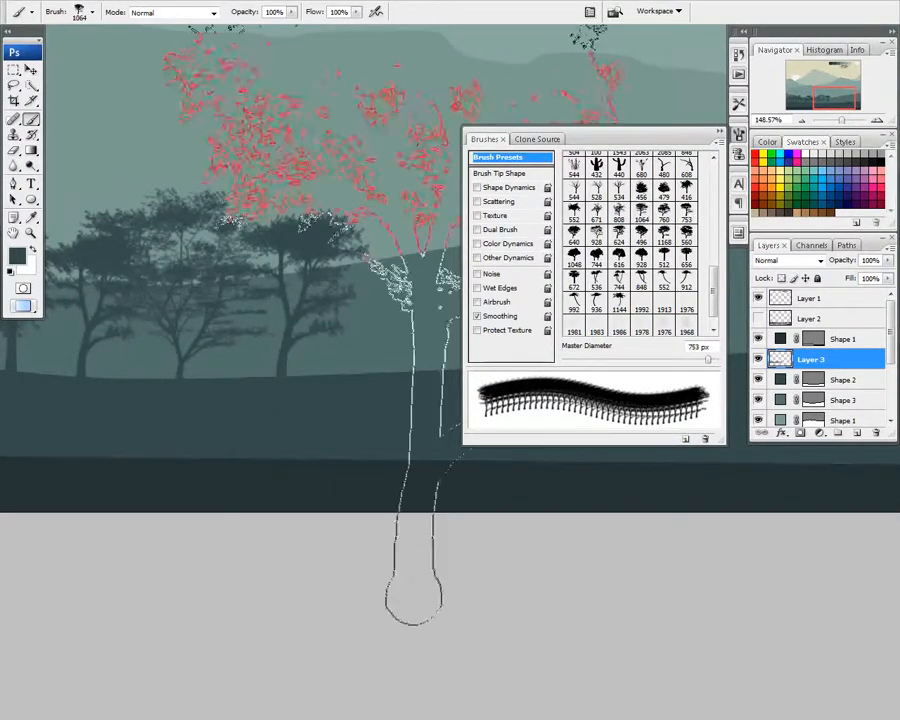
{"action": "key", "text": "bracketleft"}
{"action": "key", "text": "bracketleft"}
{"action": "key", "text": "bracketleft"}
{"action": "key", "text": "bracketleft"}
{"action": "key", "text": "bracketleft"}
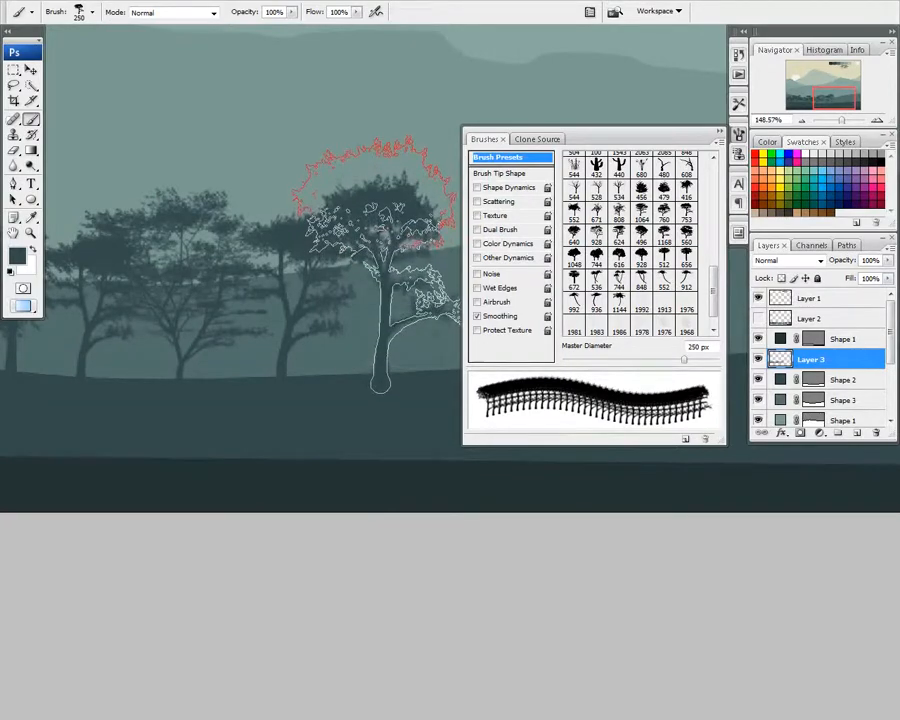
{"action": "key", "text": "bracketright"}
{"action": "left_click", "coordinate": [295, 240]}
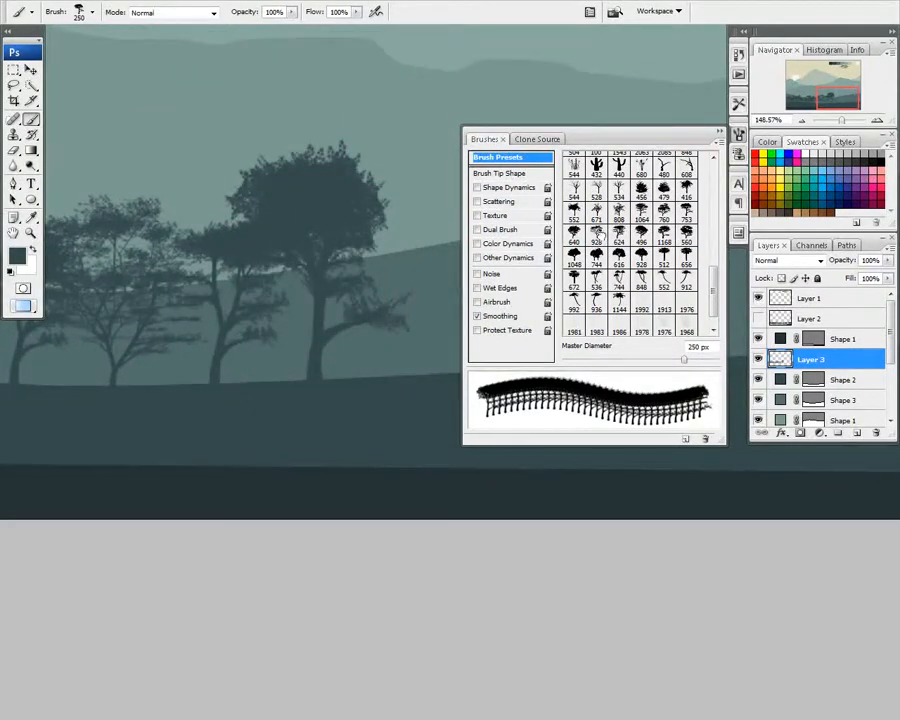
Step: Fill the openings around the tall tree with more foliage and set a rounded leafy tree preset to 150 px
{"action": "key", "text": "bracketright"}
{"action": "key", "text": "bracketright"}
{"action": "key", "text": "bracketright"}
{"action": "key", "text": "bracketright"}
{"action": "key", "text": "bracketright"}
{"action": "key", "text": "bracketright"}
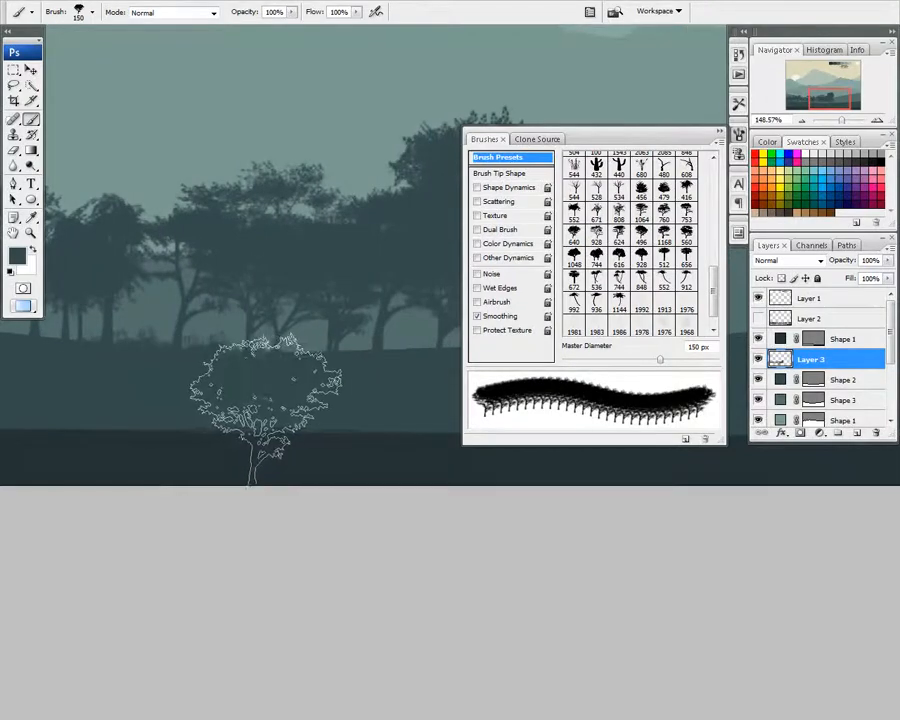
Step: Stamp the rounded 150 px crowns low along the ridge edge from its left end, forming bushes beneath the trunks
{"action": "left_click_drag", "start_coordinate": [265, 411], "coordinate": [107, 426]}
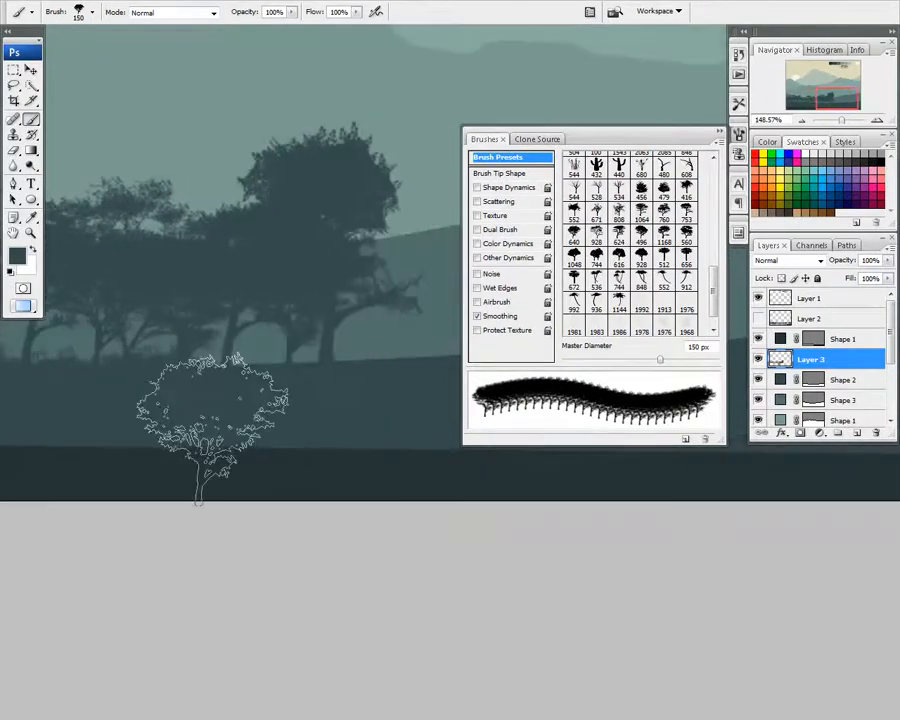
{"action": "left_click_drag", "start_coordinate": [342, 392], "coordinate": [587, 350]}
{"action": "left_click_drag", "start_coordinate": [172, 405], "coordinate": [672, 469]}
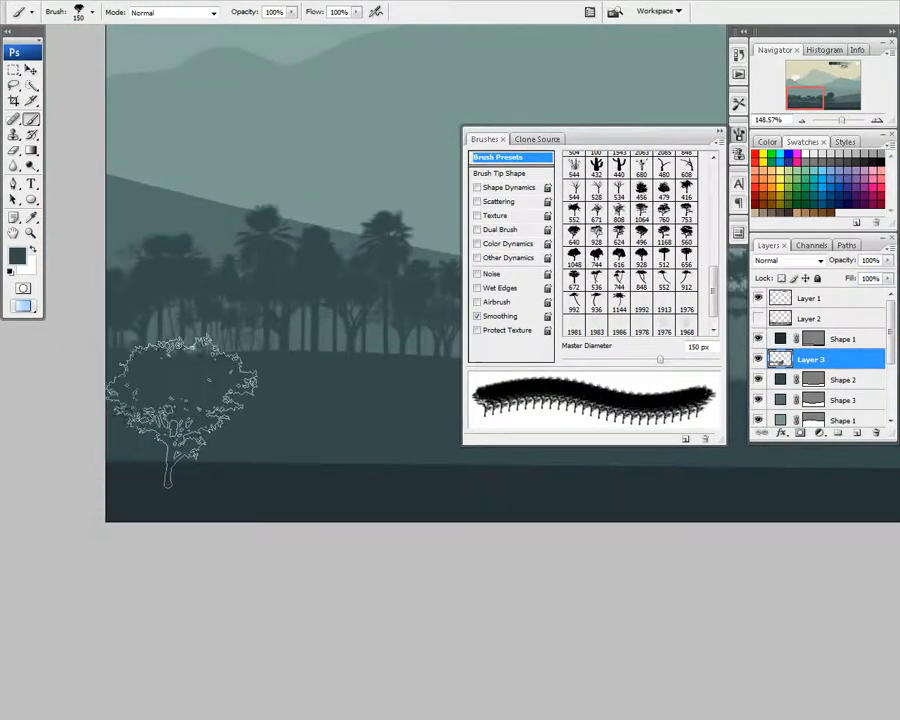
{"action": "left_click_drag", "start_coordinate": [263, 420], "coordinate": [210, 420]}
{"action": "left_click_drag", "start_coordinate": [303, 432], "coordinate": [205, 429]}
{"action": "left_click_drag", "start_coordinate": [335, 437], "coordinate": [189, 457]}
{"action": "left_click_drag", "start_coordinate": [269, 458], "coordinate": [130, 462]}
{"action": "left_click_drag", "start_coordinate": [372, 440], "coordinate": [223, 450]}
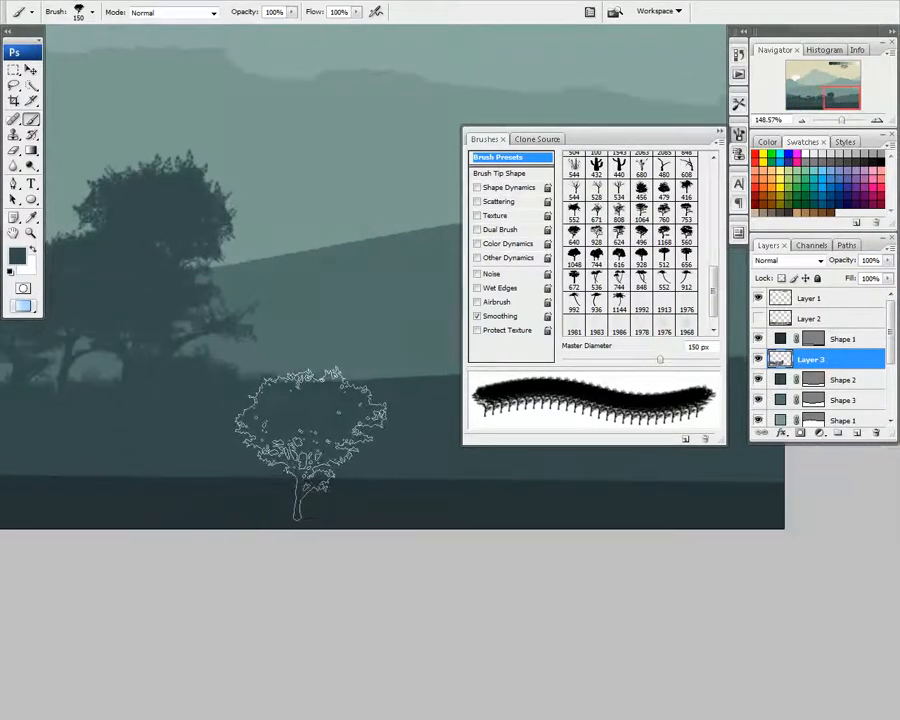
Step: Extend the low bushes to the ridge's right end and stamp one full tree standing above them at 150 px
{"action": "left_click_drag", "start_coordinate": [285, 447], "coordinate": [159, 461]}
{"action": "left_click_drag", "start_coordinate": [311, 442], "coordinate": [136, 466]}
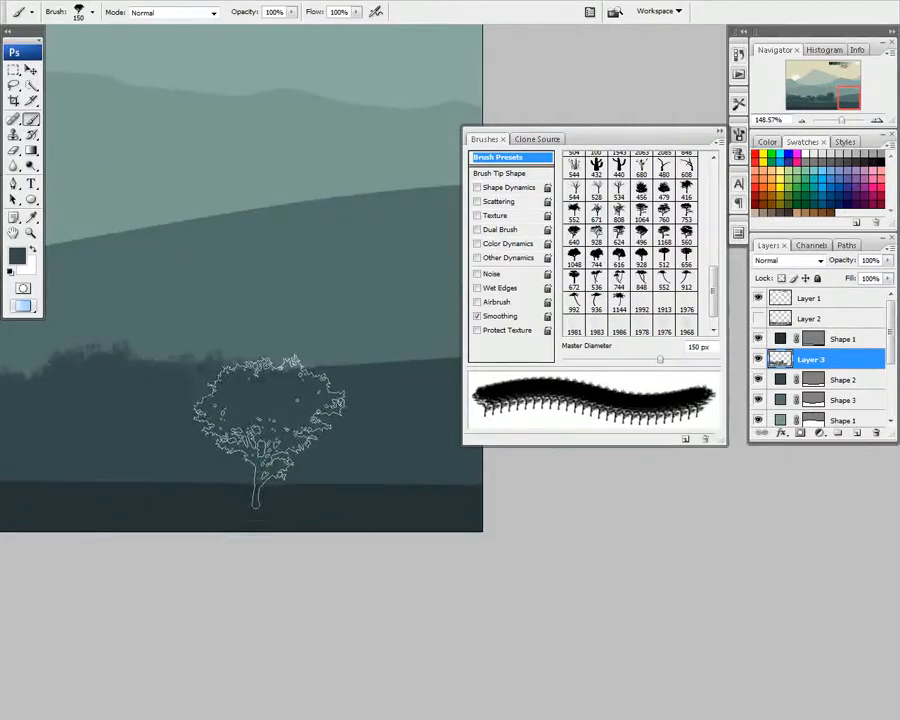
{"action": "left_click_drag", "start_coordinate": [363, 425], "coordinate": [314, 425]}
{"action": "scroll", "coordinate": [273, 476], "scroll_direction": "down", "scroll_amount": 2}
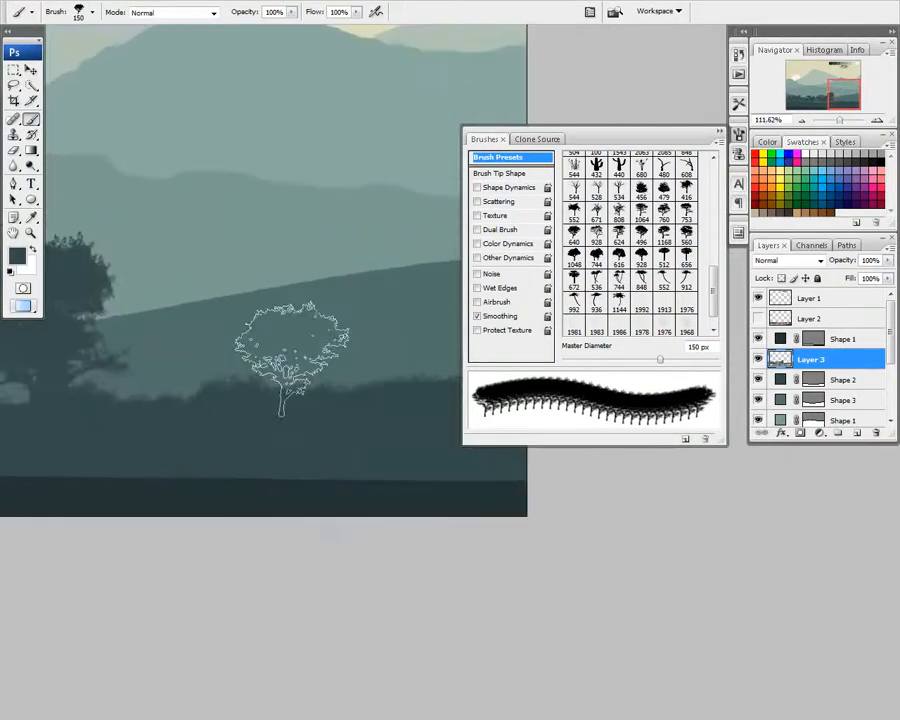
{"action": "left_click", "coordinate": [372, 342]}
Step: Switch to the three-palm clump preset, reduce it to 150 px and stamp clumps just left of the standalone tree
{"action": "left_click", "coordinate": [630, 236]}
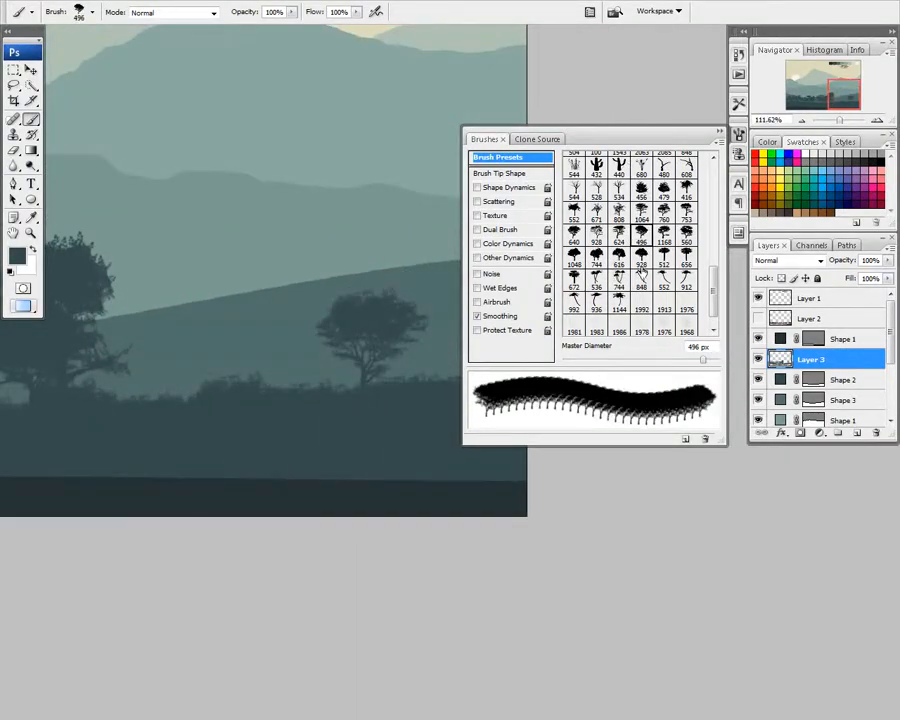
{"action": "key", "text": "bracketleft"}
{"action": "key", "text": "bracketleft"}
{"action": "key", "text": "bracketleft"}
{"action": "key", "text": "bracketleft"}
{"action": "key", "text": "bracketleft"}
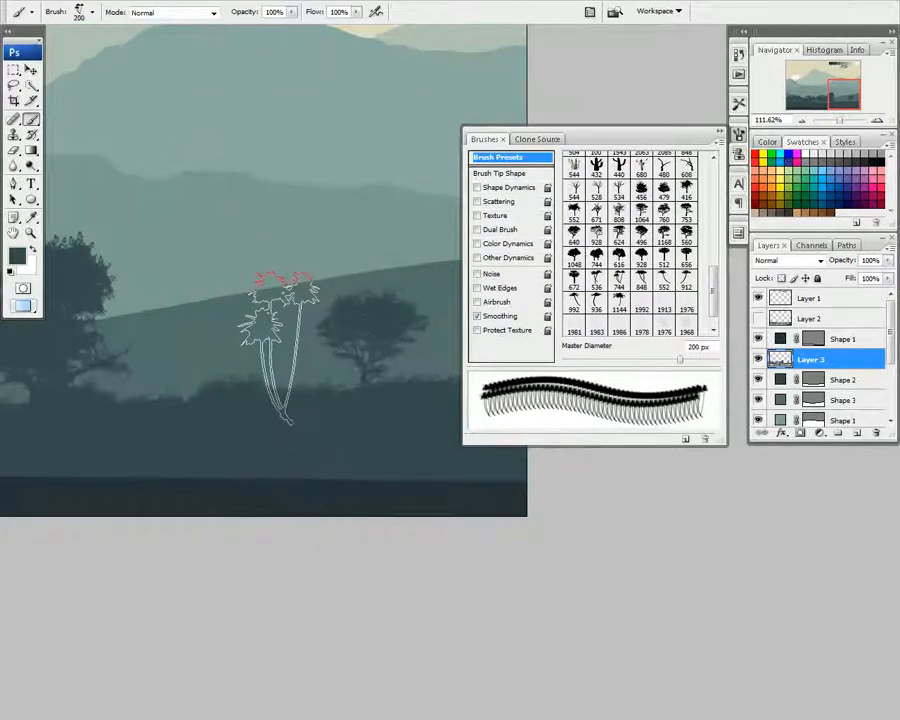
{"action": "key", "text": "bracketleft"}
{"action": "left_click", "coordinate": [257, 352]}
{"action": "left_click", "coordinate": [289, 382]}
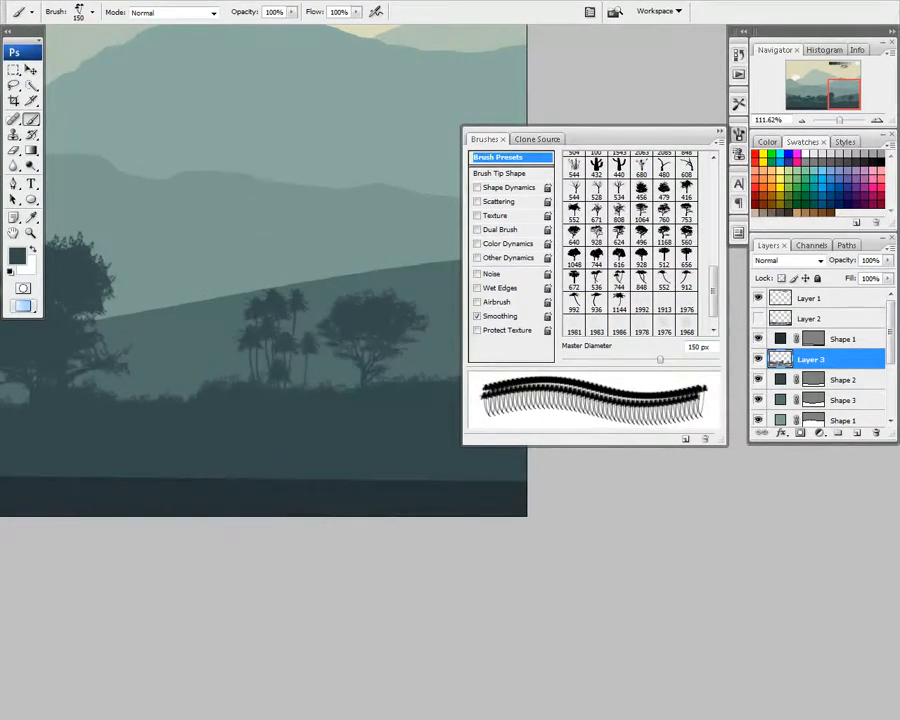
Step: Add crossed palm pairs from the two-palm preset at 175 and 150 px beside and among the palm clumps
{"action": "left_click", "coordinate": [643, 284]}
{"action": "key", "text": "bracketleft"}
{"action": "key", "text": "bracketleft"}
{"action": "key", "text": "bracketleft"}
{"action": "key", "text": "bracketleft"}
{"action": "key", "text": "bracketleft"}
{"action": "key", "text": "bracketleft"}
{"action": "key", "text": "bracketleft"}
{"action": "key", "text": "bracketleft"}
{"action": "key", "text": "bracketleft"}
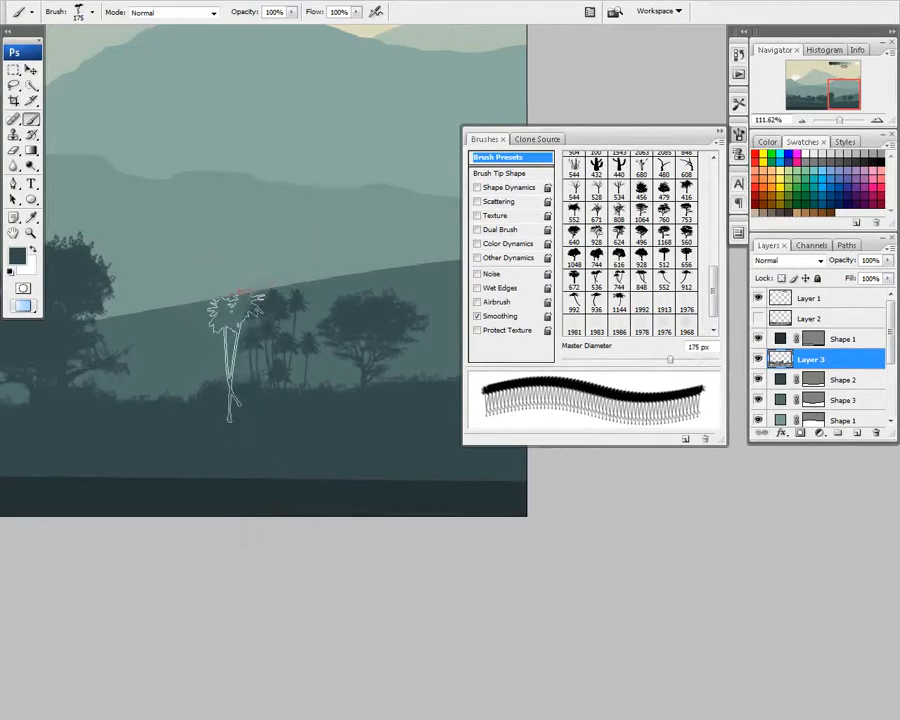
{"action": "left_click", "coordinate": [222, 358]}
{"action": "key", "text": "bracketleft"}
{"action": "key", "text": "bracketleft"}
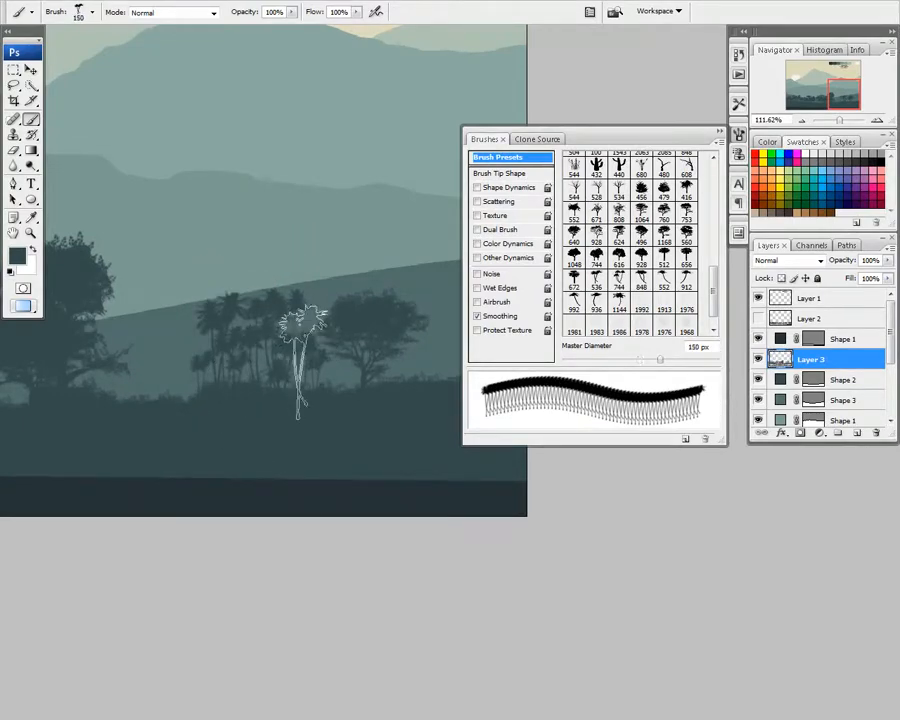
Step: Stamp a tall single-trunk fan palm at the palm group's left end, with smaller ones around it at 150 px
{"action": "key", "text": "bracketleft"}
{"action": "key", "text": "bracketleft"}
{"action": "key", "text": "bracketleft"}
{"action": "key", "text": "bracketleft"}
{"action": "key", "text": "bracketleft"}
{"action": "key", "text": "bracketleft"}
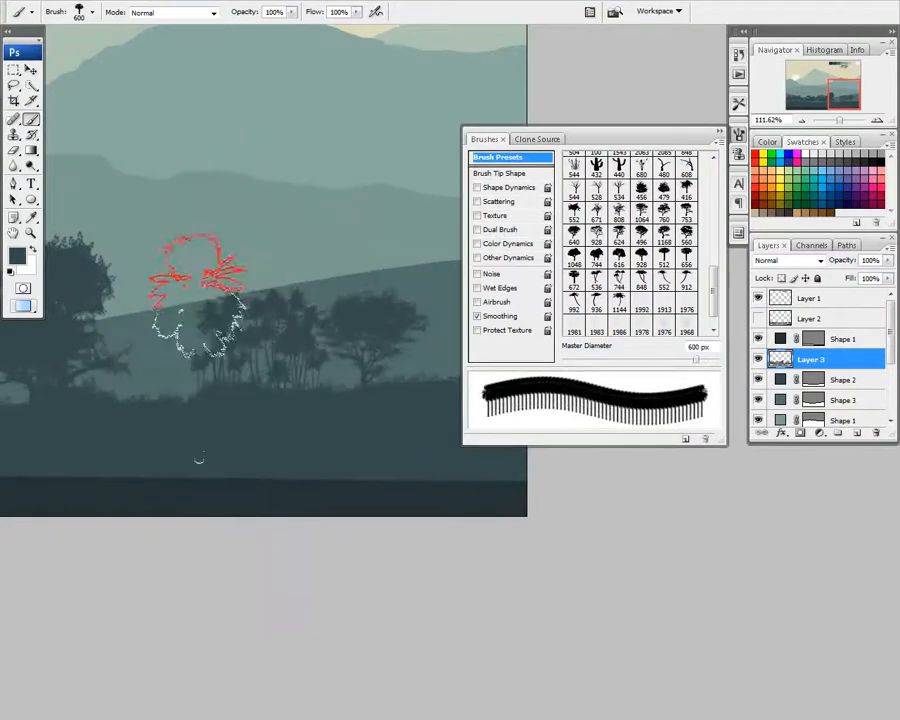
{"action": "left_click", "coordinate": [191, 345]}
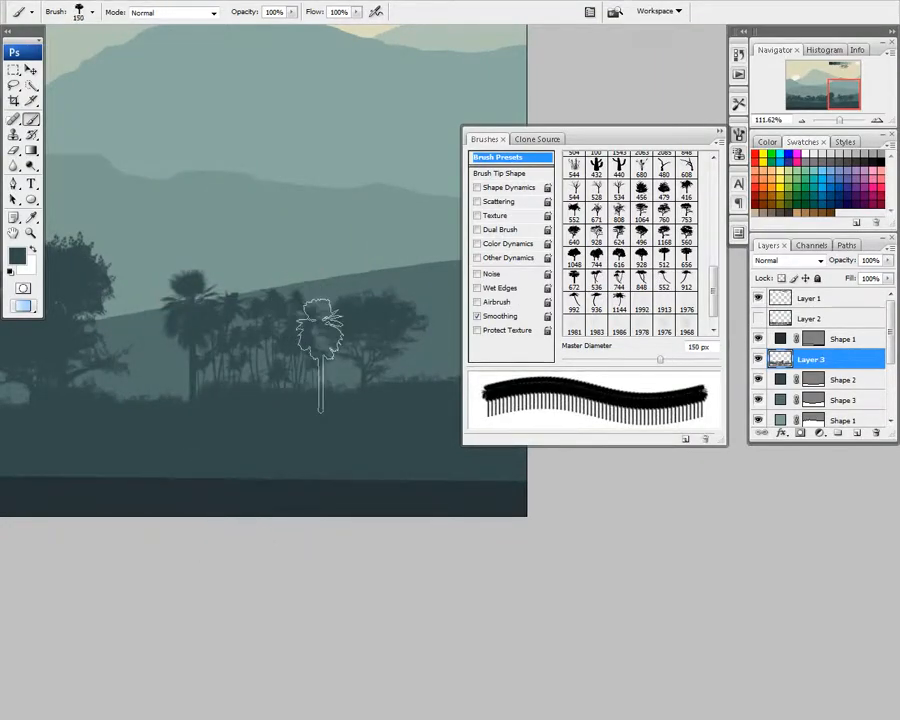
{"action": "key", "text": "bracketleft"}
{"action": "key", "text": "bracketleft"}
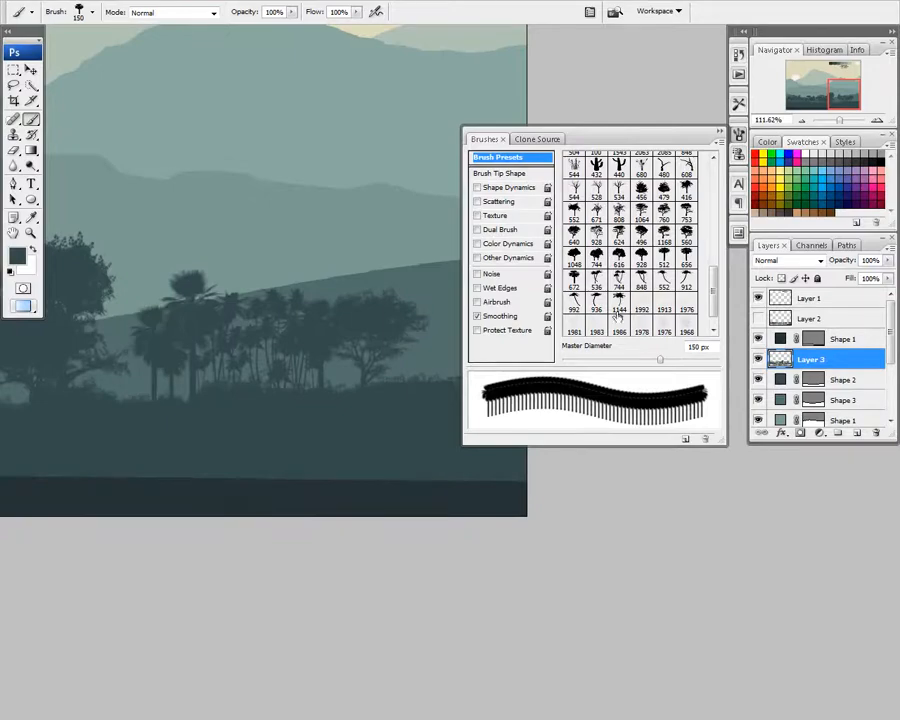
Step: Close the remaining gaps beside the palms and at the ridge's right edge with a broad-crowned tree preset at 175 and 125 px
{"action": "key", "text": "bracketright"}
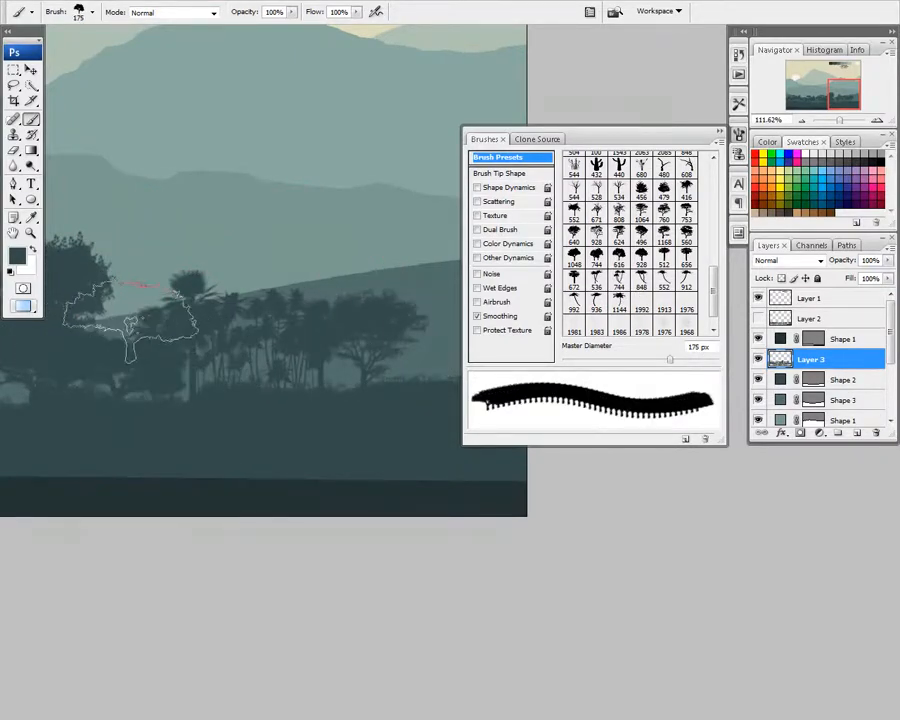
{"action": "left_click_drag", "start_coordinate": [277, 300], "coordinate": [191, 299]}
{"action": "left_click", "coordinate": [323, 350]}
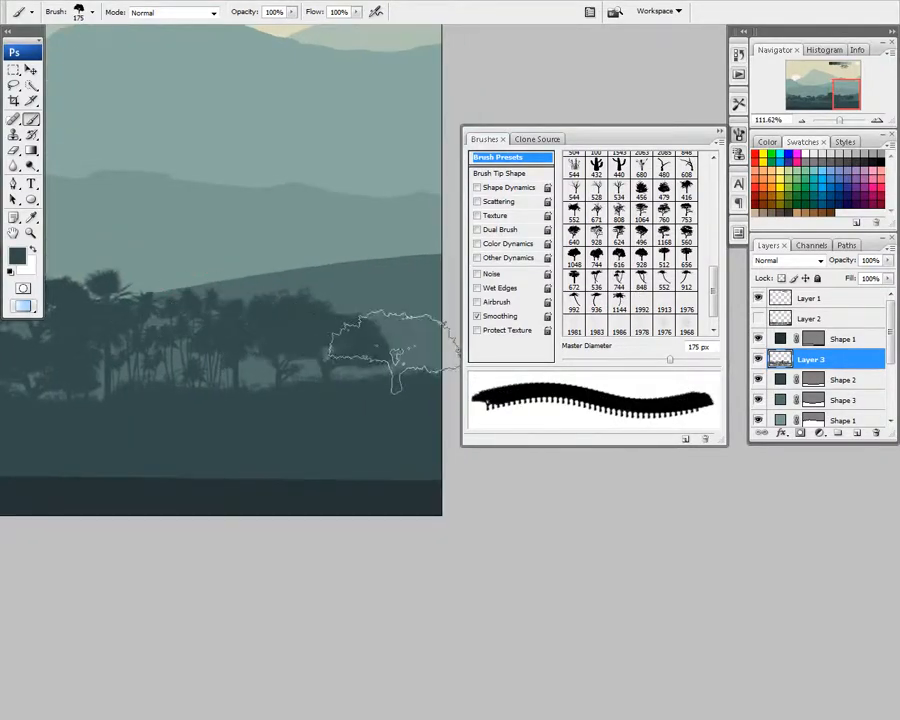
{"action": "key", "text": "bracketleft"}
{"action": "key", "text": "bracketleft"}
{"action": "left_click", "coordinate": [400, 304]}
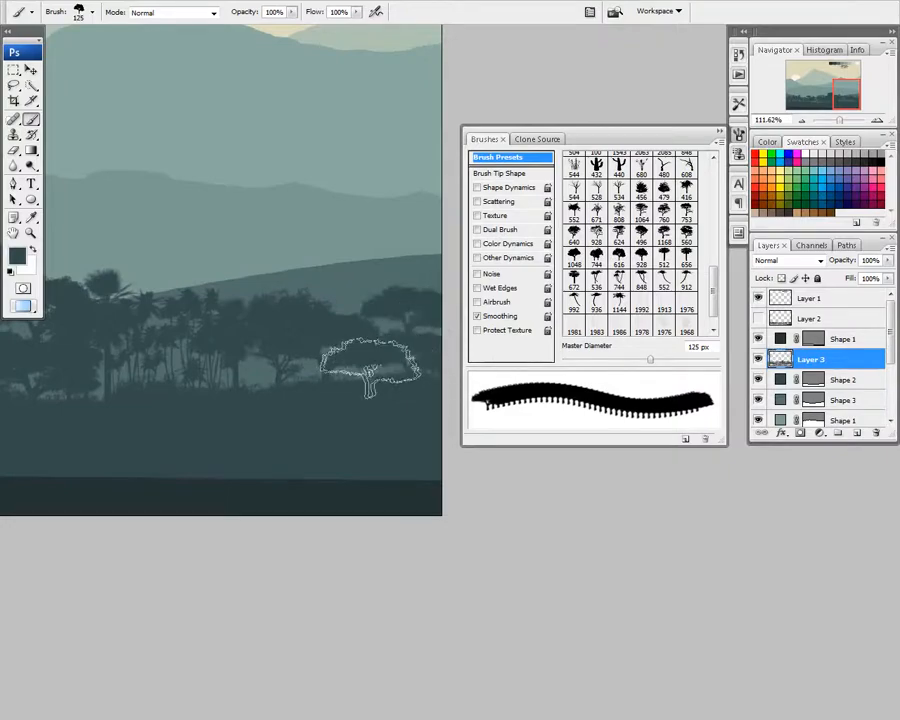
Step: Make the foreground trees on Layer 2 visible again and select the Shape 2 layer
{"action": "scroll", "coordinate": [310, 320], "scroll_direction": "down", "scroll_amount": 12}
{"action": "left_click_drag", "start_coordinate": [314, 358], "coordinate": [325, 384]}
{"action": "left_click_drag", "start_coordinate": [253, 383], "coordinate": [289, 392]}
{"action": "left_click", "coordinate": [738, 133]}
{"action": "left_click_drag", "start_coordinate": [326, 285], "coordinate": [428, 286]}
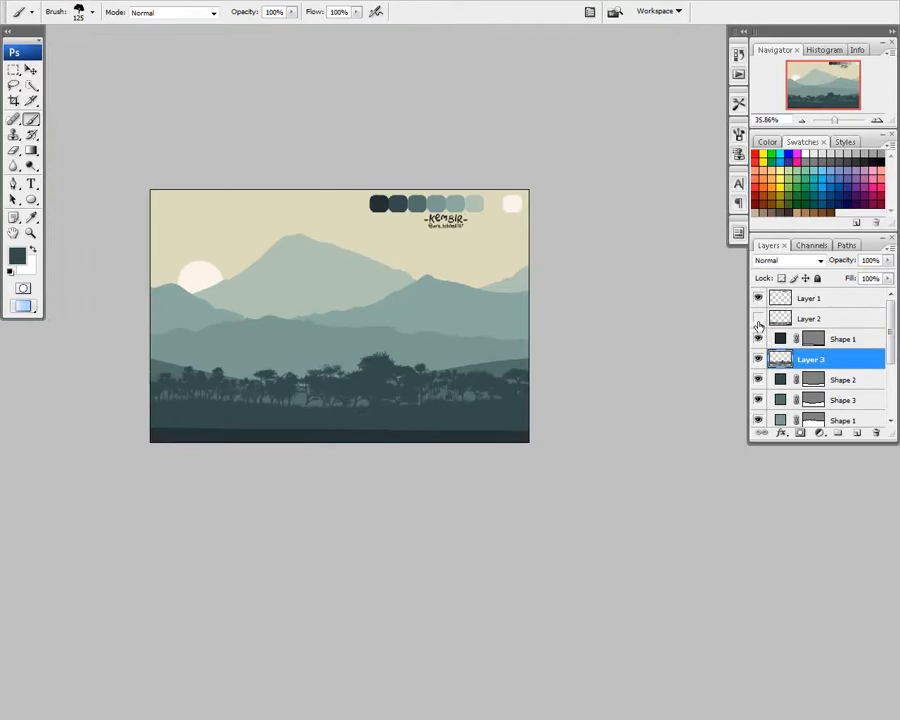
{"action": "left_click", "coordinate": [758, 319]}
{"action": "mouse_move", "coordinate": [358, 393]}
{"action": "left_mouse_down"}
{"action": "mouse_move", "coordinate": [410, 408]}
{"action": "mouse_move", "coordinate": [414, 394]}
{"action": "left_mouse_up"}
{"action": "scroll", "coordinate": [410, 408], "scroll_direction": "up", "scroll_amount": 5}
{"action": "left_click", "coordinate": [820, 380]}
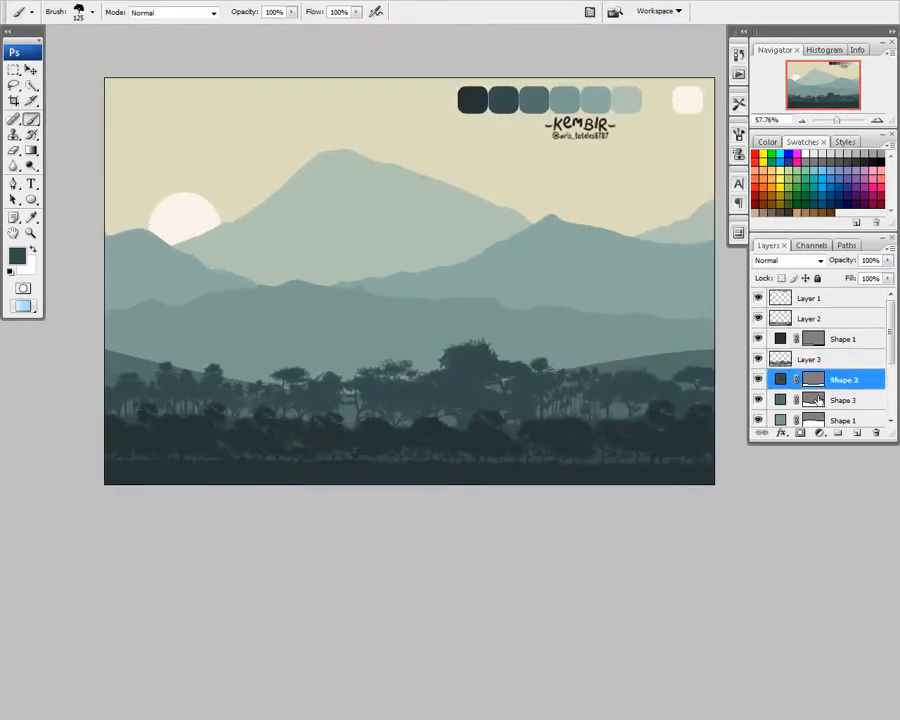
Step: Add a new empty layer directly above the Shape 3 layer
{"action": "left_click", "coordinate": [822, 400]}
{"action": "left_click", "coordinate": [857, 433]}
{"action": "left_click_drag", "start_coordinate": [504, 371], "coordinate": [524, 380]}
{"action": "scroll", "coordinate": [320, 388], "scroll_direction": "up", "scroll_amount": 2}
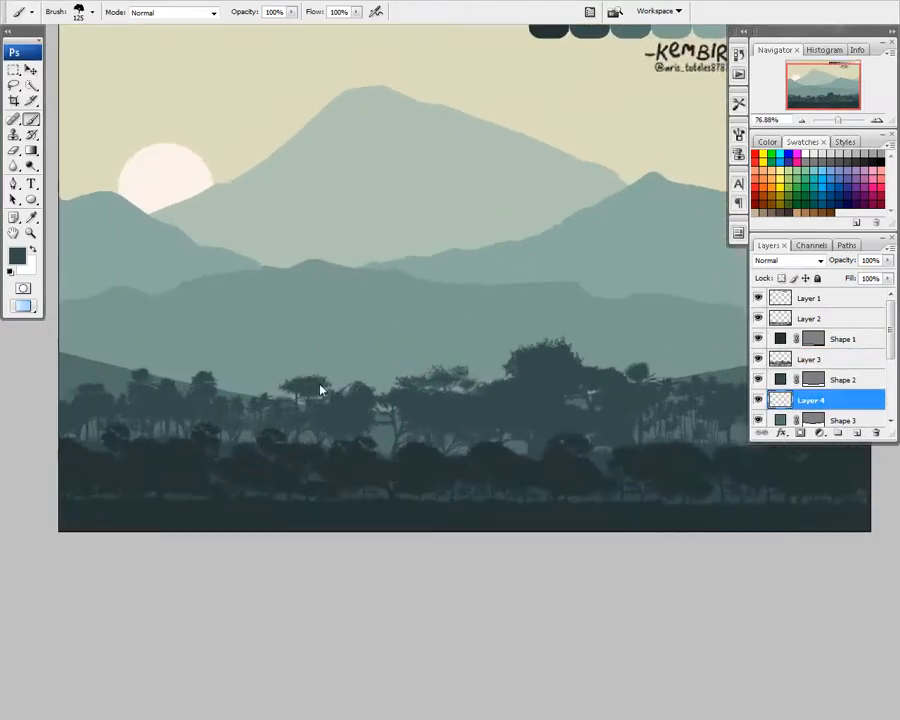
Step: Hide the tree layers Layer 2 and Layer 3, and sample the third ridge's teal as the foreground colour
{"action": "left_click_drag", "start_coordinate": [748, 384], "coordinate": [733, 387]}
{"action": "left_click", "coordinate": [759, 359]}
{"action": "mouse_move", "coordinate": [277, 396]}
{"action": "left_mouse_down"}
{"action": "mouse_move", "coordinate": [323, 396]}
{"action": "mouse_move", "coordinate": [270, 393]}
{"action": "left_mouse_up"}
{"action": "left_click", "coordinate": [18, 254]}
{"action": "left_click", "coordinate": [107, 397]}
{"action": "left_click", "coordinate": [488, 462]}
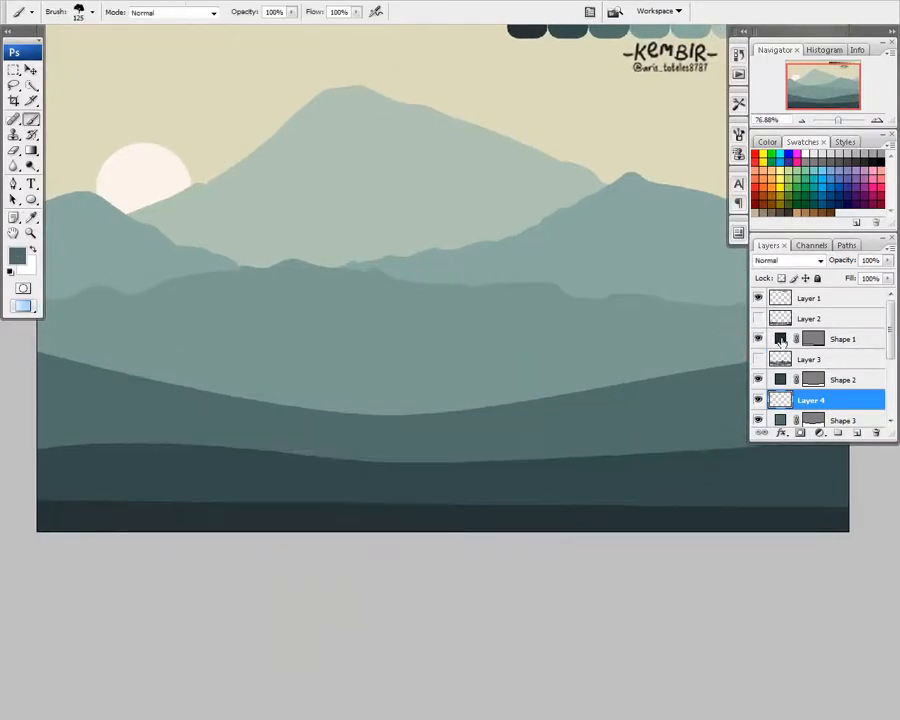
Step: Bring up the list of brush presets for painting trees on the third ridge
{"action": "left_click_drag", "start_coordinate": [449, 408], "coordinate": [494, 410]}
{"action": "left_click_drag", "start_coordinate": [369, 391], "coordinate": [359, 400]}
{"action": "left_click", "coordinate": [736, 138]}
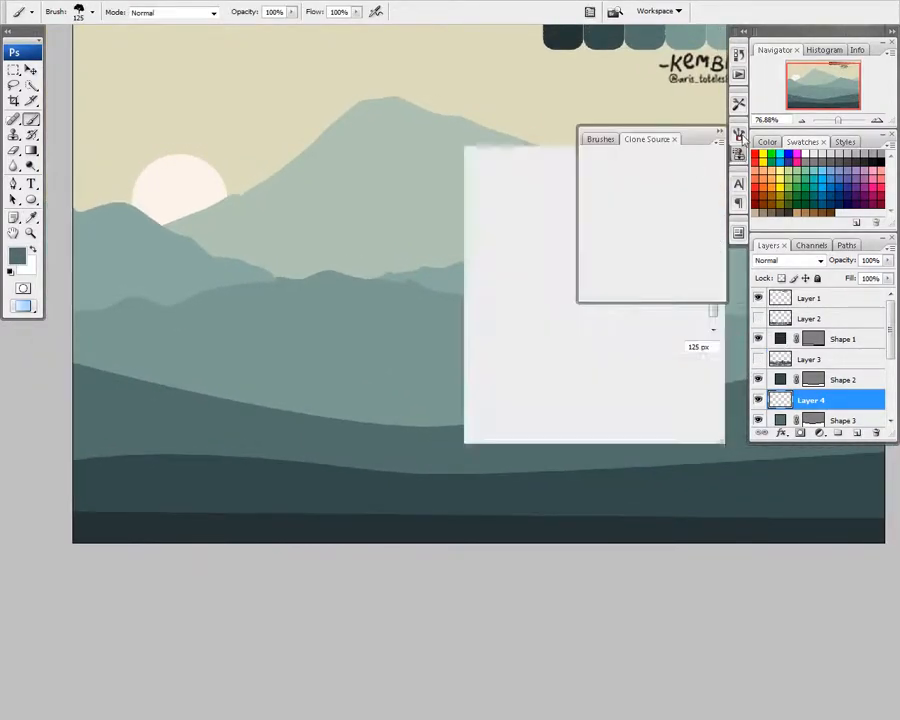
{"action": "left_click_drag", "start_coordinate": [261, 300], "coordinate": [288, 303]}
{"action": "scroll", "coordinate": [191, 384], "scroll_direction": "up", "scroll_amount": 2}
{"action": "scroll", "coordinate": [573, 264], "scroll_direction": "up", "scroll_amount": 1}
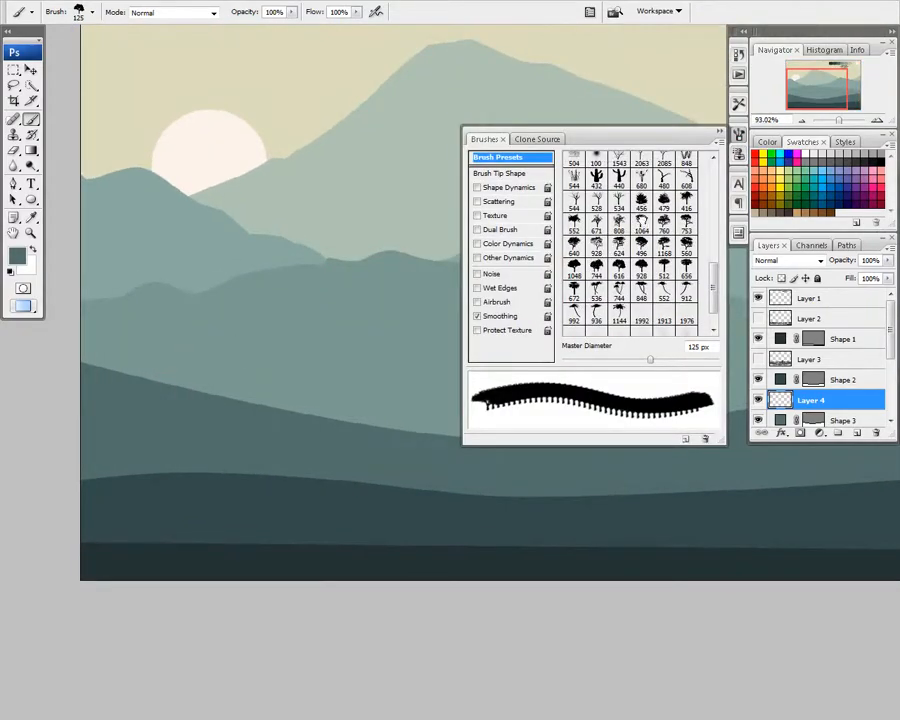
Step: Try a spiky conifer preset at 150 px, stamping one tree on the third ridge's left slope
{"action": "left_click", "coordinate": [637, 220]}
{"action": "key", "text": "bracketleft"}
{"action": "key", "text": "bracketleft"}
{"action": "left_click", "coordinate": [638, 199]}
{"action": "key", "text": "bracketleft"}
{"action": "key", "text": "bracketleft"}
{"action": "key", "text": "bracketleft"}
{"action": "key", "text": "bracketleft"}
{"action": "key", "text": "bracketleft"}
{"action": "key", "text": "bracketleft"}
{"action": "key", "text": "bracketleft"}
{"action": "key", "text": "bracketleft"}
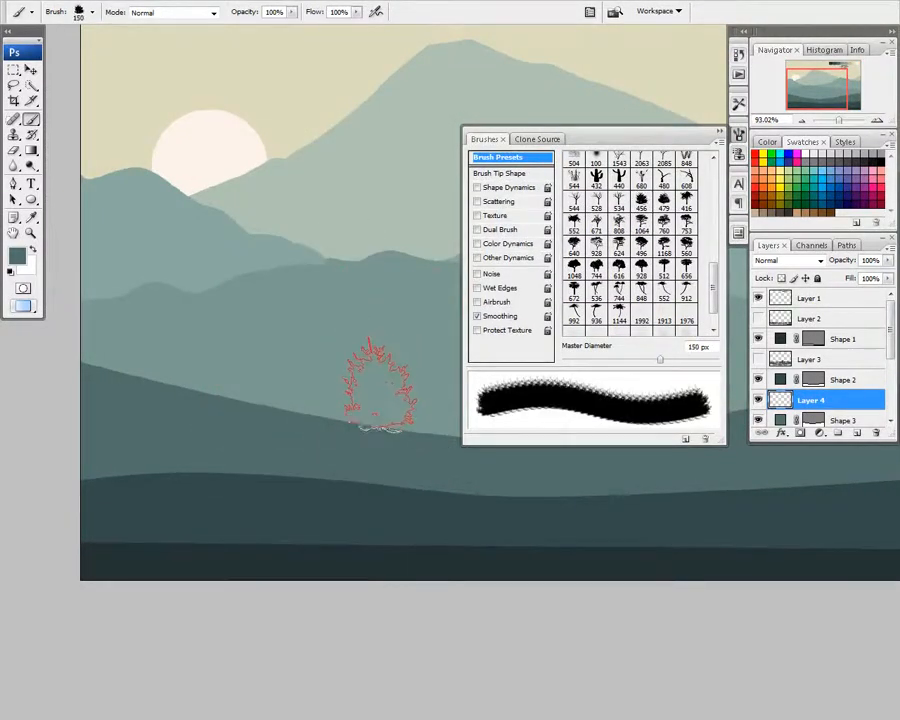
{"action": "left_click", "coordinate": [378, 395]}
Step: Try the neighbouring conifer preset at 125 px, stamping two trees left of the first conifer
{"action": "left_click", "coordinate": [662, 203]}
{"action": "key", "text": "bracketleft"}
{"action": "key", "text": "bracketleft"}
{"action": "key", "text": "bracketleft"}
{"action": "key", "text": "bracketleft"}
{"action": "key", "text": "bracketleft"}
{"action": "key", "text": "bracketleft"}
{"action": "key", "text": "bracketleft"}
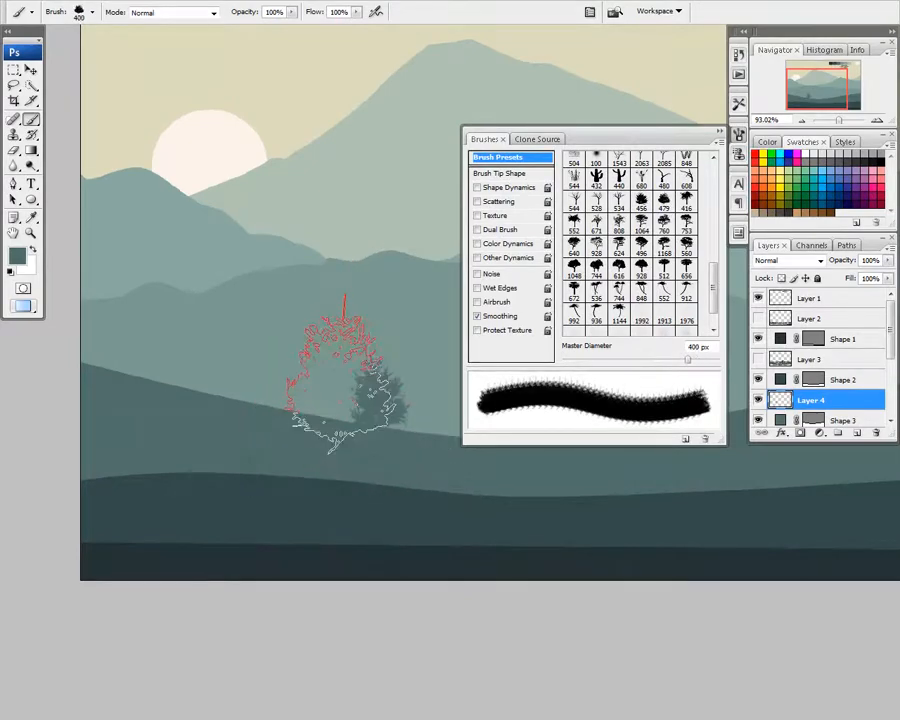
{"action": "left_click", "coordinate": [293, 386]}
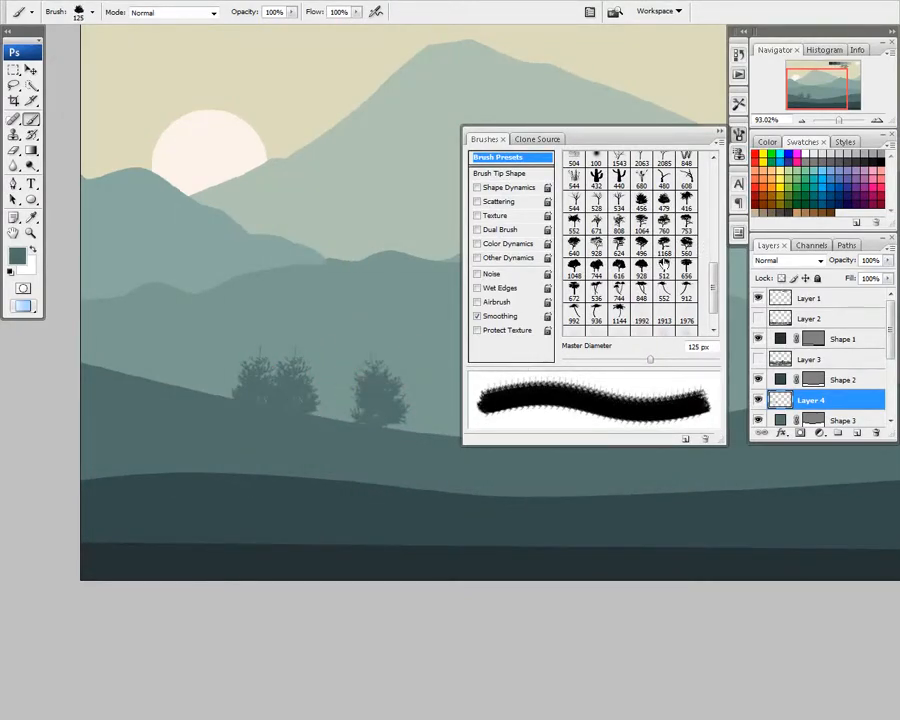
Step: Switch to the slender round-crowned tree preset with a low side branch and set its size to 175 px
{"action": "left_click", "coordinate": [663, 264]}
{"action": "key", "text": "bracketleft"}
{"action": "key", "text": "bracketleft"}
{"action": "key", "text": "bracketleft"}
{"action": "key", "text": "bracketleft"}
{"action": "key", "text": "bracketleft"}
{"action": "key", "text": "bracketleft"}
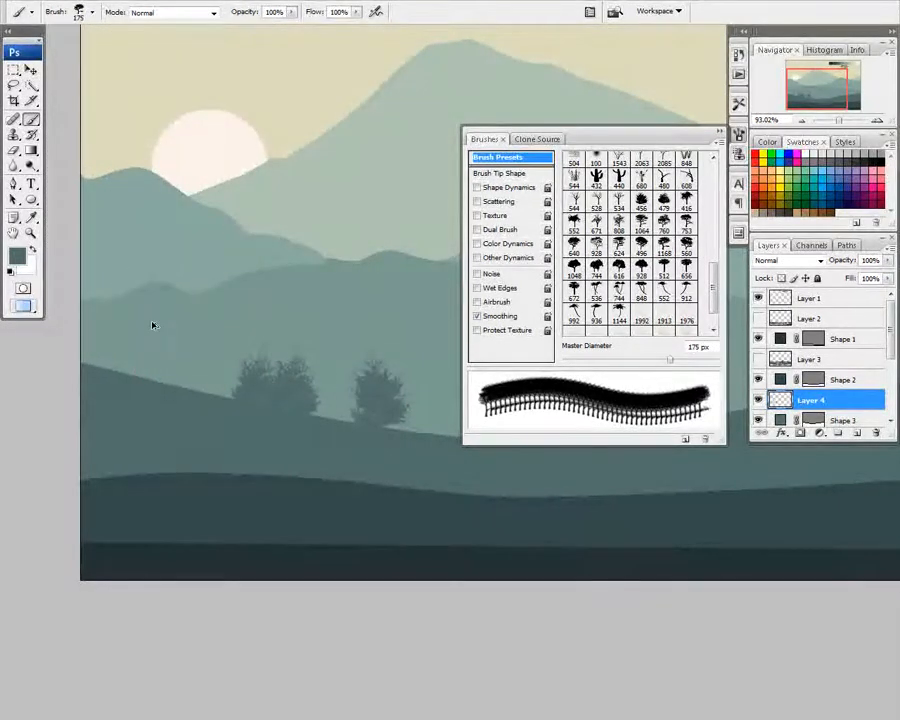
Step: Undo the conifer stamps on the third ridge
{"action": "key", "text": "ctrl+alt+z"}
{"action": "key", "text": "ctrl+alt+z"}
{"action": "key", "text": "ctrl+alt+z"}
{"action": "key", "text": "ctrl+shift+z"}
{"action": "key", "text": "ctrl+shift+z"}
{"action": "key", "text": "ctrl+shift+z"}
{"action": "key", "text": "ctrl+alt+z"}
{"action": "key", "text": "ctrl+alt+z"}
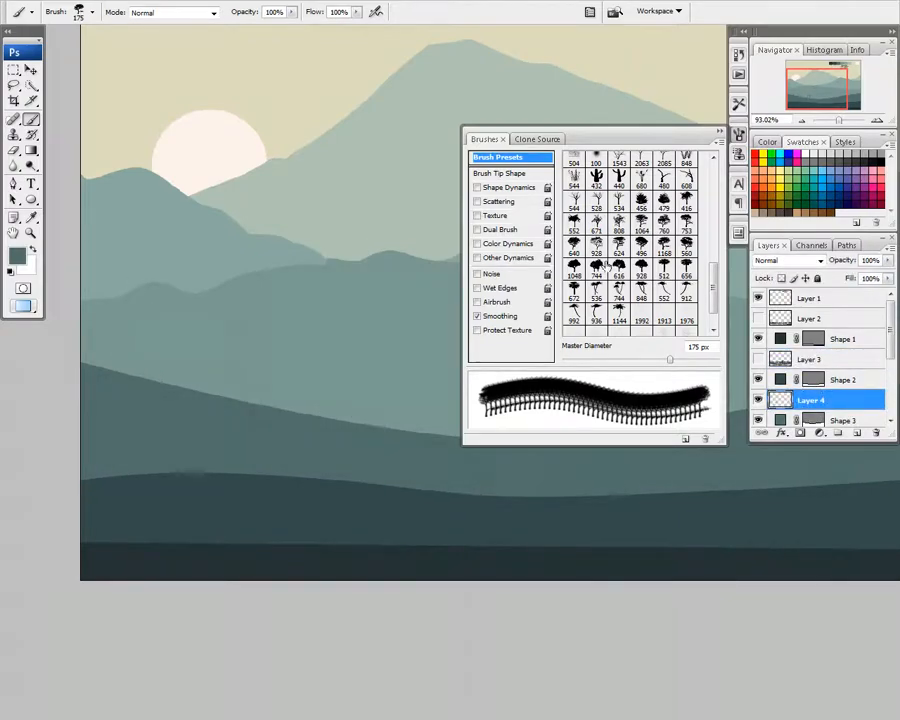
Step: Stamp round-crowned trees at 175 px spaced along the third ridge, with a close pair at its left end
{"action": "left_click", "coordinate": [224, 343]}
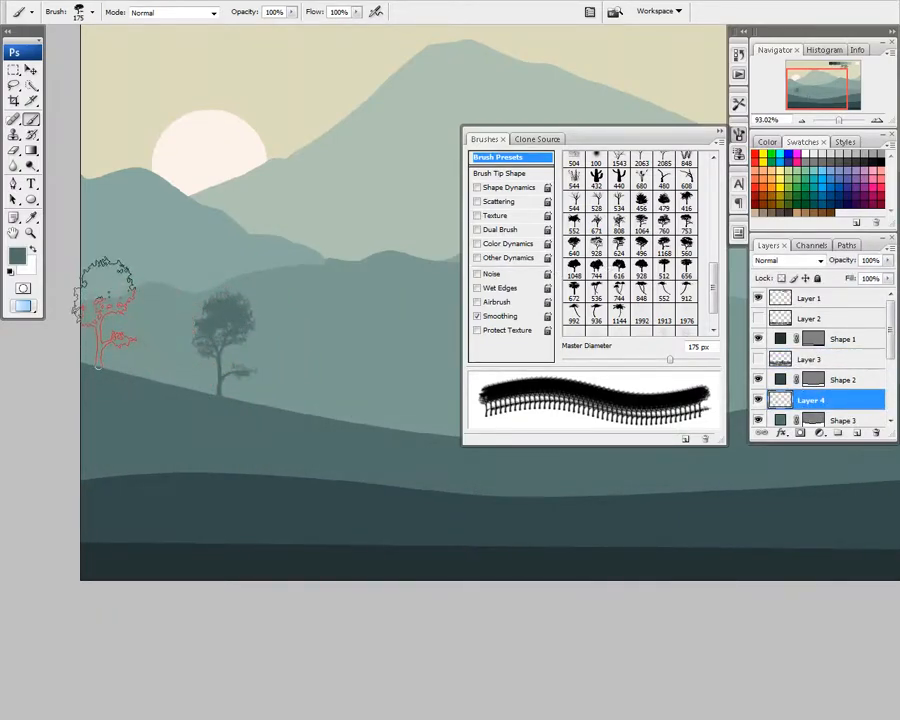
{"action": "left_click", "coordinate": [106, 312]}
{"action": "left_click_drag", "start_coordinate": [190, 313], "coordinate": [185, 312]}
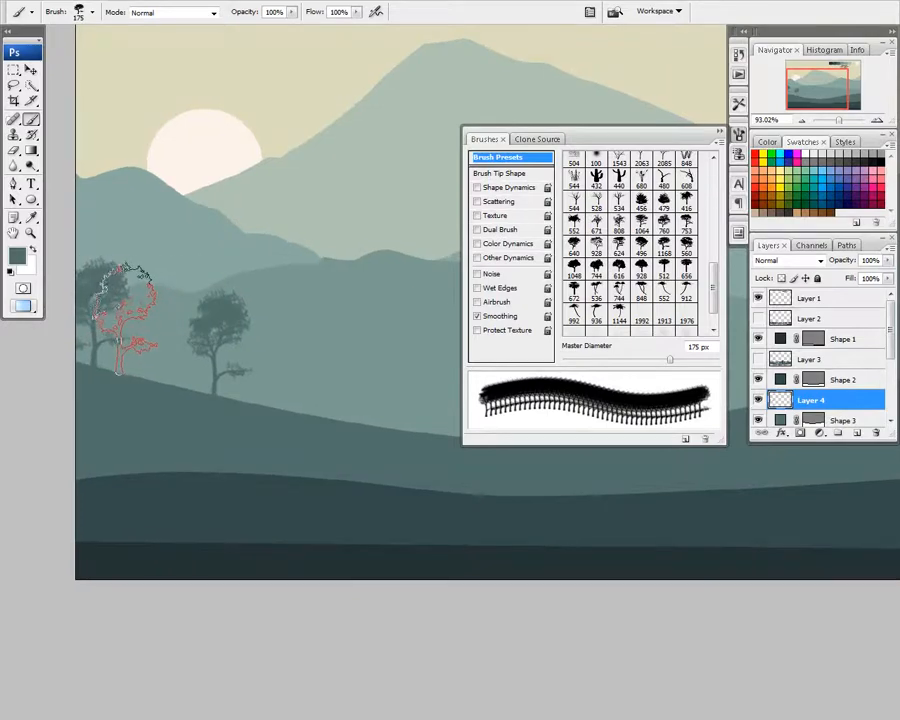
{"action": "left_click", "coordinate": [432, 378]}
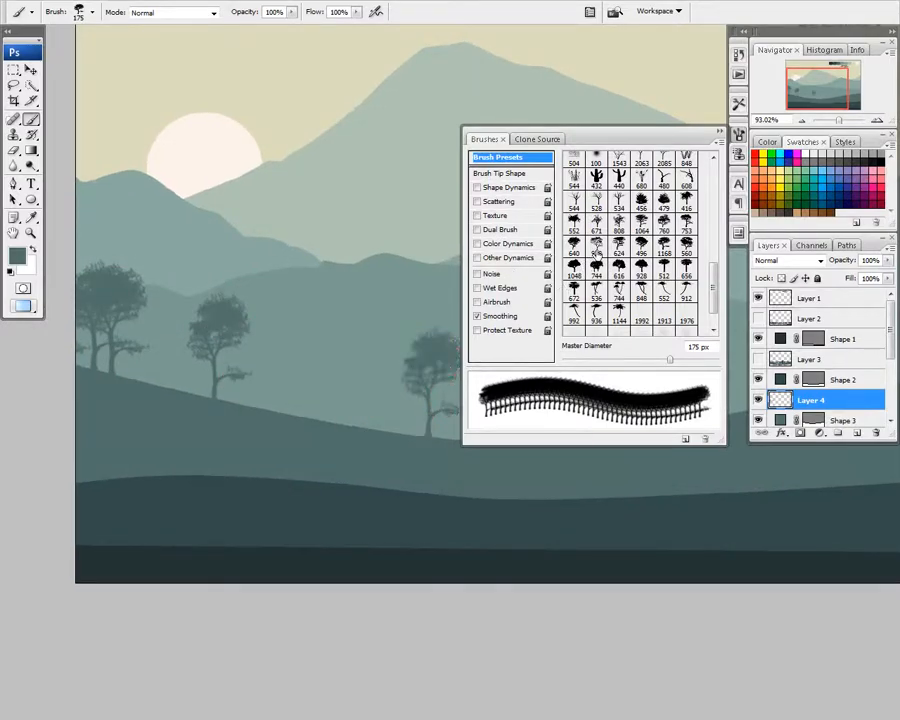
{"action": "mouse_move", "coordinate": [445, 355]}
{"action": "left_mouse_down"}
{"action": "mouse_move", "coordinate": [219, 362]}
{"action": "mouse_move", "coordinate": [142, 385]}
{"action": "left_mouse_up"}
{"action": "left_click", "coordinate": [253, 371]}
{"action": "left_click", "coordinate": [369, 345]}
{"action": "mouse_move", "coordinate": [369, 345]}
{"action": "left_mouse_down"}
{"action": "mouse_move", "coordinate": [230, 353]}
{"action": "mouse_move", "coordinate": [334, 343]}
{"action": "left_mouse_up"}
{"action": "left_click", "coordinate": [342, 341]}
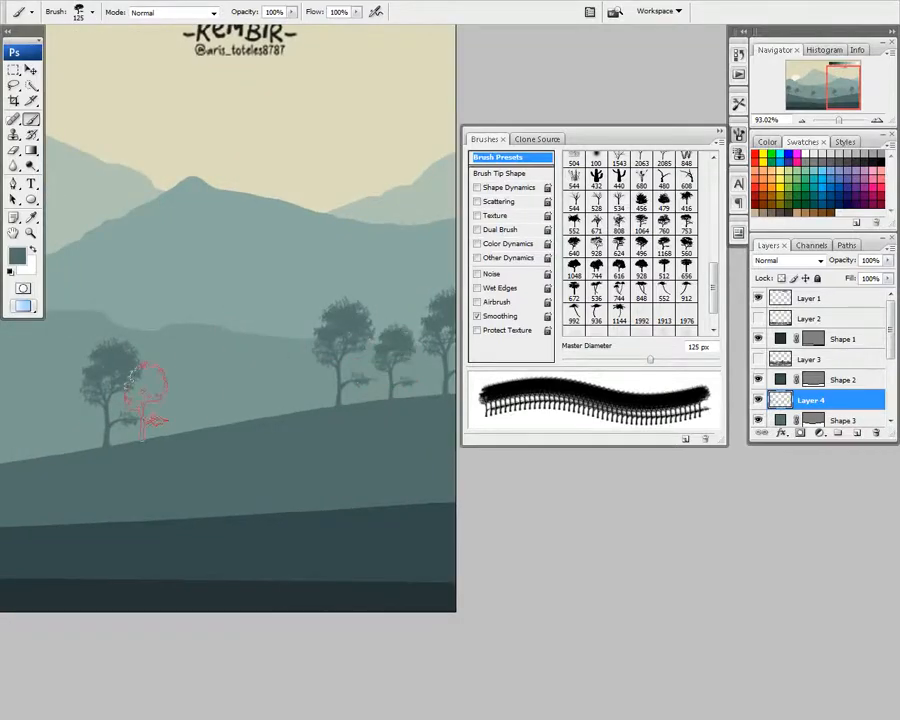
Step: Add smaller round-crowned trees at 125 px beside the large ones along the third ridge
{"action": "left_click_drag", "start_coordinate": [174, 404], "coordinate": [355, 386]}
{"action": "left_click", "coordinate": [298, 386]}
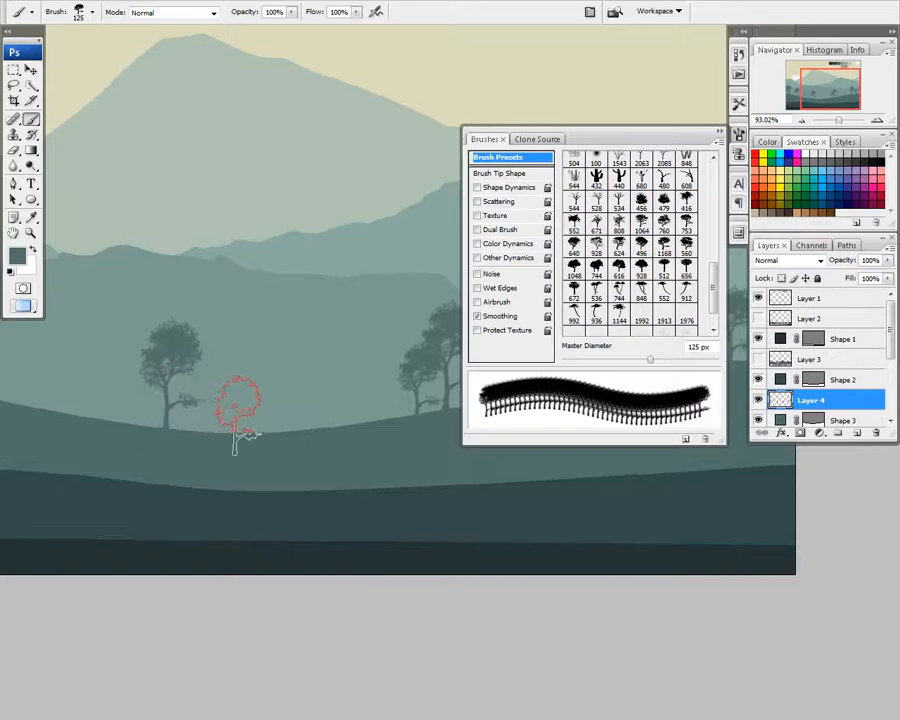
{"action": "left_click_drag", "start_coordinate": [238, 415], "coordinate": [358, 418]}
{"action": "left_click_drag", "start_coordinate": [102, 375], "coordinate": [210, 378]}
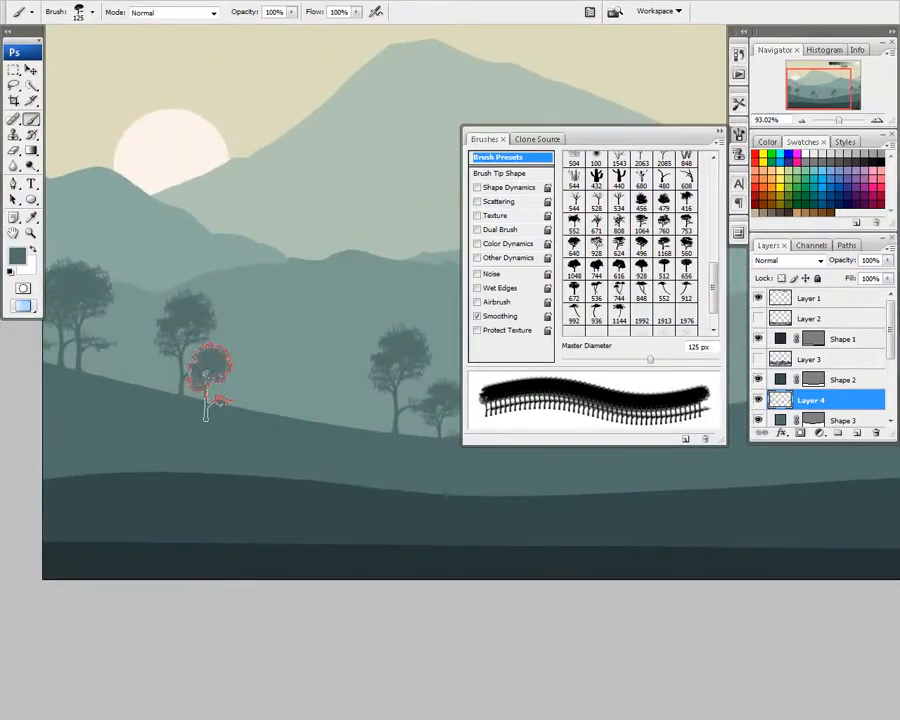
{"action": "left_click", "coordinate": [310, 400]}
{"action": "left_click_drag", "start_coordinate": [310, 400], "coordinate": [255, 400]}
Step: Stamp the wide-crowned two-trunk tree preset at 200 px low along the left slope so mainly its crowns rise above the ridge
{"action": "key", "text": "p"}
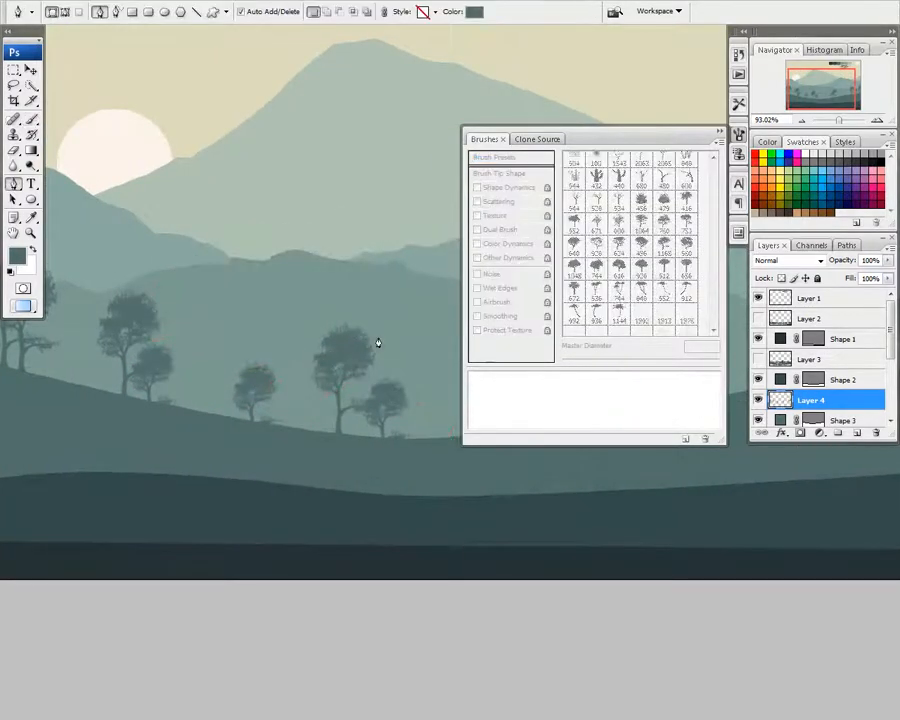
{"action": "key", "text": "b"}
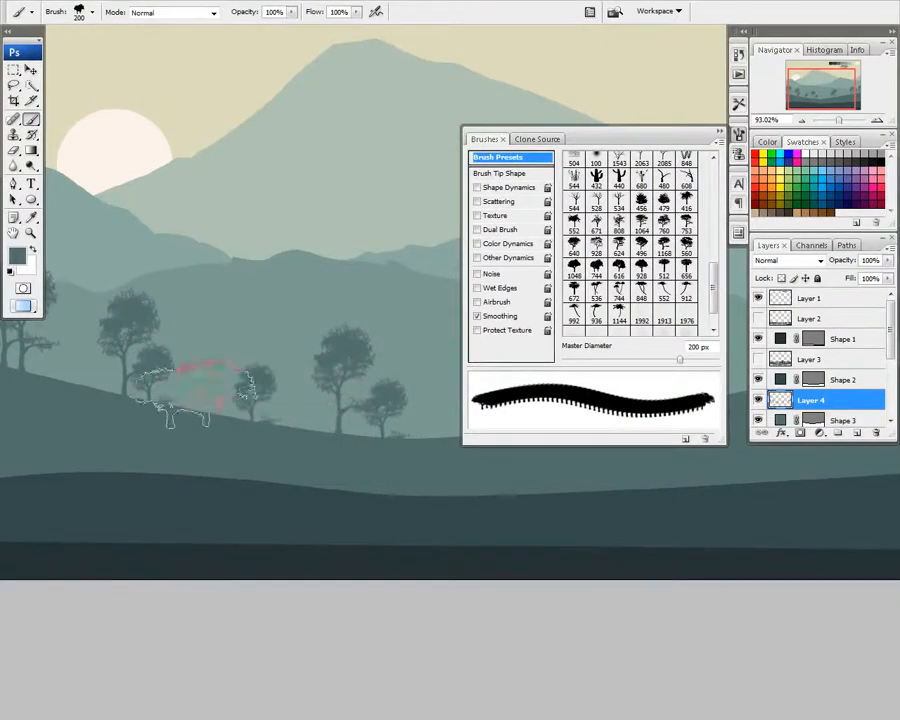
{"action": "left_click_drag", "start_coordinate": [195, 398], "coordinate": [289, 382]}
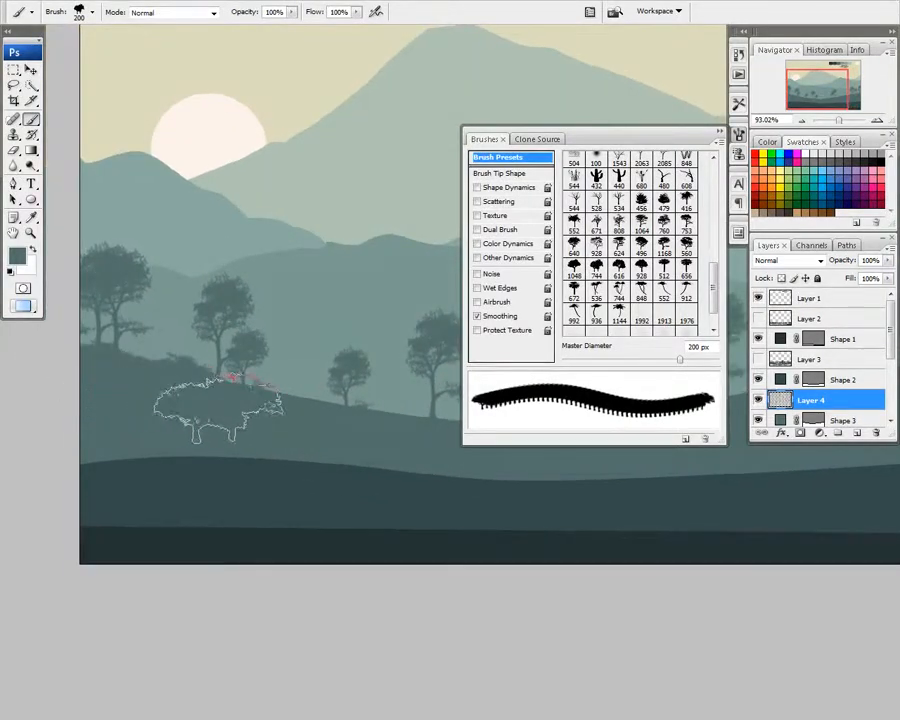
{"action": "left_click_drag", "start_coordinate": [336, 436], "coordinate": [246, 429]}
{"action": "left_click_drag", "start_coordinate": [103, 337], "coordinate": [191, 341]}
{"action": "left_click_drag", "start_coordinate": [407, 375], "coordinate": [320, 362]}
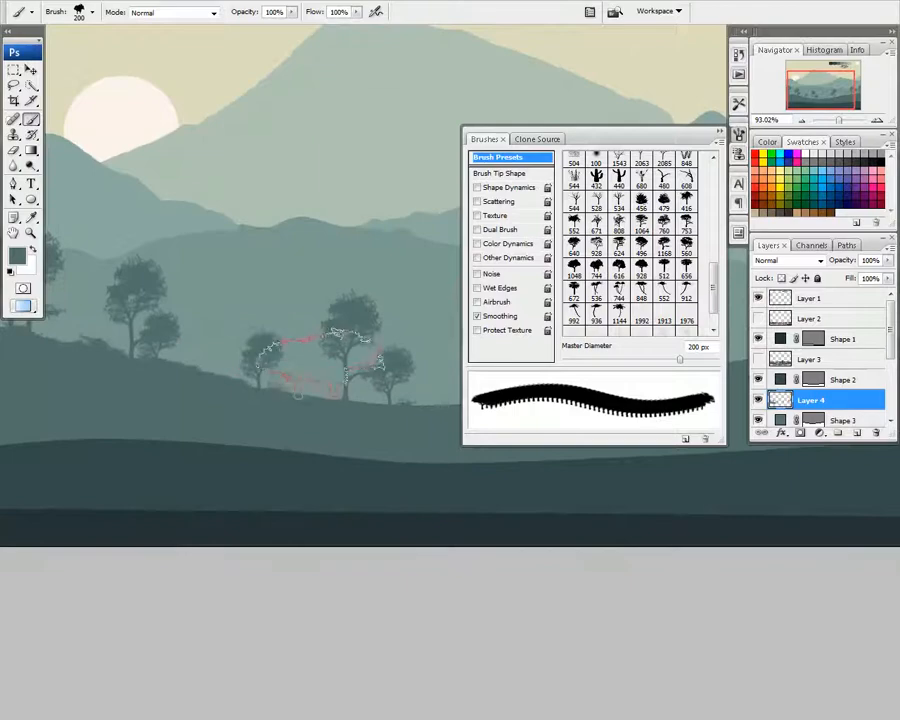
Step: Stack two wide-crowned trees at 200 px, one above the other, left of the tree pair right of the valley
{"action": "left_click_drag", "start_coordinate": [430, 362], "coordinate": [148, 369]}
{"action": "left_click", "coordinate": [244, 371]}
{"action": "left_click_drag", "start_coordinate": [244, 373], "coordinate": [252, 381]}
{"action": "left_click", "coordinate": [249, 339]}
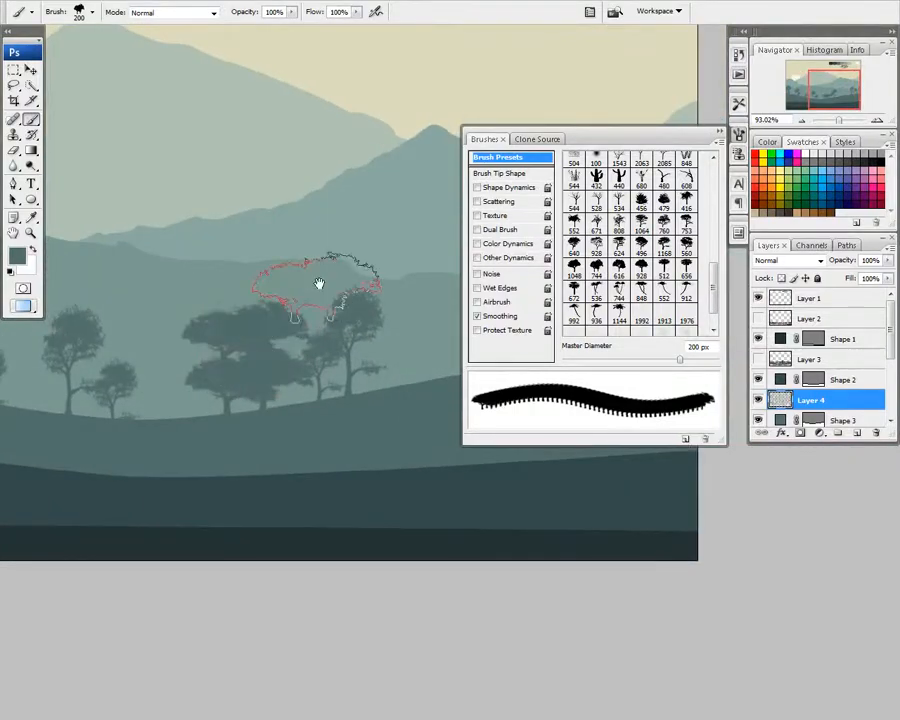
Step: Stack two more wide-crowned trees at 200 px farther right on the ridge and stamp one low at the right edge
{"action": "left_click_drag", "start_coordinate": [319, 284], "coordinate": [258, 284]}
{"action": "left_click_drag", "start_coordinate": [427, 346], "coordinate": [328, 360]}
{"action": "left_click", "coordinate": [339, 350]}
{"action": "left_click", "coordinate": [335, 305]}
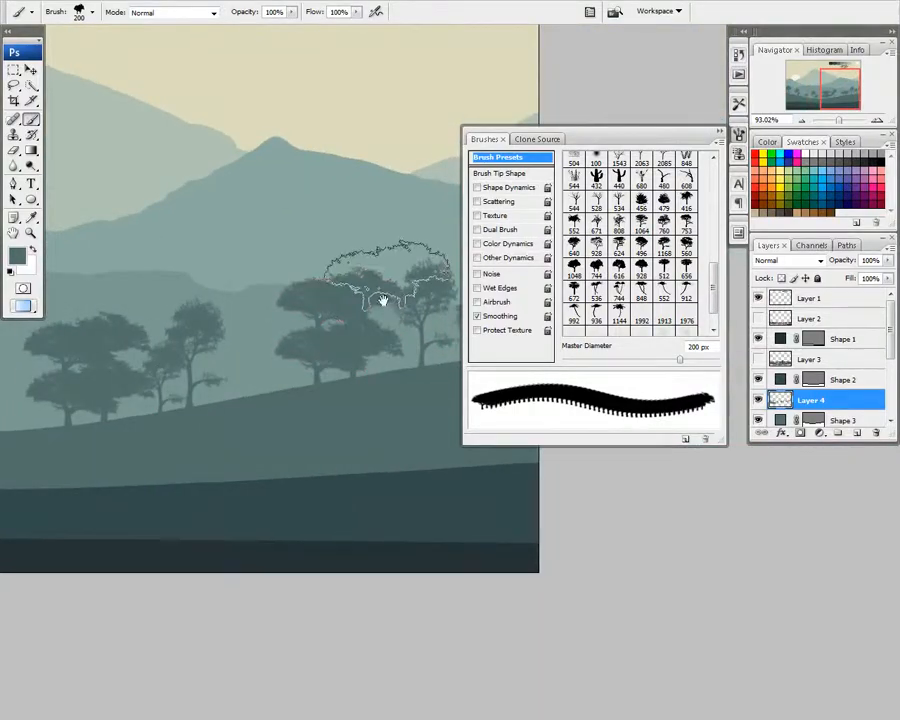
{"action": "left_click_drag", "start_coordinate": [383, 300], "coordinate": [272, 290]}
{"action": "left_click_drag", "start_coordinate": [376, 365], "coordinate": [336, 376]}
{"action": "left_click", "coordinate": [338, 375]}
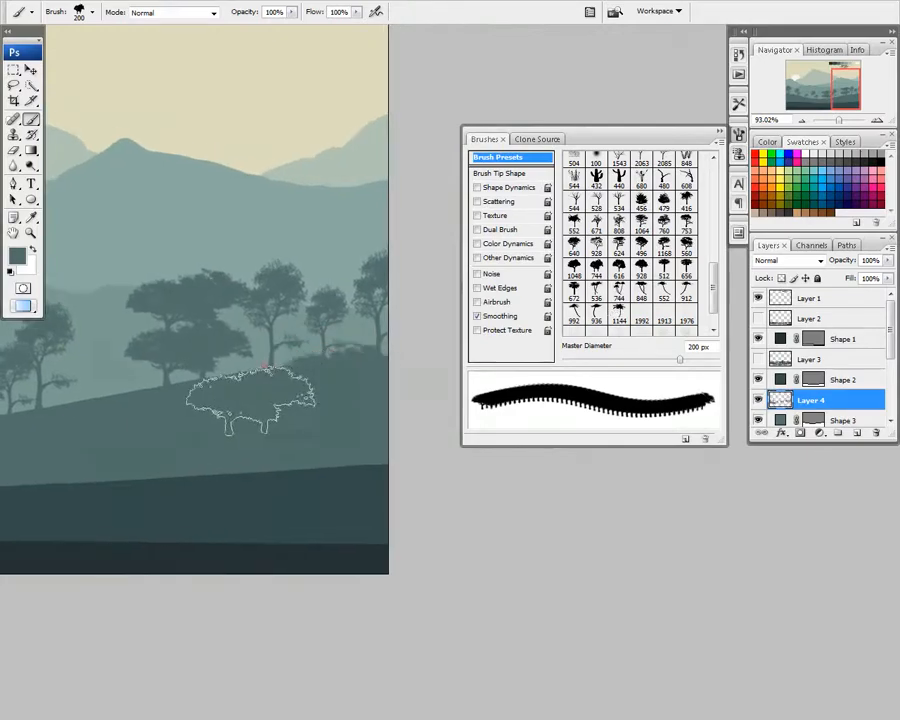
Step: Stamp a full-crowned single-trunk tree from the 560 preset at 200 px near the third ridge's right edge
{"action": "left_click", "coordinate": [682, 247]}
{"action": "key", "text": "bracketleft"}
{"action": "key", "text": "bracketleft"}
{"action": "key", "text": "bracketleft"}
{"action": "key", "text": "bracketleft"}
{"action": "key", "text": "bracketleft"}
{"action": "left_click", "coordinate": [341, 295]}
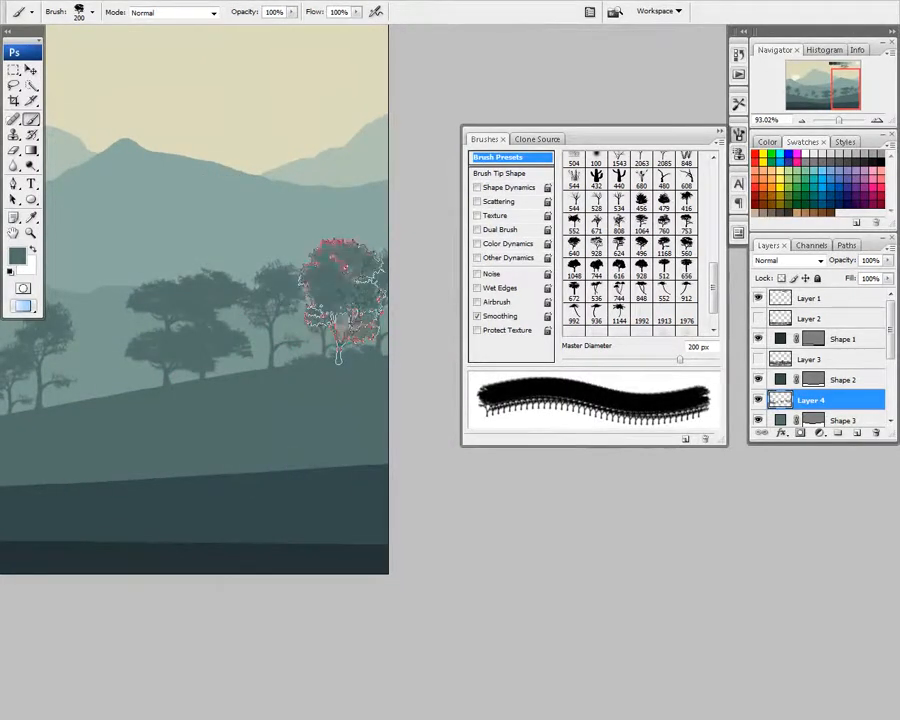
Step: Fill the gaps between the trees on the ridge's right half with the same full-crowned tree at 125 px
{"action": "left_click_drag", "start_coordinate": [194, 376], "coordinate": [339, 376]}
{"action": "key", "text": "bracketleft"}
{"action": "key", "text": "bracketleft"}
{"action": "key", "text": "bracketleft"}
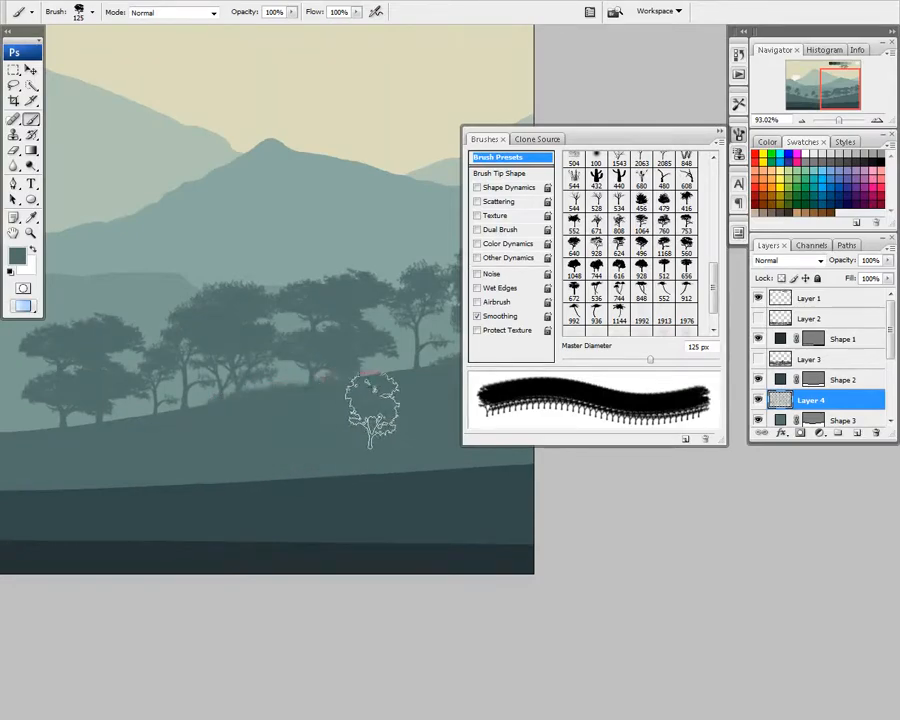
{"action": "mouse_move", "coordinate": [402, 409]}
{"action": "left_mouse_down"}
{"action": "mouse_move", "coordinate": [360, 416]}
{"action": "mouse_move", "coordinate": [338, 440]}
{"action": "mouse_move", "coordinate": [292, 448]}
{"action": "left_mouse_up"}
Step: Thicken the right-hand tree group out to the canvas edge and at its left end with full-crowned trees at 100 px
{"action": "key", "text": "bracketleft"}
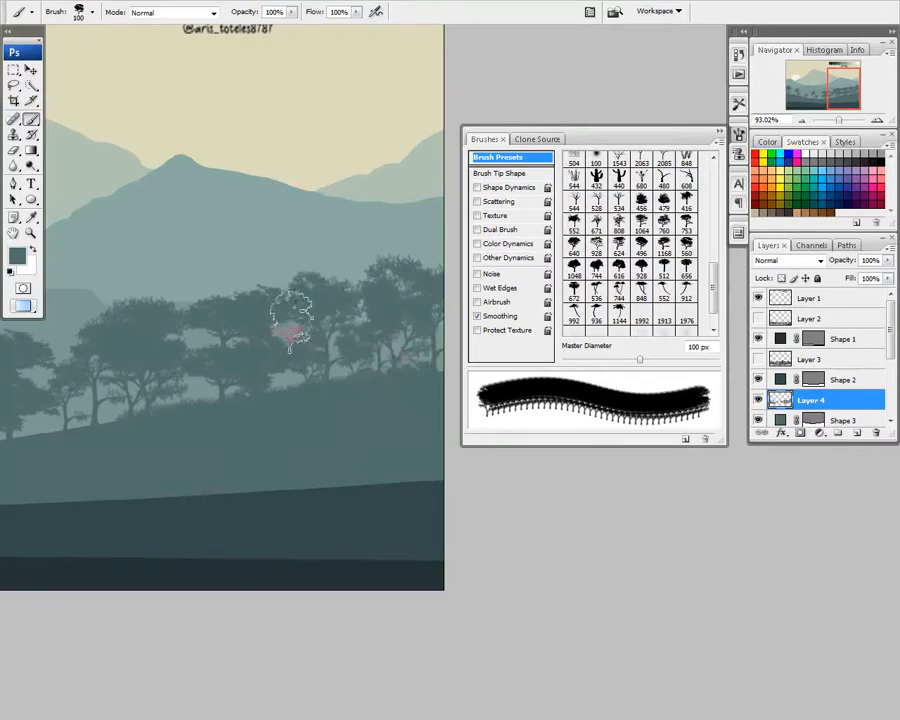
{"action": "left_click_drag", "start_coordinate": [390, 305], "coordinate": [310, 320]}
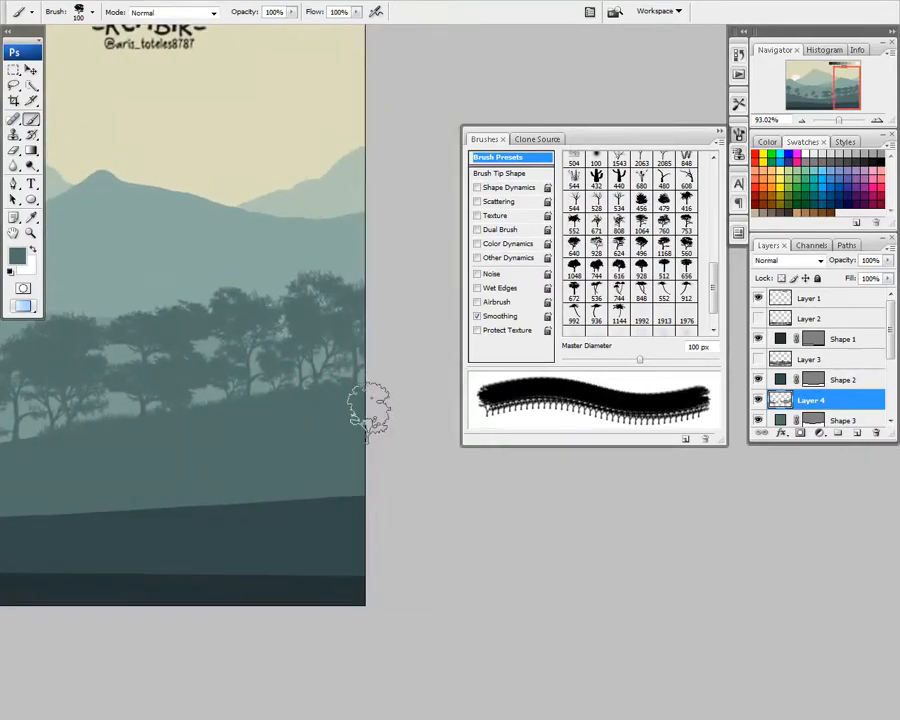
{"action": "left_click_drag", "start_coordinate": [95, 398], "coordinate": [268, 395]}
{"action": "left_click_drag", "start_coordinate": [173, 415], "coordinate": [345, 379]}
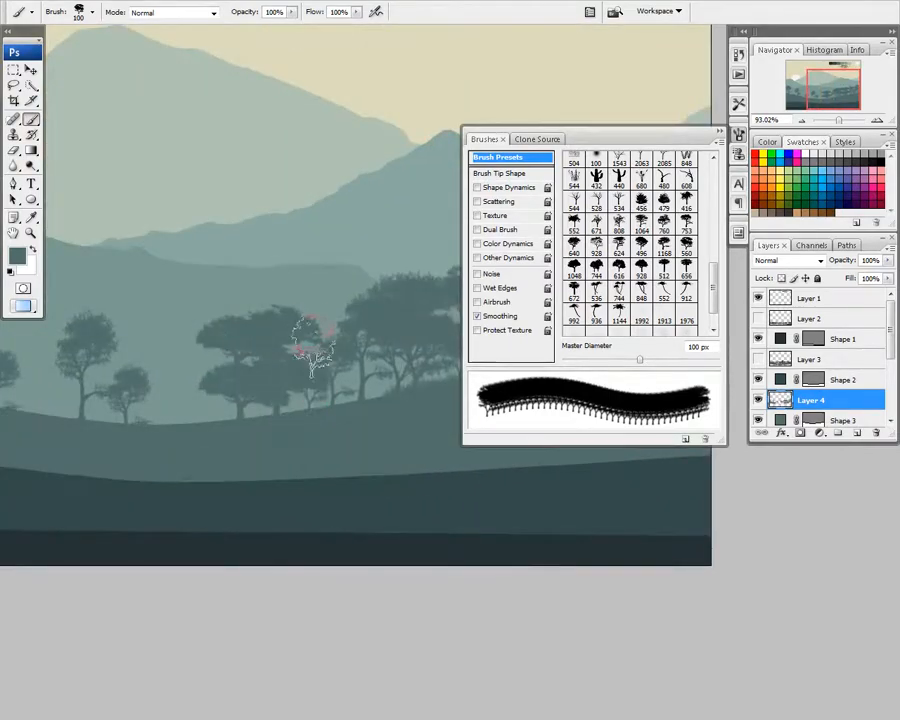
{"action": "left_click_drag", "start_coordinate": [241, 367], "coordinate": [304, 355]}
{"action": "left_click_drag", "start_coordinate": [425, 413], "coordinate": [362, 424]}
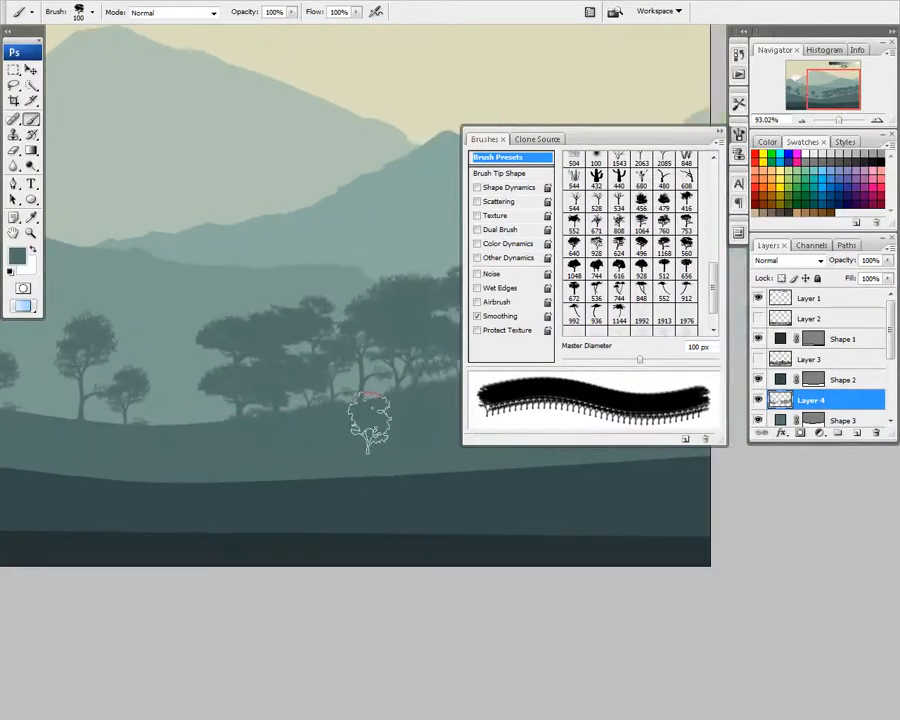
Step: Stamp small full-crowned trees at 100 px in the ridge's central dip, around the existing tree pair
{"action": "left_click_drag", "start_coordinate": [294, 457], "coordinate": [438, 460]}
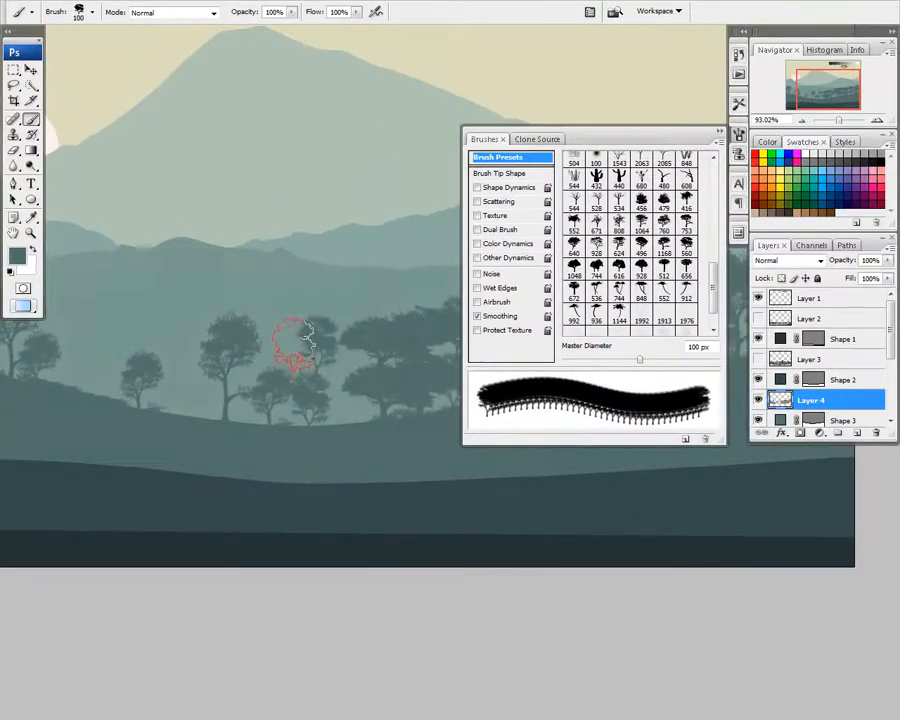
{"action": "left_click_drag", "start_coordinate": [341, 398], "coordinate": [315, 397]}
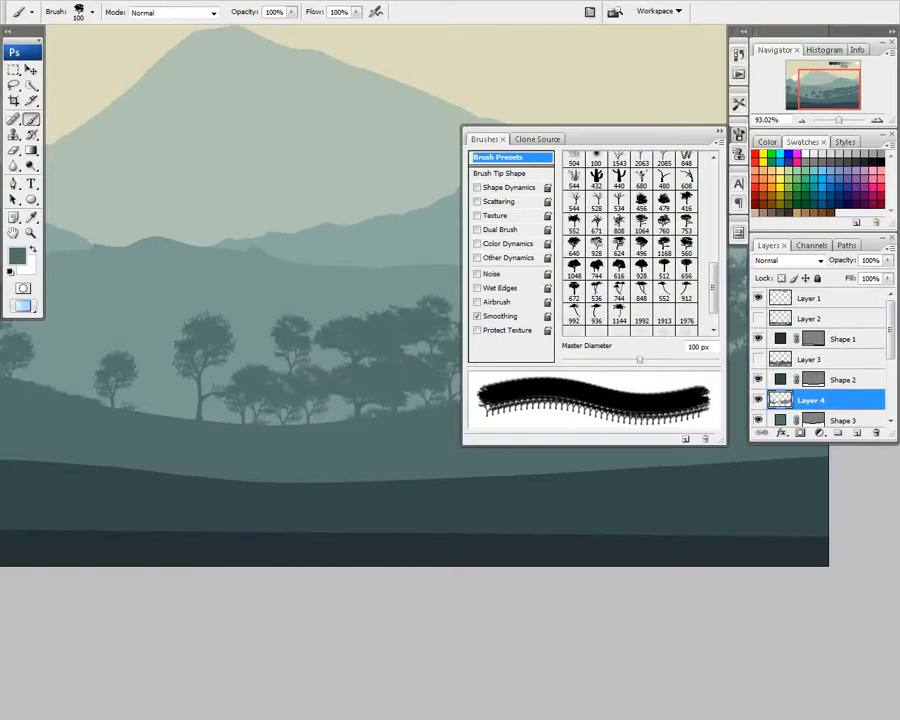
{"action": "left_click_drag", "start_coordinate": [344, 440], "coordinate": [459, 439]}
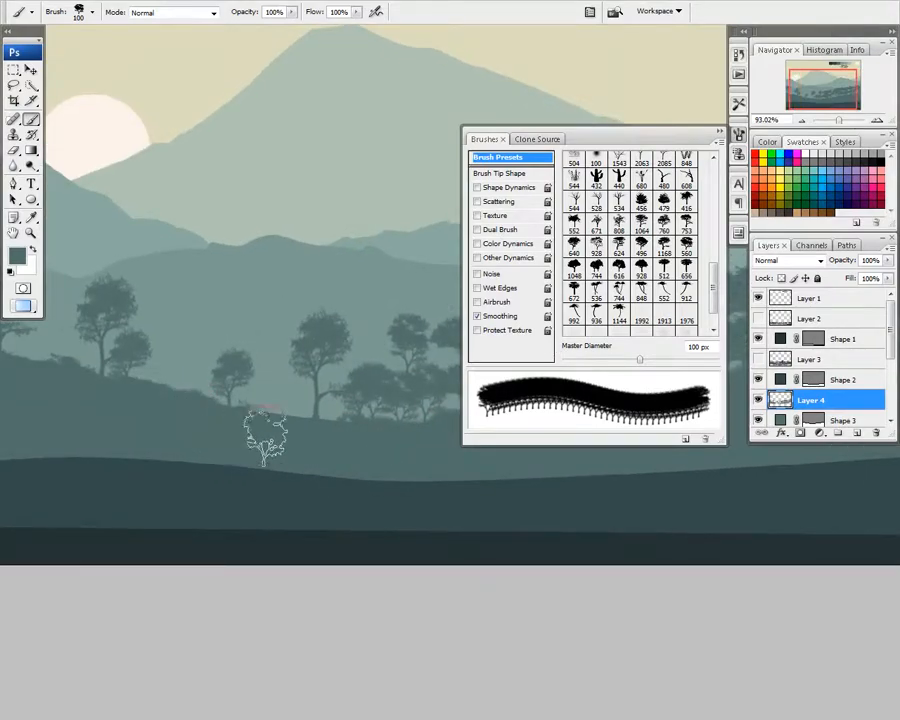
Step: Fill the third ridge's left slope with spreading trees from the 640 preset at 175, 150 and 125 px
{"action": "left_click", "coordinate": [595, 268]}
{"action": "left_click", "coordinate": [574, 268]}
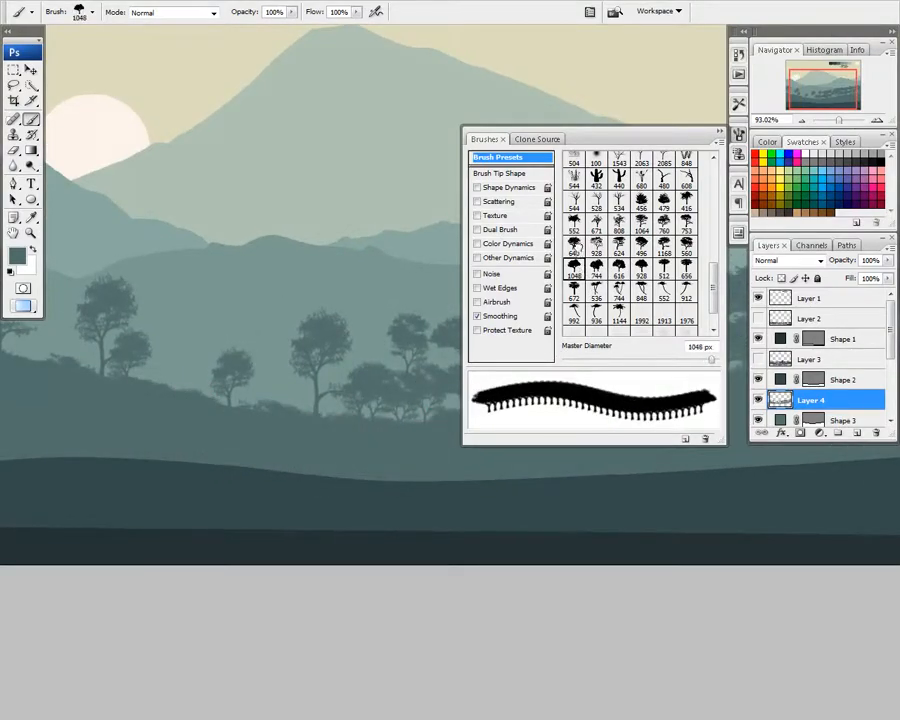
{"action": "key", "text": "bracketleft"}
{"action": "key", "text": "bracketleft"}
{"action": "key", "text": "bracketleft"}
{"action": "key", "text": "bracketleft"}
{"action": "key", "text": "bracketleft"}
{"action": "key", "text": "bracketleft"}
{"action": "key", "text": "bracketleft"}
{"action": "key", "text": "bracketleft"}
{"action": "key", "text": "bracketleft"}
{"action": "key", "text": "bracketleft"}
{"action": "key", "text": "bracketleft"}
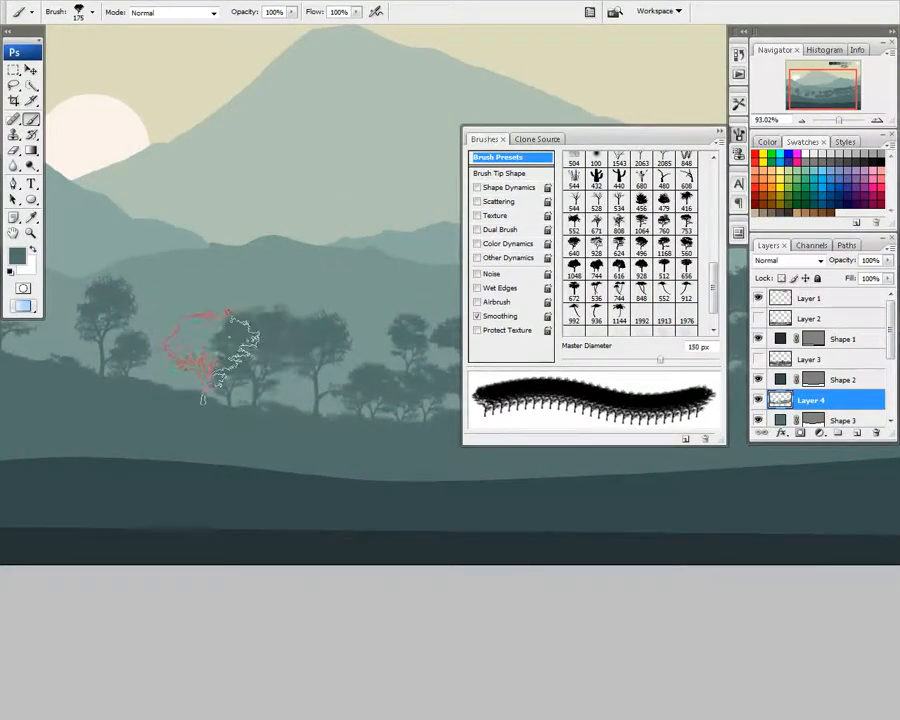
{"action": "key", "text": "bracketright"}
{"action": "key", "text": "bracketright"}
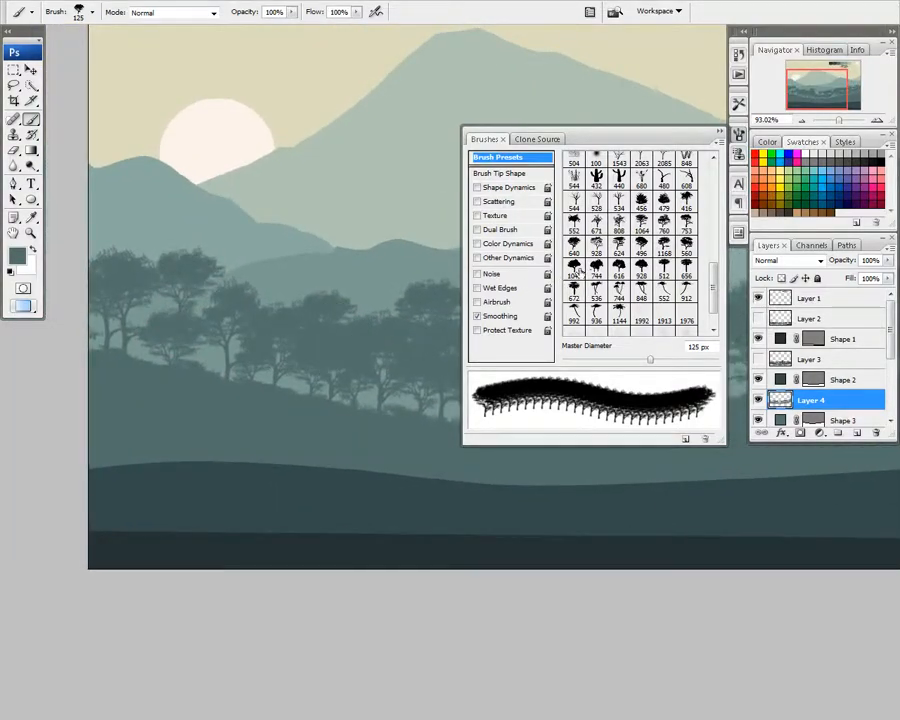
Step: Stamp a full-crowned tree from the 1048 preset at 150 px on the third ridge's left end
{"action": "left_click", "coordinate": [574, 265]}
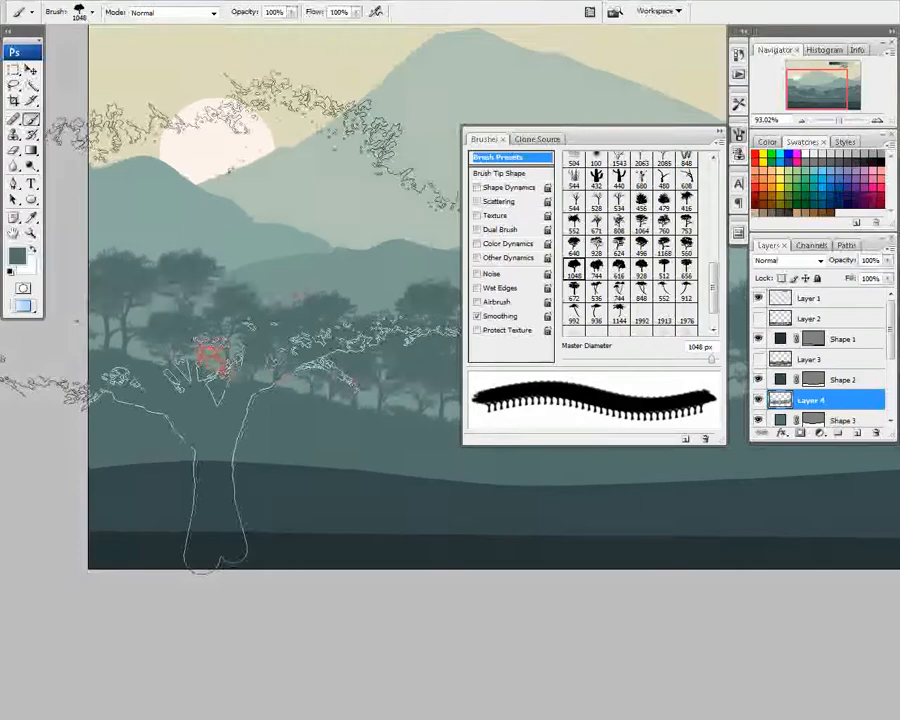
{"action": "key", "text": "bracketleft"}
{"action": "key", "text": "bracketleft"}
{"action": "key", "text": "bracketleft"}
{"action": "key", "text": "bracketleft"}
{"action": "key", "text": "bracketleft"}
{"action": "key", "text": "bracketleft"}
{"action": "key", "text": "bracketleft"}
{"action": "key", "text": "bracketleft"}
{"action": "key", "text": "bracketleft"}
{"action": "key", "text": "bracketleft"}
{"action": "key", "text": "bracketleft"}
{"action": "key", "text": "bracketleft"}
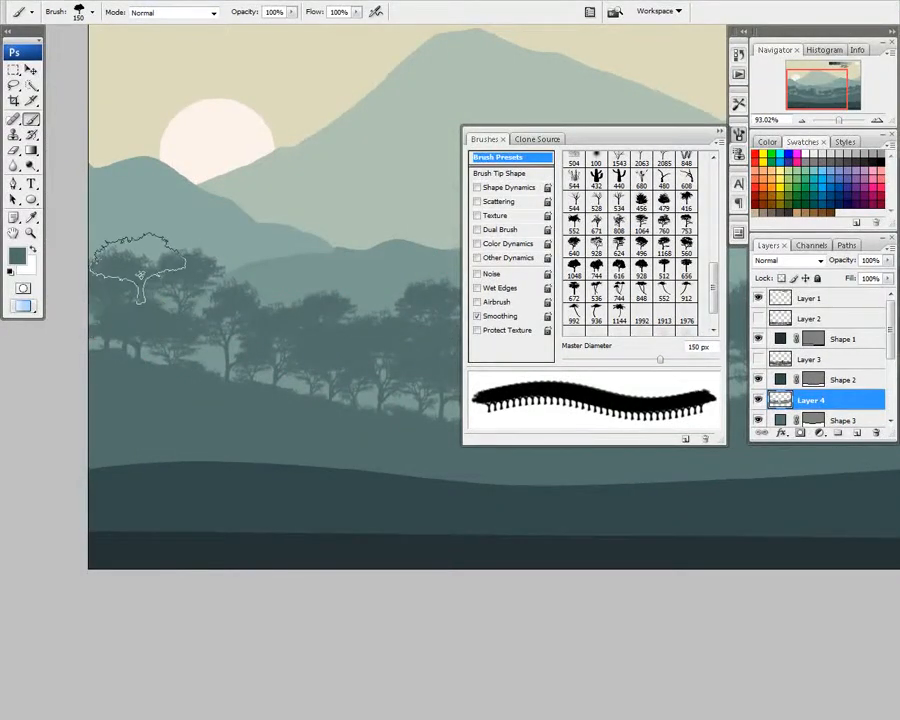
{"action": "left_click", "coordinate": [139, 265]}
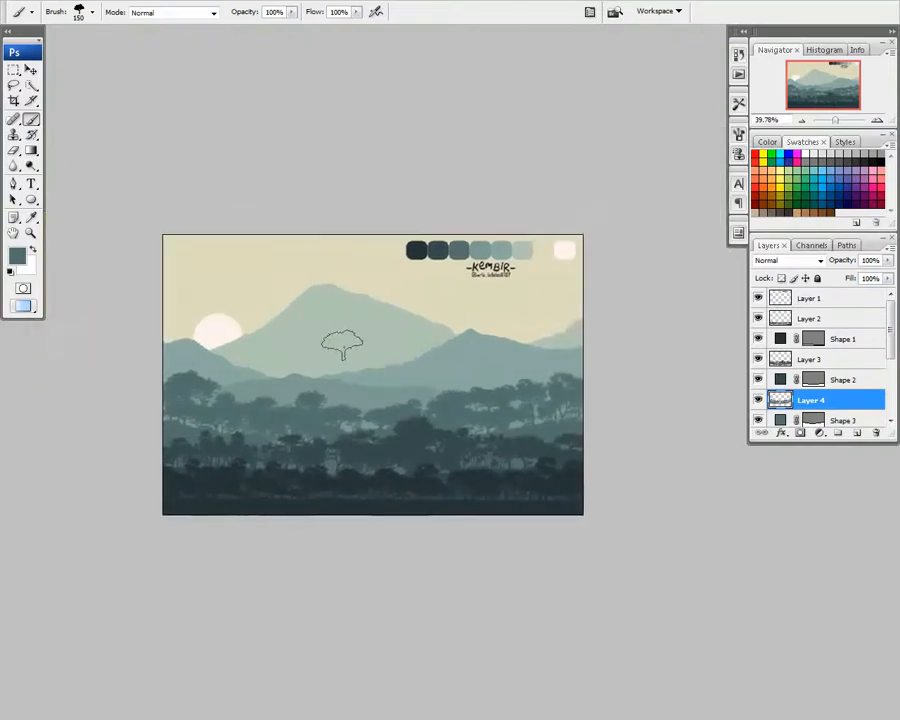
Step: Switch to a soft round brush with a 500 px diameter
{"action": "right_click", "coordinate": [342, 345]}
{"action": "scroll", "coordinate": [420, 480], "scroll_direction": "down", "scroll_amount": 1}
{"action": "key", "text": "Return"}
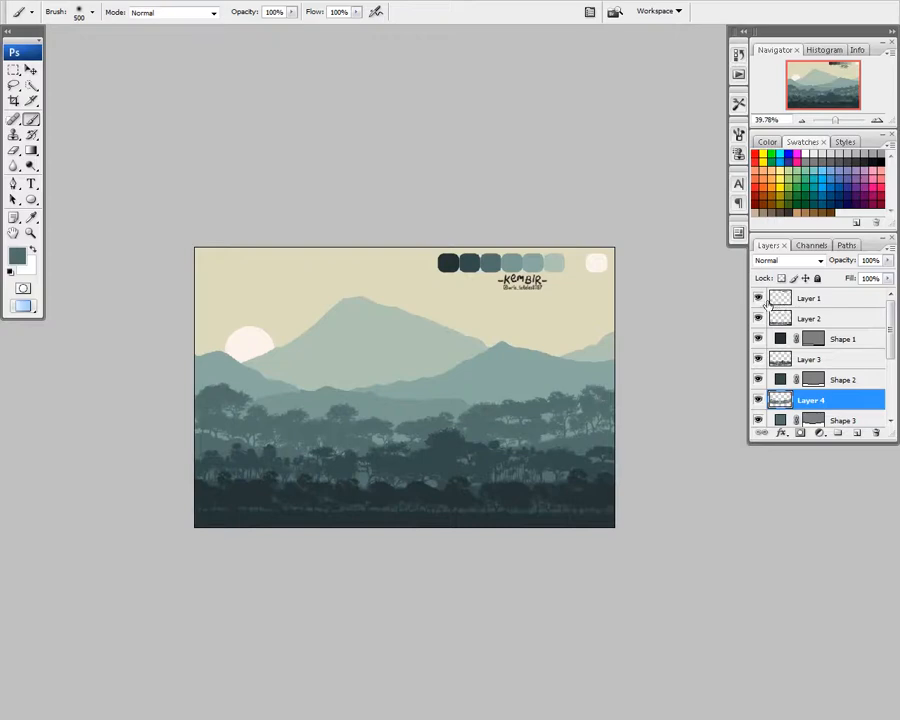
Step: Hide the palette on Layer 1 and select the mask of the Color Fill 1 sky layer
{"action": "left_click", "coordinate": [758, 298]}
{"action": "left_click", "coordinate": [758, 298]}
{"action": "left_click", "coordinate": [758, 298]}
{"action": "scroll", "coordinate": [804, 366], "scroll_direction": "down", "scroll_amount": 4}
{"action": "left_click", "coordinate": [815, 346]}
{"action": "scroll", "coordinate": [814, 358], "scroll_direction": "down", "scroll_amount": 2}
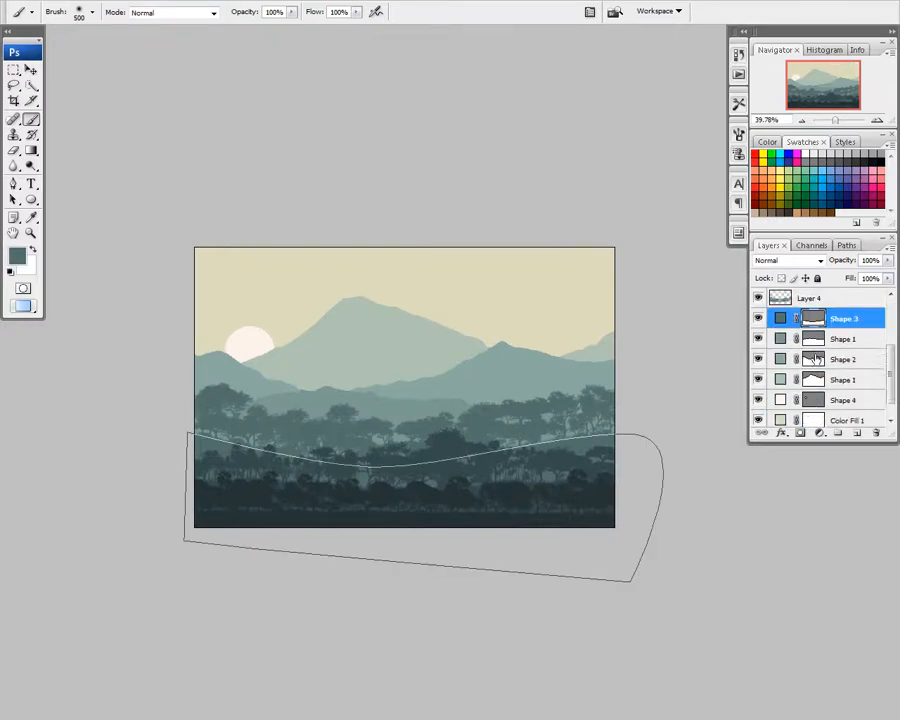
{"action": "left_click", "coordinate": [812, 395]}
{"action": "scroll", "coordinate": [514, 364], "scroll_direction": "up", "scroll_amount": 5}
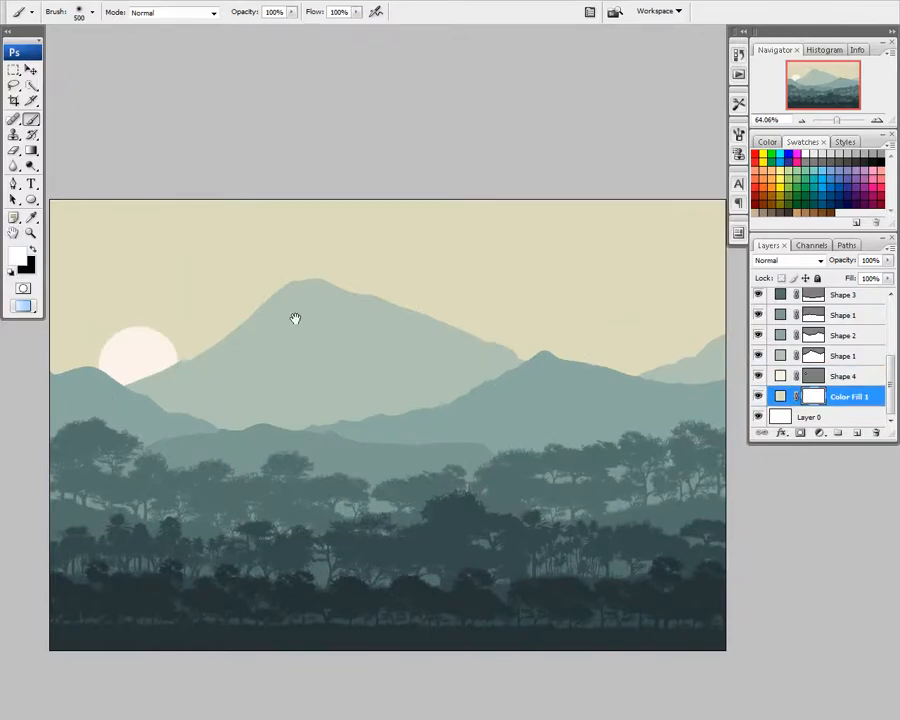
Step: Set the soft 500 px brush to 50% opacity and 50% flow
{"action": "scroll", "coordinate": [594, 310], "scroll_direction": "down", "scroll_amount": 3}
{"action": "right_click", "coordinate": [470, 326]}
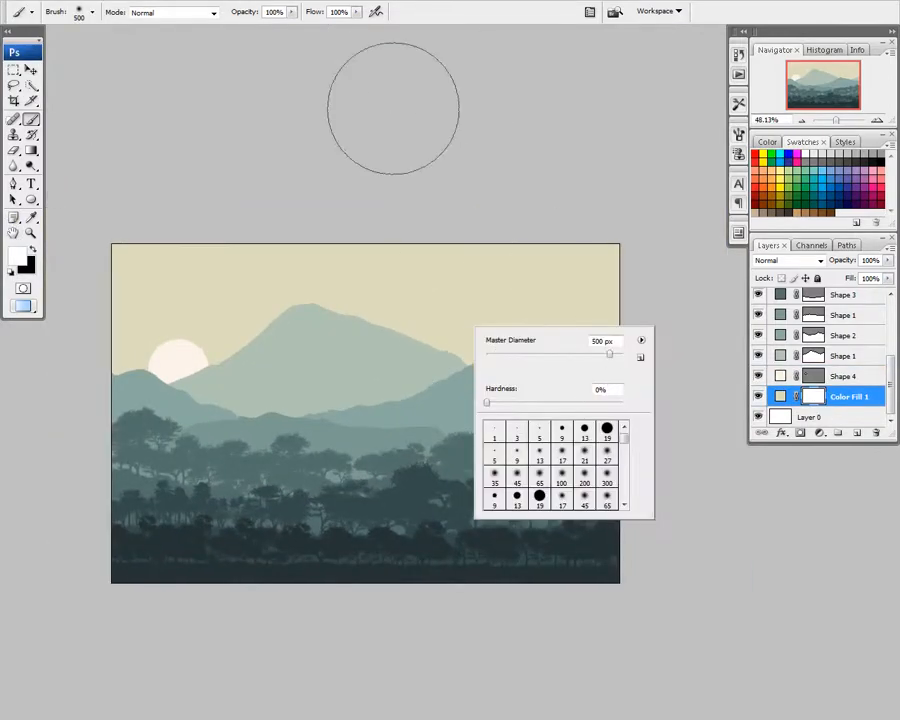
{"action": "left_click_drag", "start_coordinate": [398, 129], "coordinate": [404, 140]}
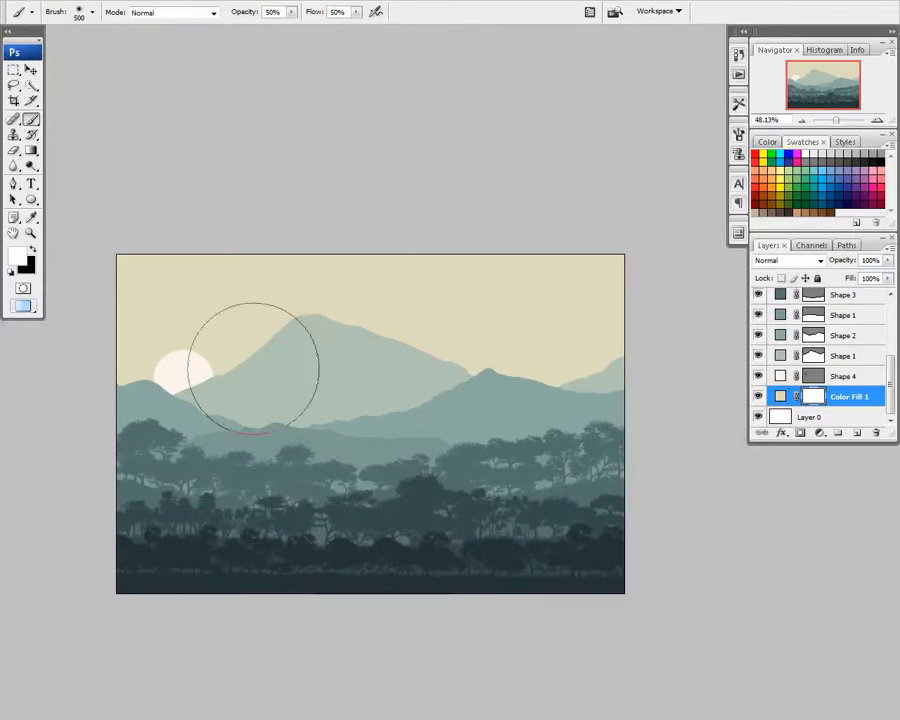
{"action": "scroll", "coordinate": [362, 345], "scroll_direction": "up", "scroll_amount": 1}
{"action": "scroll", "coordinate": [394, 351], "scroll_direction": "down", "scroll_amount": 1}
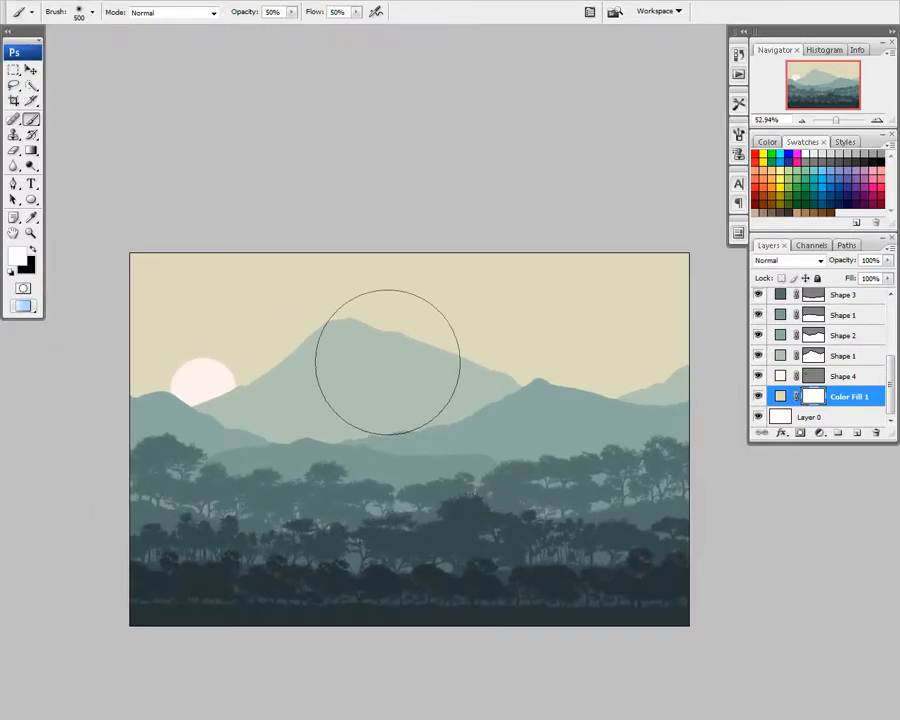
Step: Try to lighten the sky near the horizon with broad black strokes on the Color Fill 1 mask
{"action": "left_click_drag", "start_coordinate": [410, 346], "coordinate": [396, 345]}
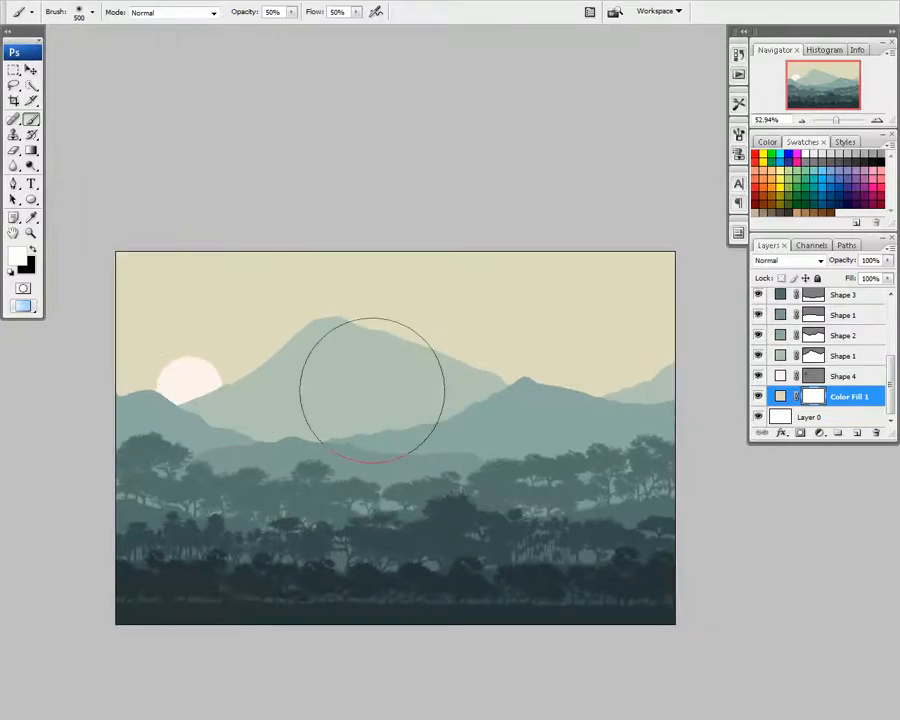
{"action": "key", "text": "x"}
{"action": "left_click_drag", "start_coordinate": [128, 262], "coordinate": [634, 370]}
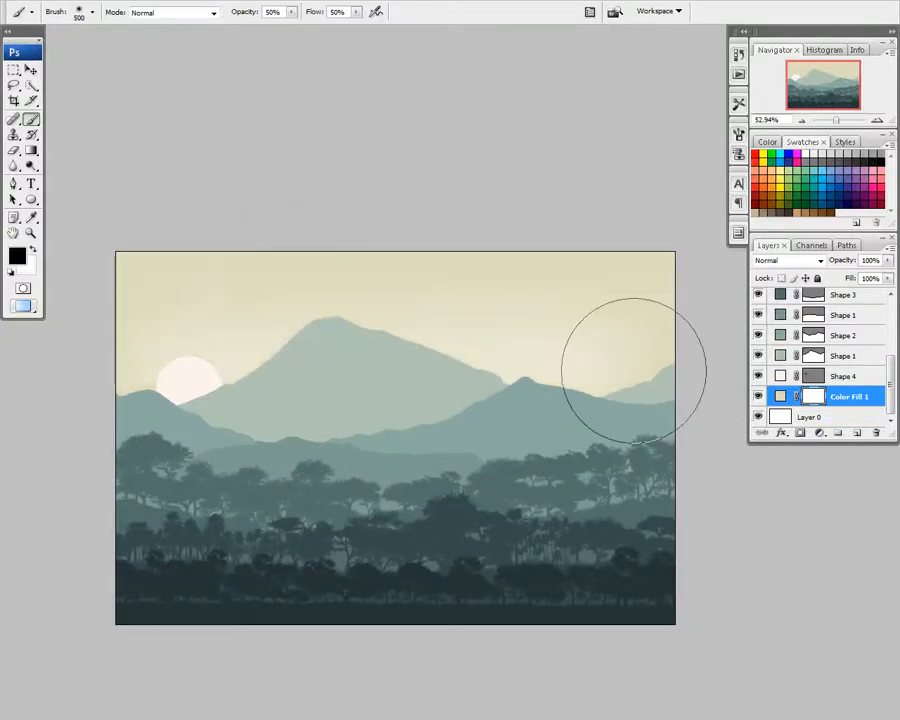
{"action": "key", "text": "ctrl+z"}
{"action": "mouse_move", "coordinate": [122, 421]}
{"action": "left_mouse_down"}
{"action": "mouse_move", "coordinate": [474, 398]}
{"action": "mouse_move", "coordinate": [679, 402]}
{"action": "left_mouse_up"}
{"action": "key", "text": "ctrl+z"}
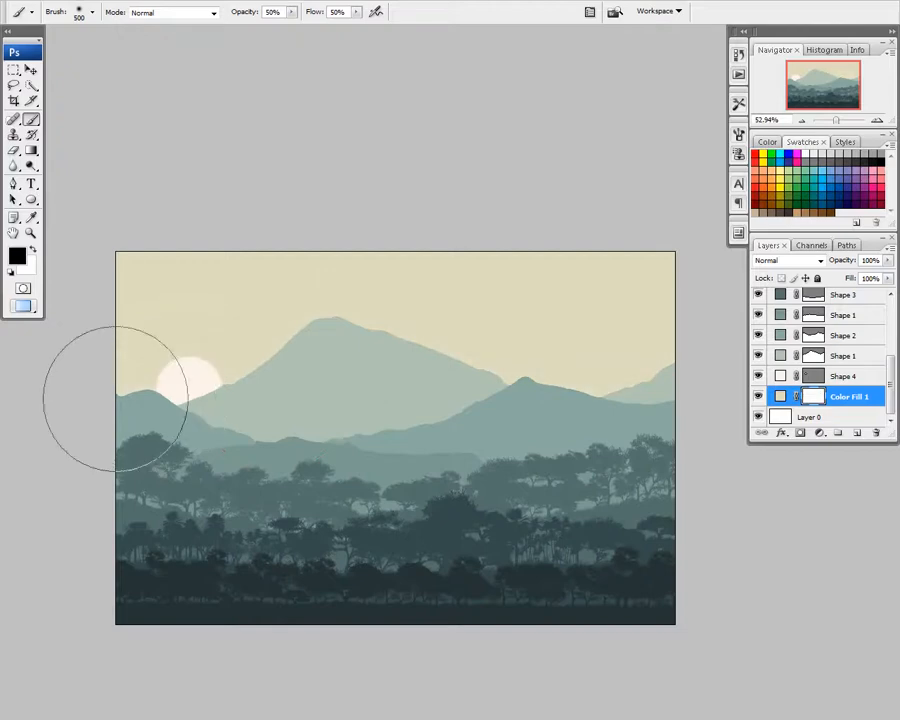
{"action": "mouse_move", "coordinate": [115, 398]}
{"action": "left_mouse_down"}
{"action": "mouse_move", "coordinate": [559, 394]}
{"action": "mouse_move", "coordinate": [617, 376]}
{"action": "left_mouse_up"}
{"action": "scroll", "coordinate": [374, 428], "scroll_direction": "down", "scroll_amount": 1}
{"action": "scroll", "coordinate": [374, 428], "scroll_direction": "up", "scroll_amount": 1}
{"action": "left_click_drag", "start_coordinate": [197, 410], "coordinate": [183, 414]}
{"action": "left_click_drag", "start_coordinate": [66, 411], "coordinate": [623, 411]}
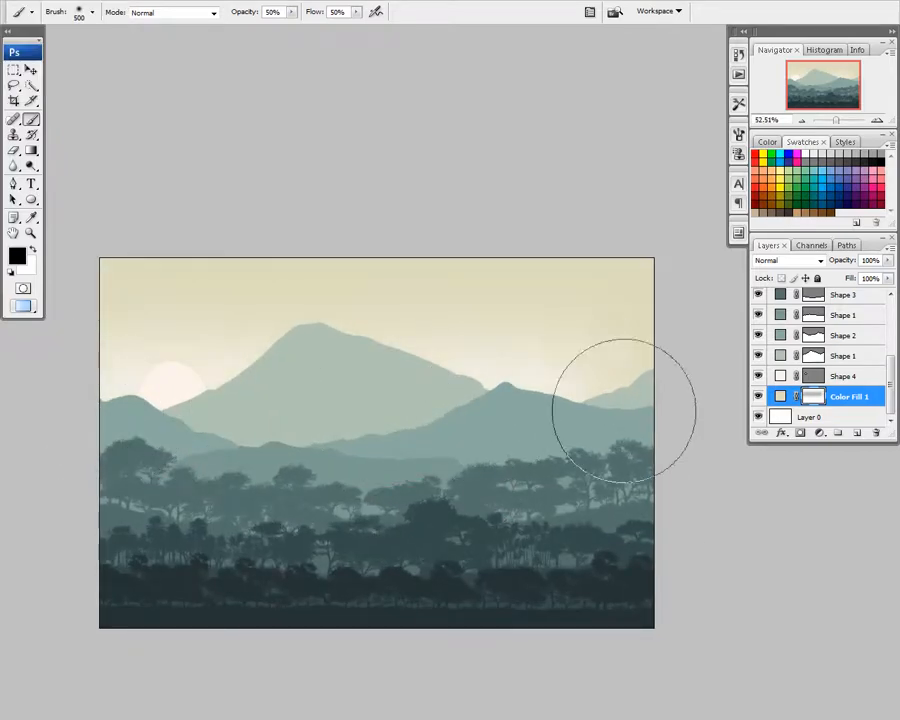
{"action": "scroll", "coordinate": [520, 440], "scroll_direction": "down", "scroll_amount": 1}
{"action": "scroll", "coordinate": [422, 432], "scroll_direction": "up", "scroll_amount": 1}
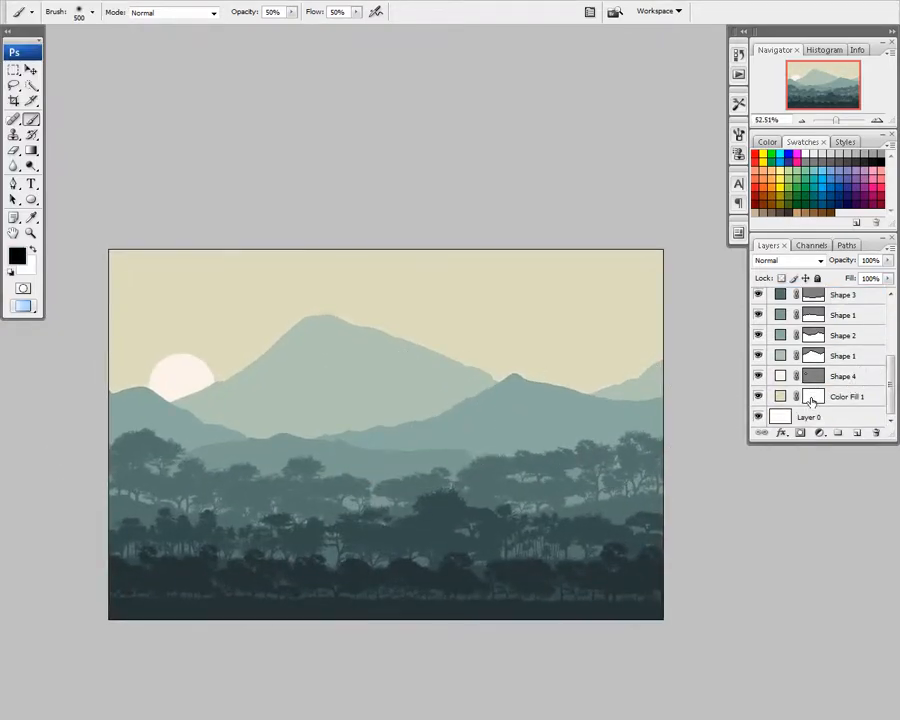
Step: Add a new layer directly above the Color Fill 1 sky layer
{"action": "left_click", "coordinate": [812, 401]}
{"action": "left_click_drag", "start_coordinate": [361, 405], "coordinate": [347, 417]}
{"action": "left_click", "coordinate": [860, 434]}
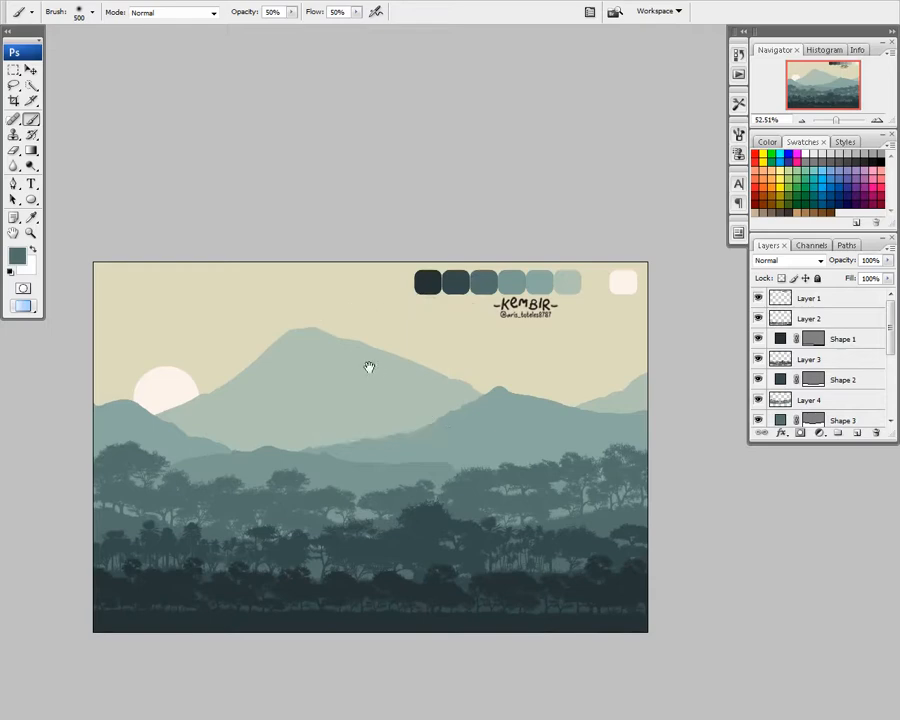
Step: Sample the palette's pale sun swatch as foreground colour and brush a soft glow along the horizon on the new layer
{"action": "left_click_drag", "start_coordinate": [369, 367], "coordinate": [386, 379]}
{"action": "left_click", "coordinate": [17, 255]}
{"action": "left_click", "coordinate": [219, 321]}
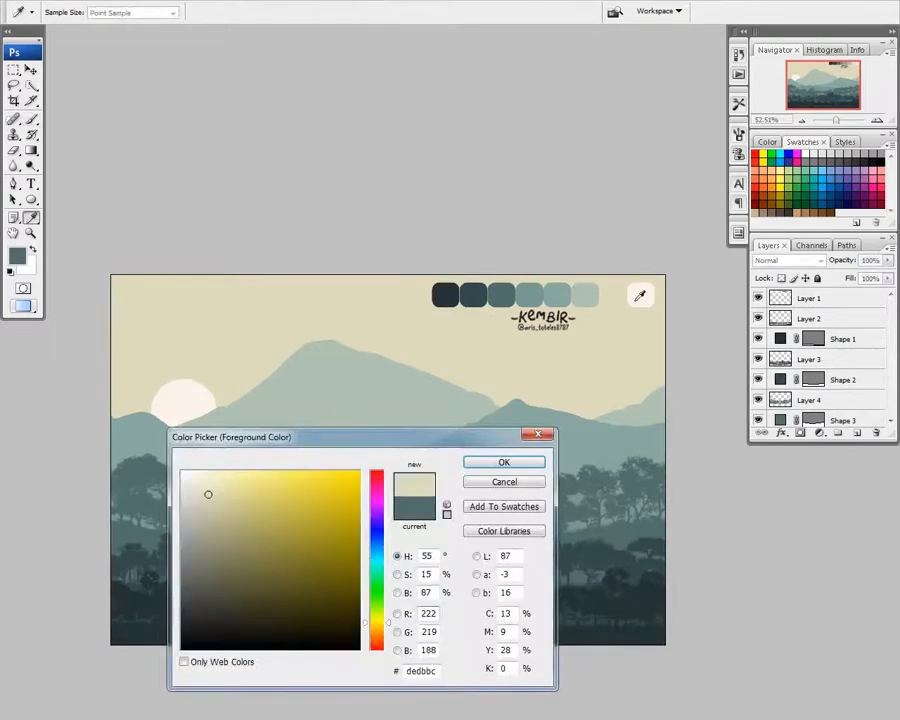
{"action": "left_click", "coordinate": [635, 298]}
{"action": "left_click", "coordinate": [504, 463]}
{"action": "key", "text": "b"}
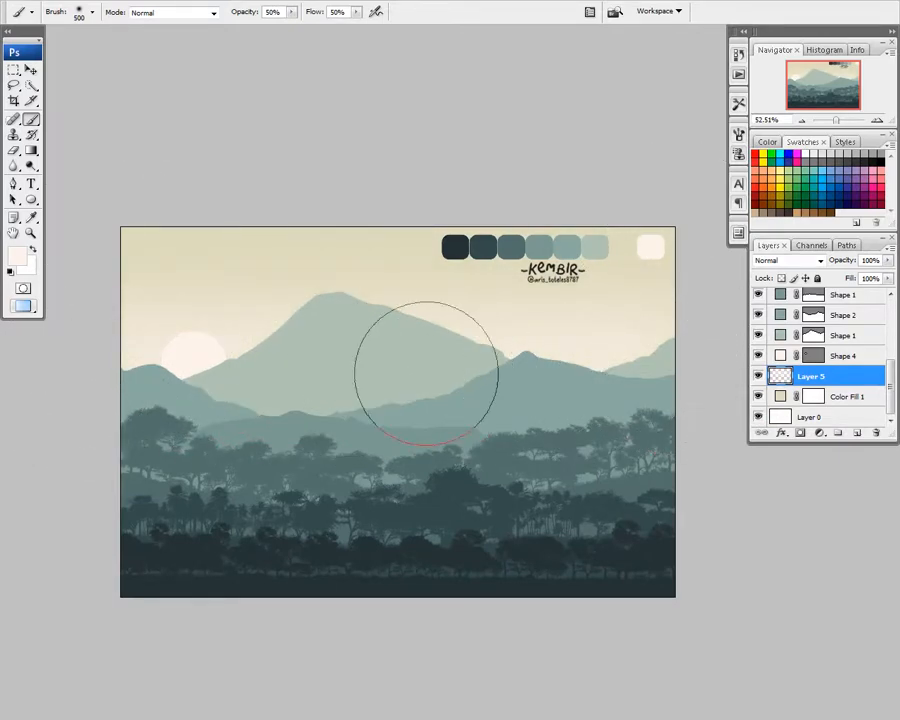
Step: Move the sun shape slightly higher above the mountains
{"action": "key", "text": "v"}
{"action": "left_click", "coordinate": [843, 355]}
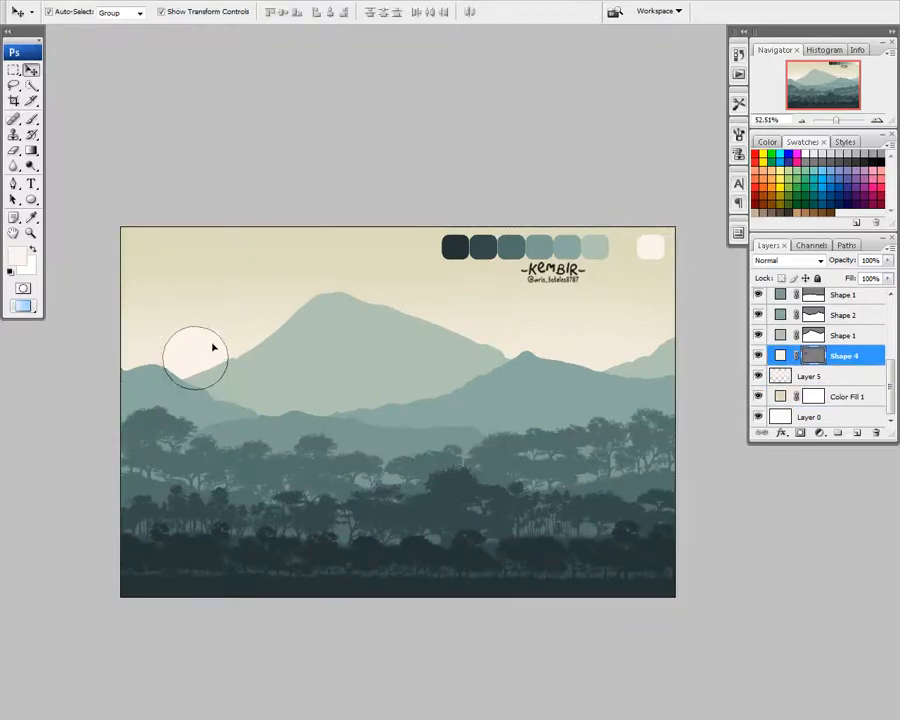
{"action": "left_click", "coordinate": [217, 217]}
Step: Move the second ridge and its trees, Shape 2 and Layer 3, slightly upward together
{"action": "scroll", "coordinate": [801, 364], "scroll_direction": "up", "scroll_amount": 4}
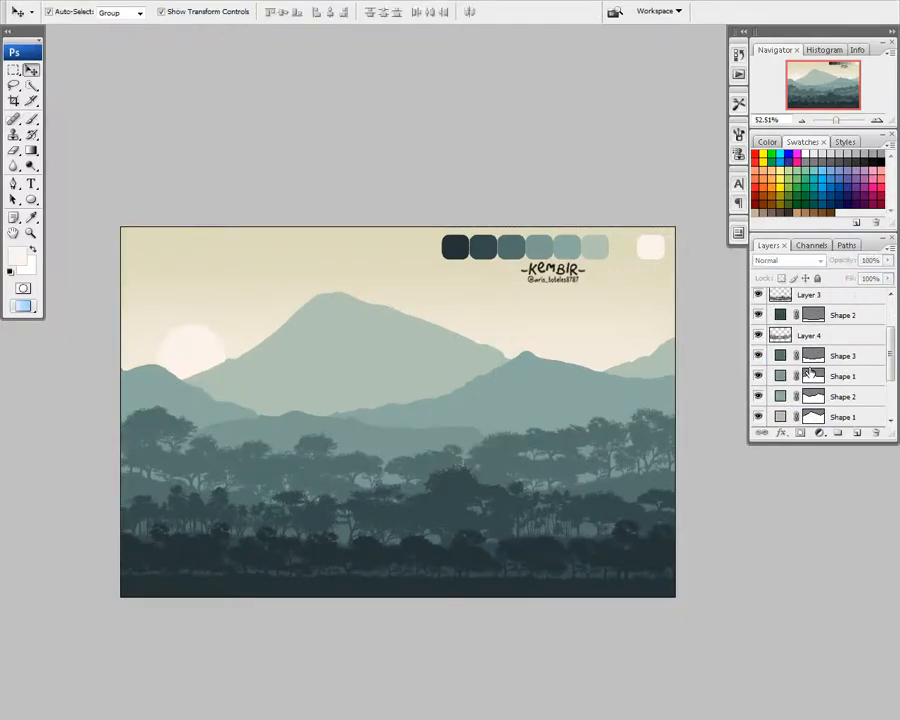
{"action": "left_click", "coordinate": [812, 329]}
{"action": "scroll", "coordinate": [814, 338], "scroll_direction": "up", "scroll_amount": 2}
{"action": "left_click", "coordinate": [813, 338]}
{"action": "left_click", "coordinate": [816, 357]}
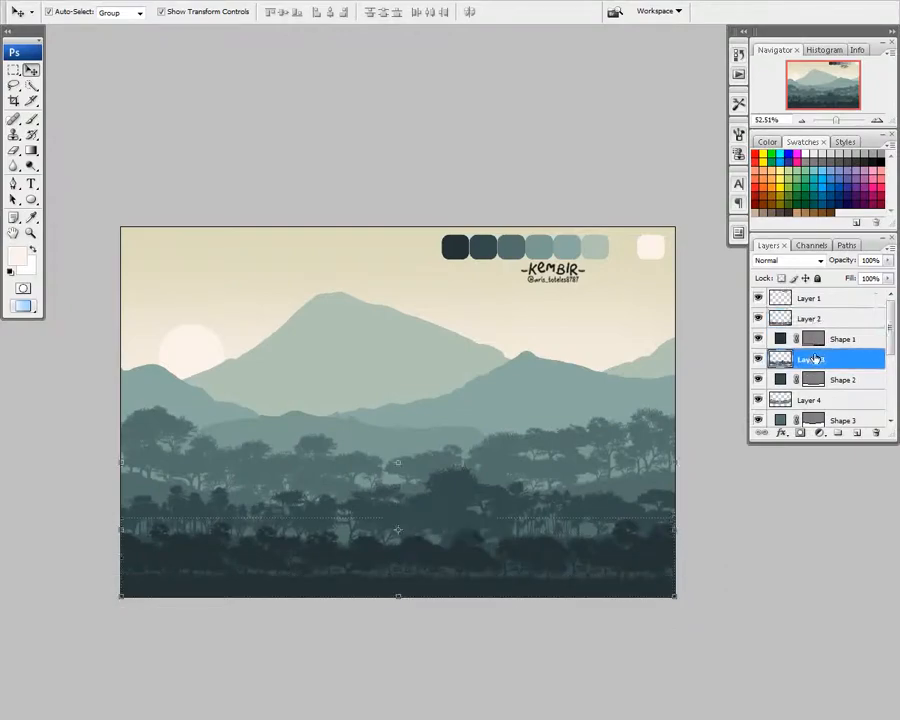
{"action": "scroll", "coordinate": [830, 346], "scroll_direction": "down", "scroll_amount": 2}
{"action": "left_click", "coordinate": [832, 340]}
{"action": "left_click", "coordinate": [831, 320]}
{"action": "left_click", "coordinate": [835, 300]}
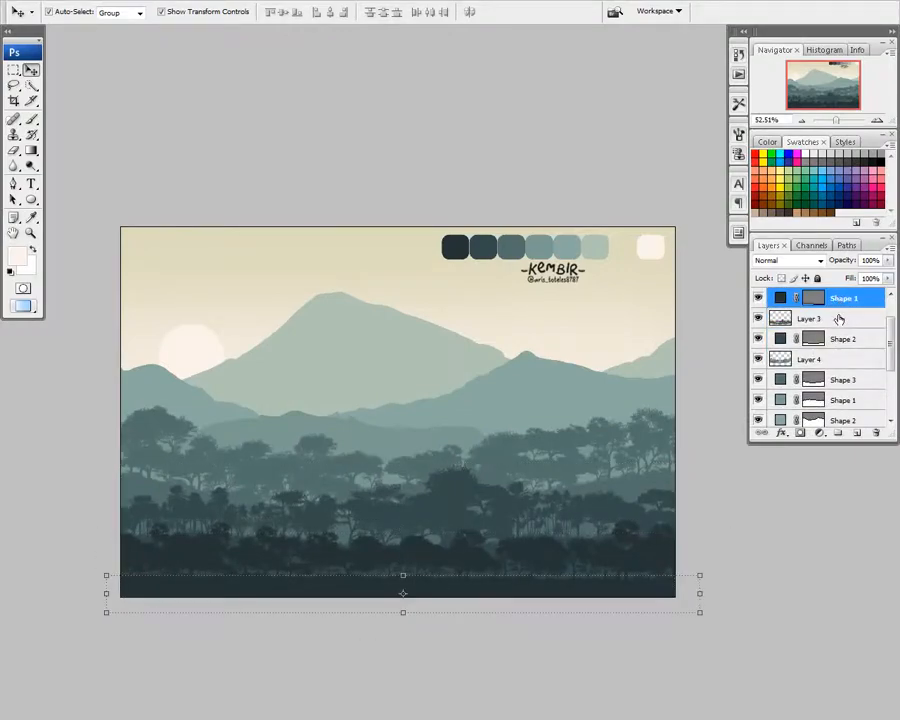
{"action": "left_click", "coordinate": [846, 340]}
{"action": "left_click", "coordinate": [834, 323], "text": "shift"}
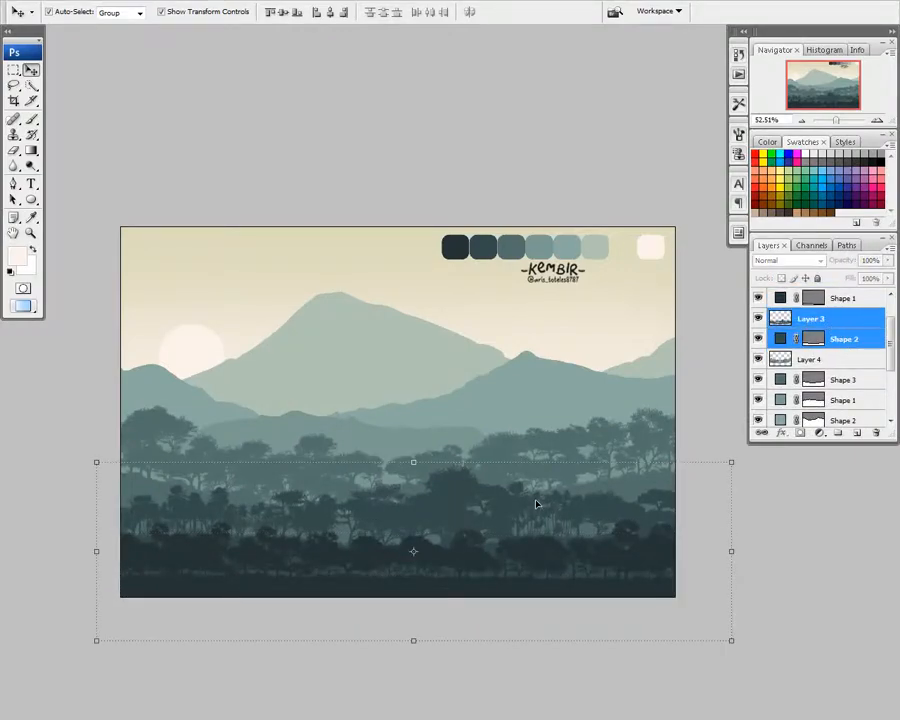
{"action": "left_click_drag", "start_coordinate": [536, 504], "coordinate": [536, 507]}
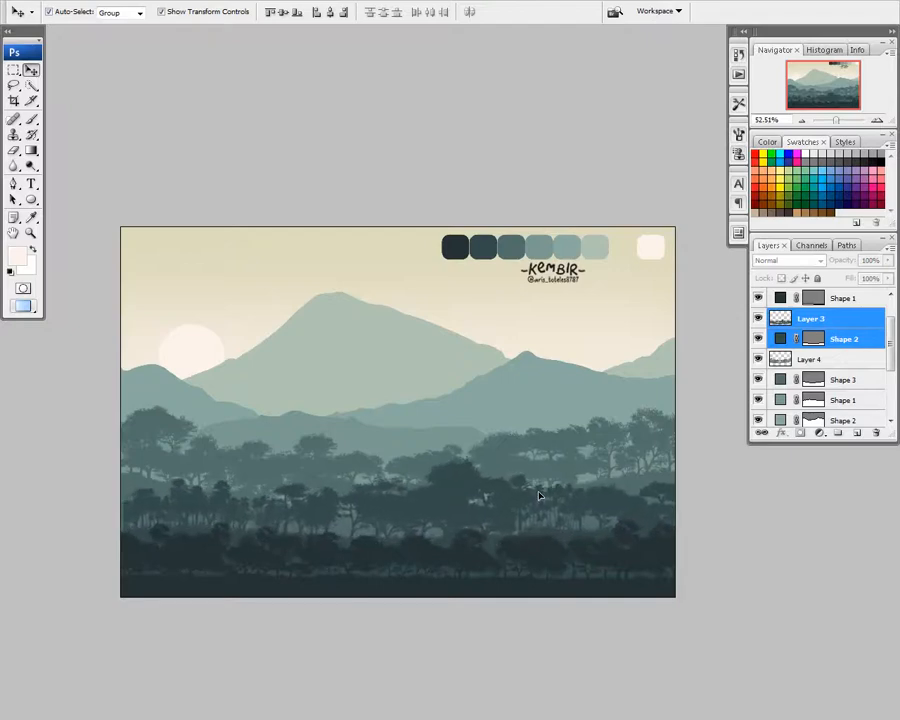
{"action": "left_click", "coordinate": [534, 495]}
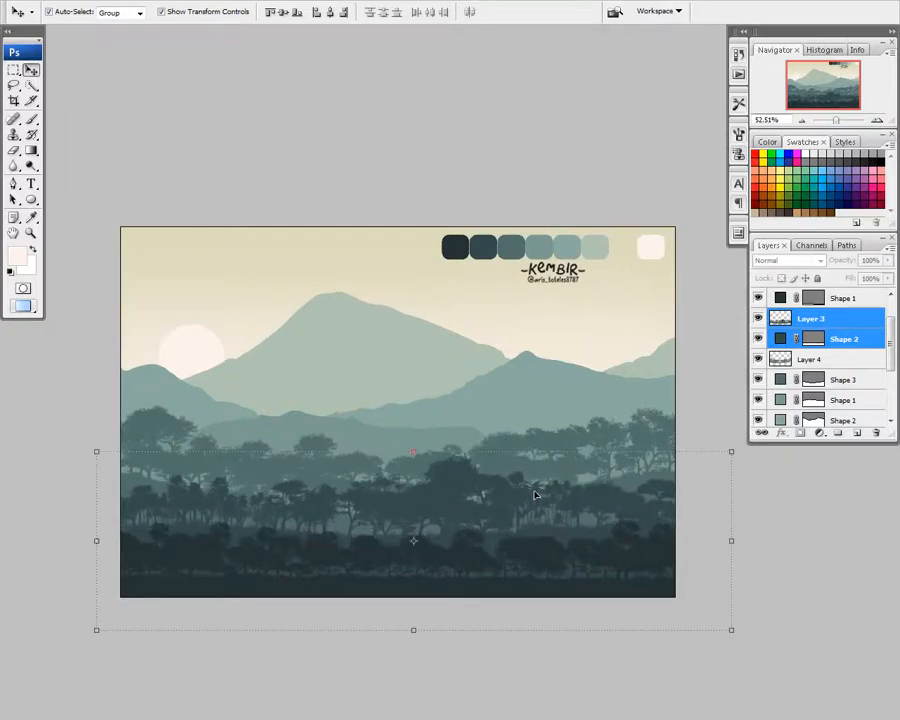
Step: Move the third ridge and its trees, Shape 3 and Layer 4, slightly downward together
{"action": "left_click", "coordinate": [820, 362]}
{"action": "left_click", "coordinate": [812, 381]}
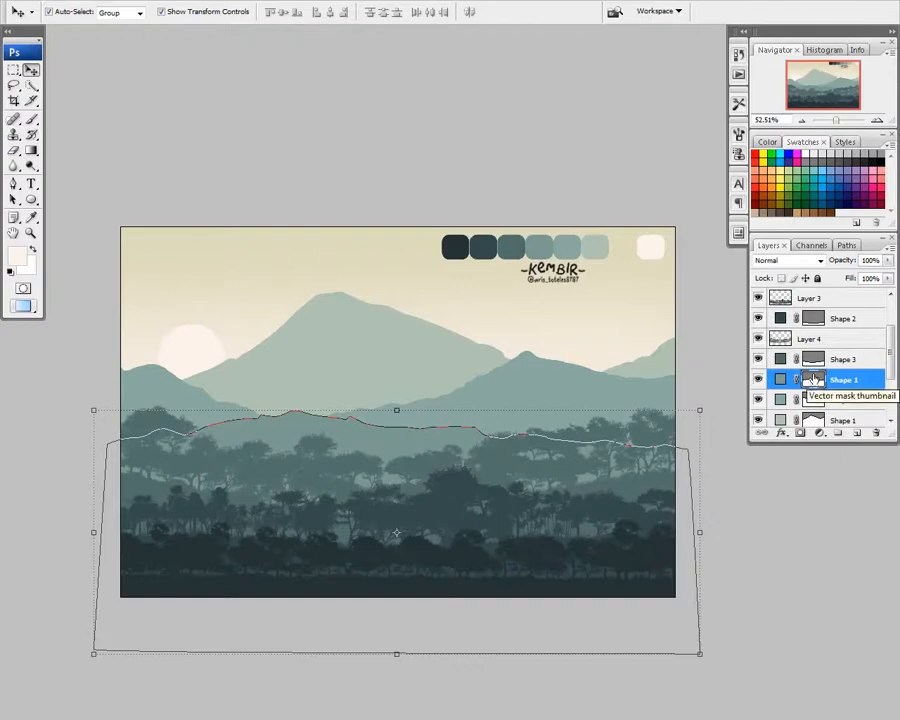
{"action": "left_click", "coordinate": [813, 359]}
{"action": "left_click", "coordinate": [819, 340], "text": "shift"}
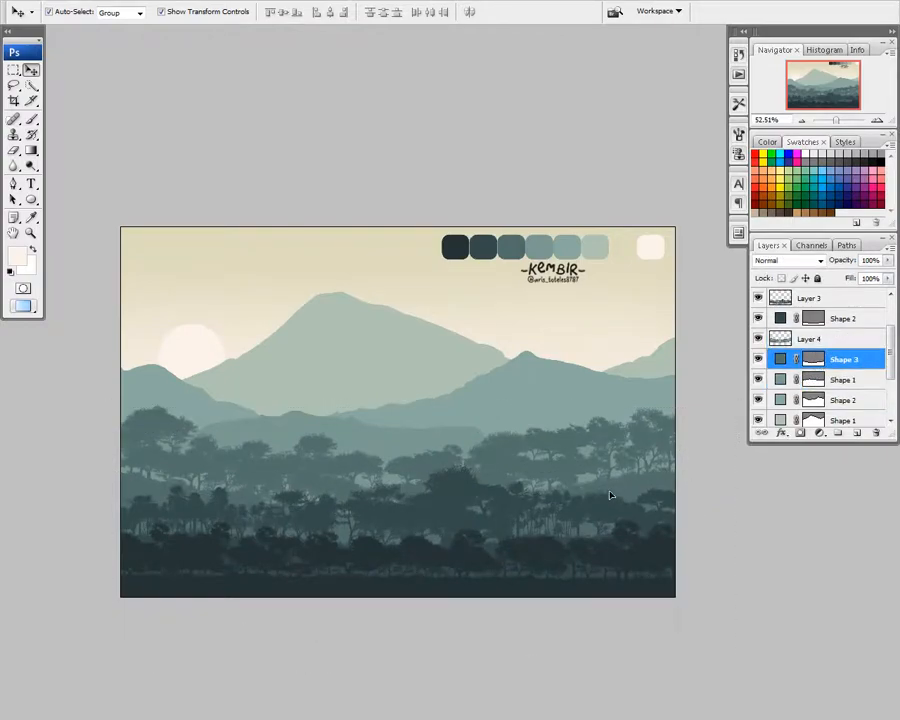
{"action": "left_click", "coordinate": [825, 361], "text": "ctrl"}
{"action": "left_click", "coordinate": [824, 361]}
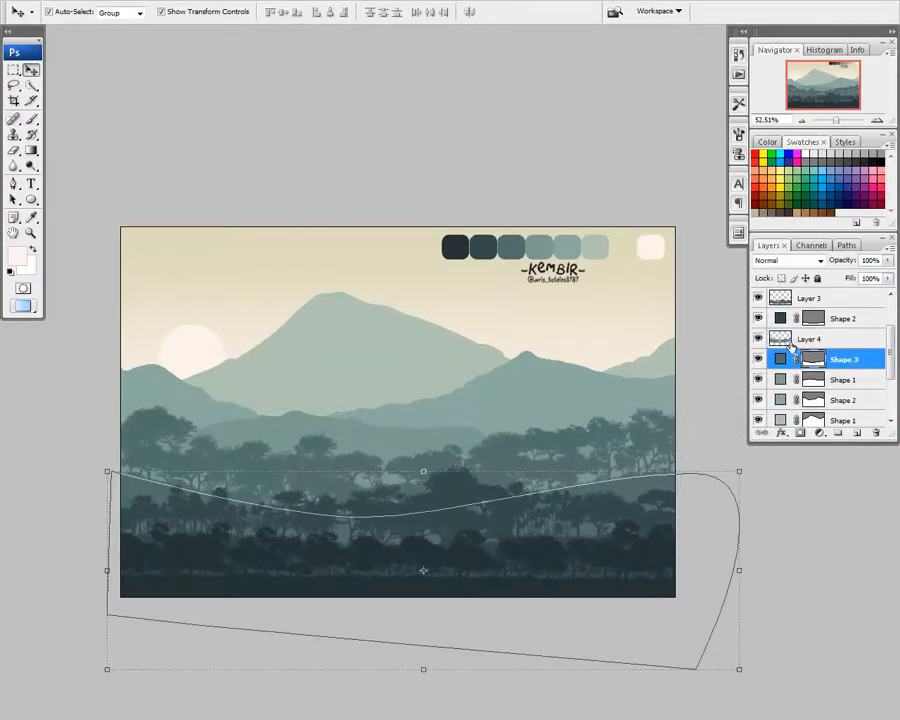
{"action": "left_click", "coordinate": [788, 341]}
{"action": "left_click", "coordinate": [834, 362], "text": "shift"}
{"action": "left_click_drag", "start_coordinate": [574, 468], "coordinate": [579, 478]}
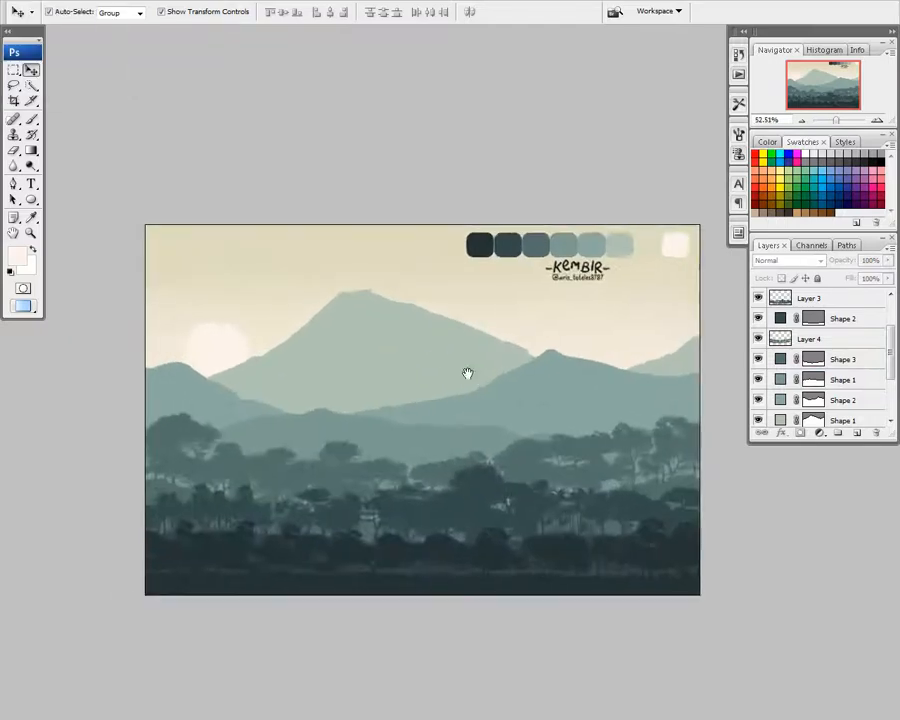
Step: Add a new layer and place it directly below the large far mountain's Shape 1 layer
{"action": "left_click_drag", "start_coordinate": [467, 373], "coordinate": [469, 374]}
{"action": "scroll", "coordinate": [812, 370], "scroll_direction": "up", "scroll_amount": 3}
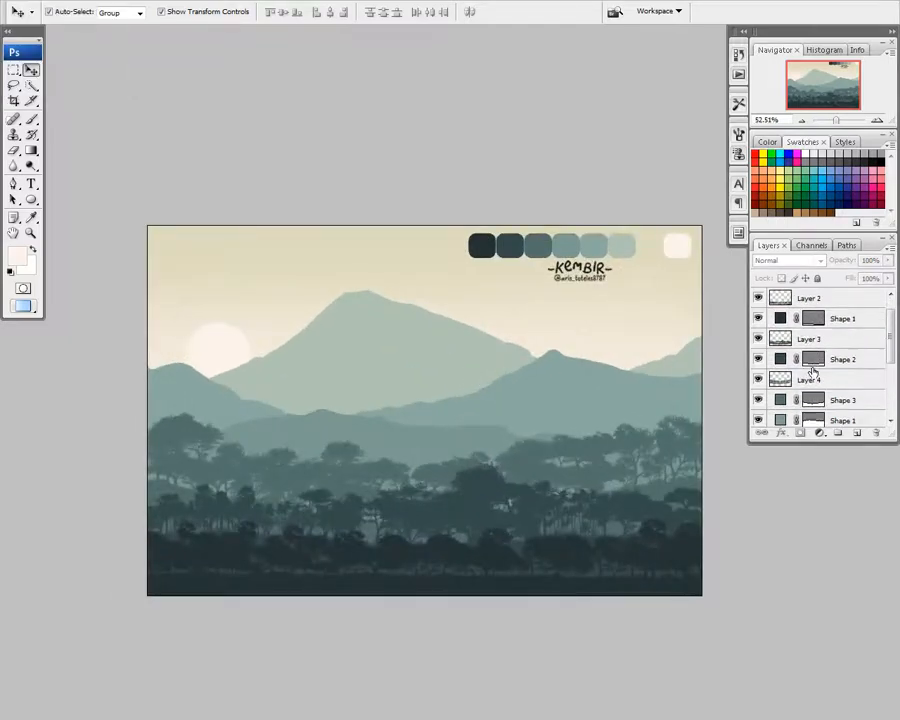
{"action": "left_click", "coordinate": [816, 323]}
{"action": "scroll", "coordinate": [818, 356], "scroll_direction": "down", "scroll_amount": 7}
{"action": "left_click", "coordinate": [818, 356]}
{"action": "scroll", "coordinate": [818, 356], "scroll_direction": "up", "scroll_amount": 1}
{"action": "left_click", "coordinate": [818, 355]}
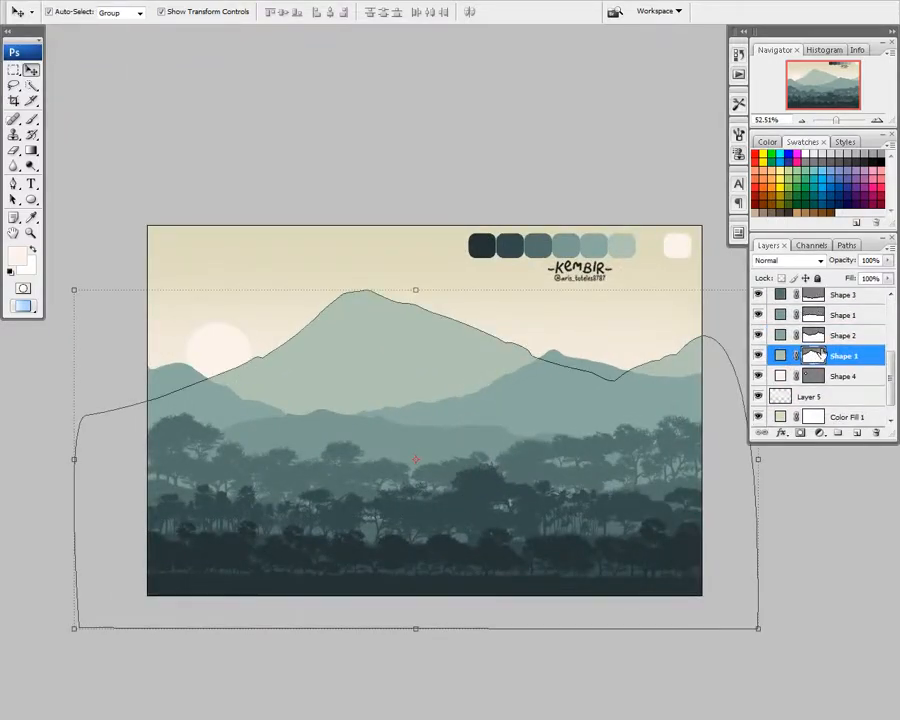
{"action": "left_click", "coordinate": [856, 434]}
{"action": "left_click_drag", "start_coordinate": [803, 360], "coordinate": [824, 376]}
{"action": "left_click", "coordinate": [803, 356]}
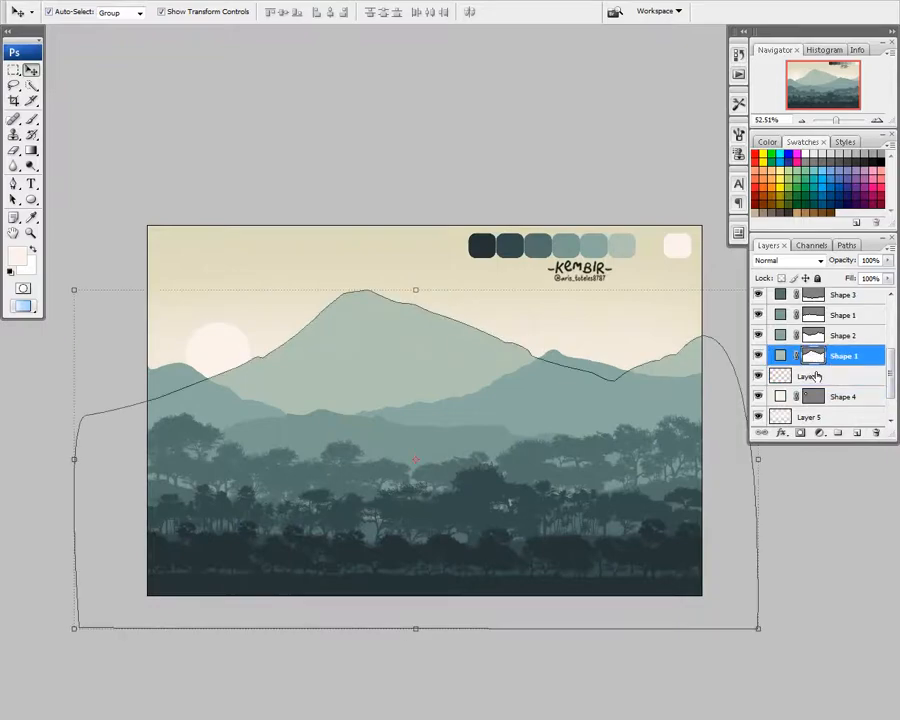
{"action": "left_click", "coordinate": [815, 375]}
Step: Set the foreground colour to the sky's beige by sampling it from the picture
{"action": "left_click", "coordinate": [20, 259]}
{"action": "left_click", "coordinate": [622, 243]}
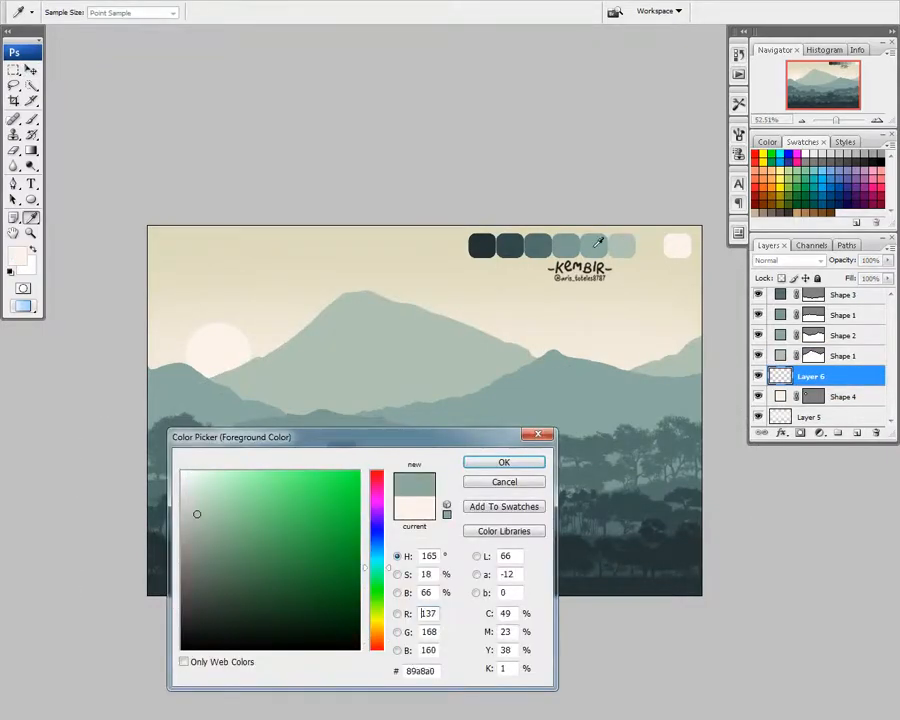
{"action": "left_click", "coordinate": [622, 243]}
{"action": "left_click", "coordinate": [563, 362]}
{"action": "key", "text": "Return"}
Step: Move Layer 6 directly above the far mountain's shape and brush a faint beige haze over its foot at 25% opacity
{"action": "key", "text": "b"}
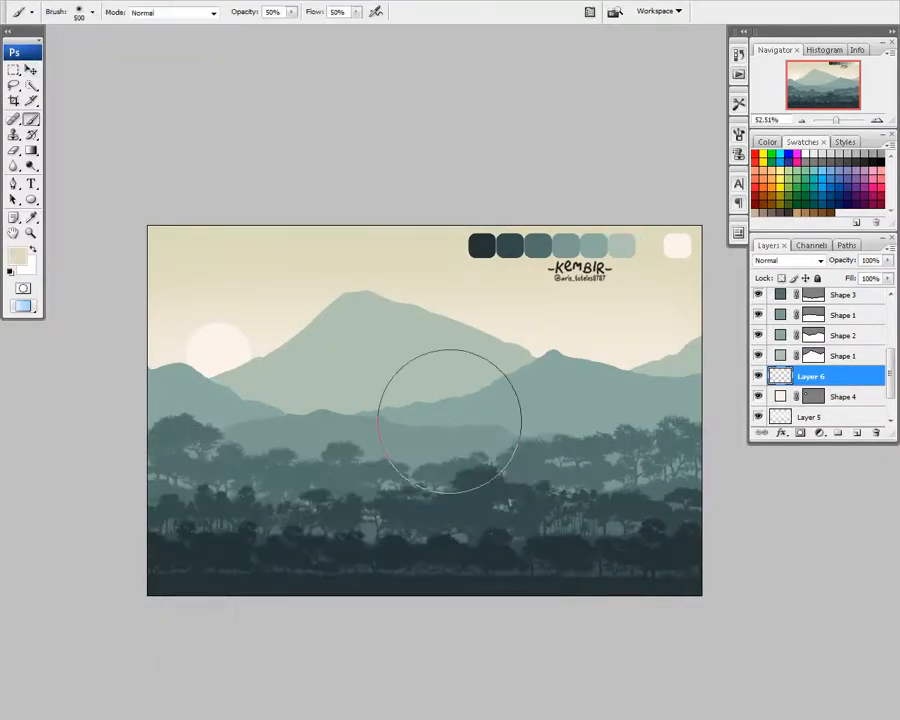
{"action": "left_click_drag", "start_coordinate": [810, 376], "coordinate": [812, 346]}
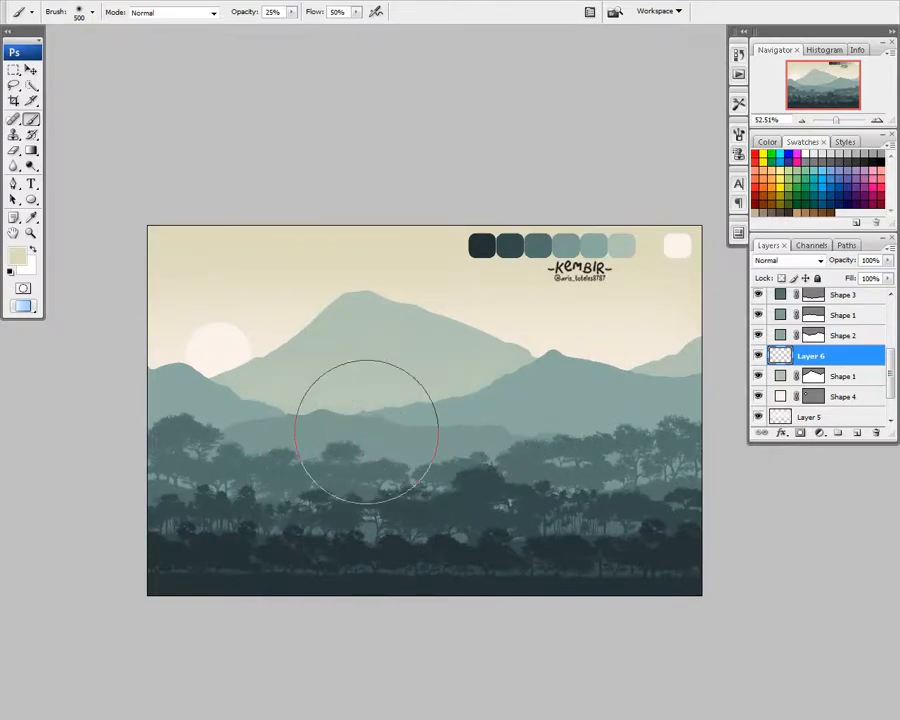
{"action": "left_click_drag", "start_coordinate": [554, 386], "coordinate": [518, 394]}
Step: Look over the finished landscape and its layer stack
{"action": "scroll", "coordinate": [547, 413], "scroll_direction": "down", "scroll_amount": 5}
{"action": "scroll", "coordinate": [536, 408], "scroll_direction": "up", "scroll_amount": 6}
{"action": "scroll", "coordinate": [550, 400], "scroll_direction": "down", "scroll_amount": 3}
{"action": "scroll", "coordinate": [814, 374], "scroll_direction": "up", "scroll_amount": 2}
{"action": "left_click", "coordinate": [826, 376]}
{"action": "scroll", "coordinate": [541, 389], "scroll_direction": "down", "scroll_amount": 5}
{"action": "key", "text": "alt+space"}
{"action": "scroll", "coordinate": [518, 394], "scroll_direction": "down", "scroll_amount": 3}
{"action": "scroll", "coordinate": [518, 394], "scroll_direction": "up", "scroll_amount": 5}
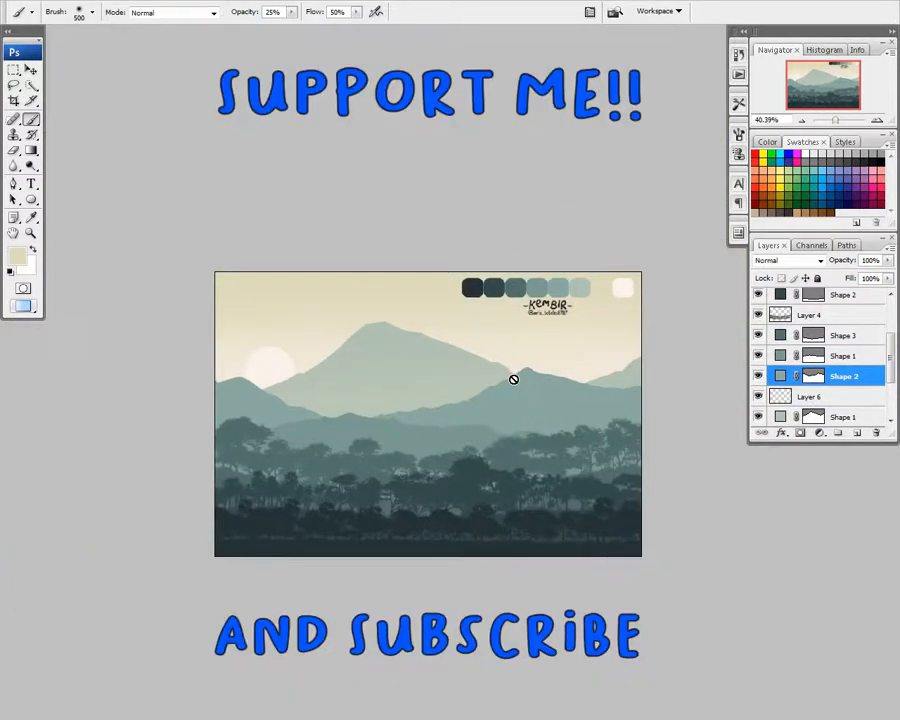
{"action": "scroll", "coordinate": [800, 380], "scroll_direction": "up", "scroll_amount": 3}
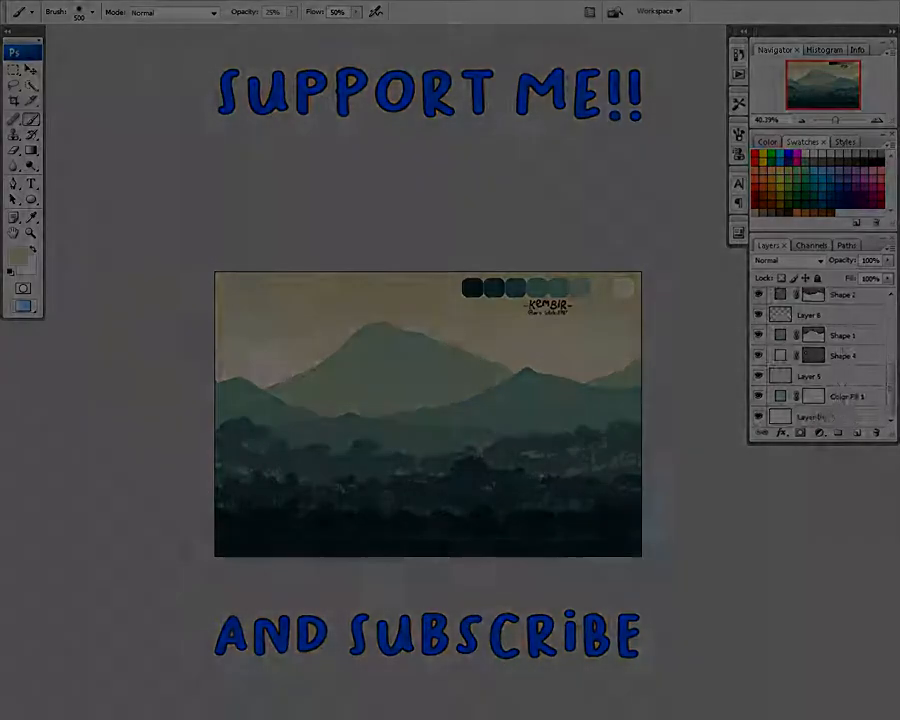